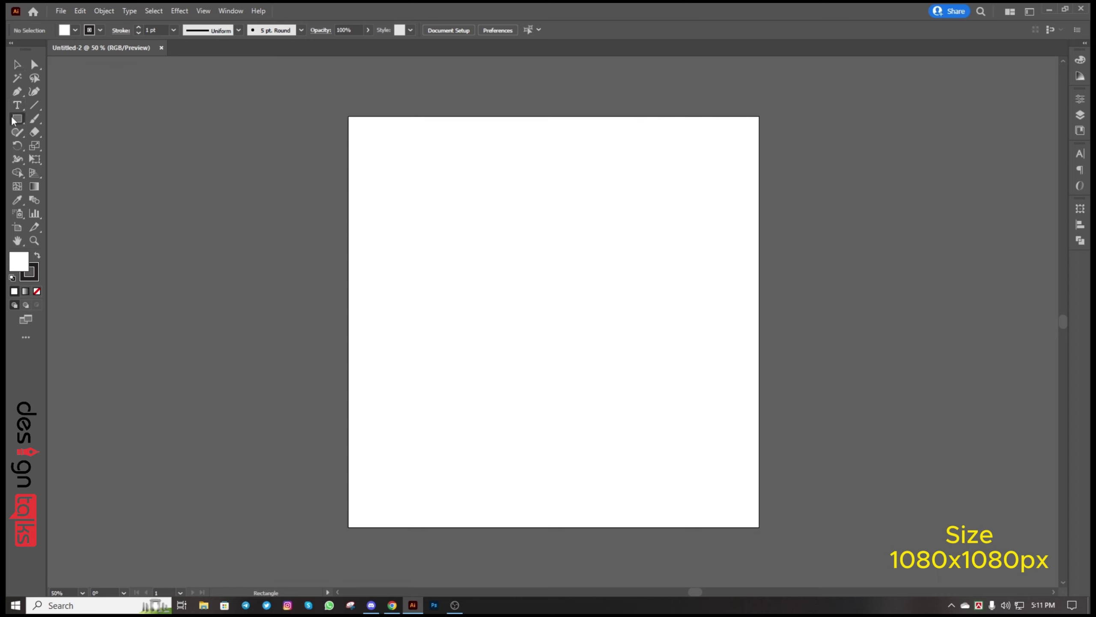
Create a white 1080 × 1080 px rectangle without a stroke and center it on the artboard
left_click(36, 271)
left_click(37, 291)
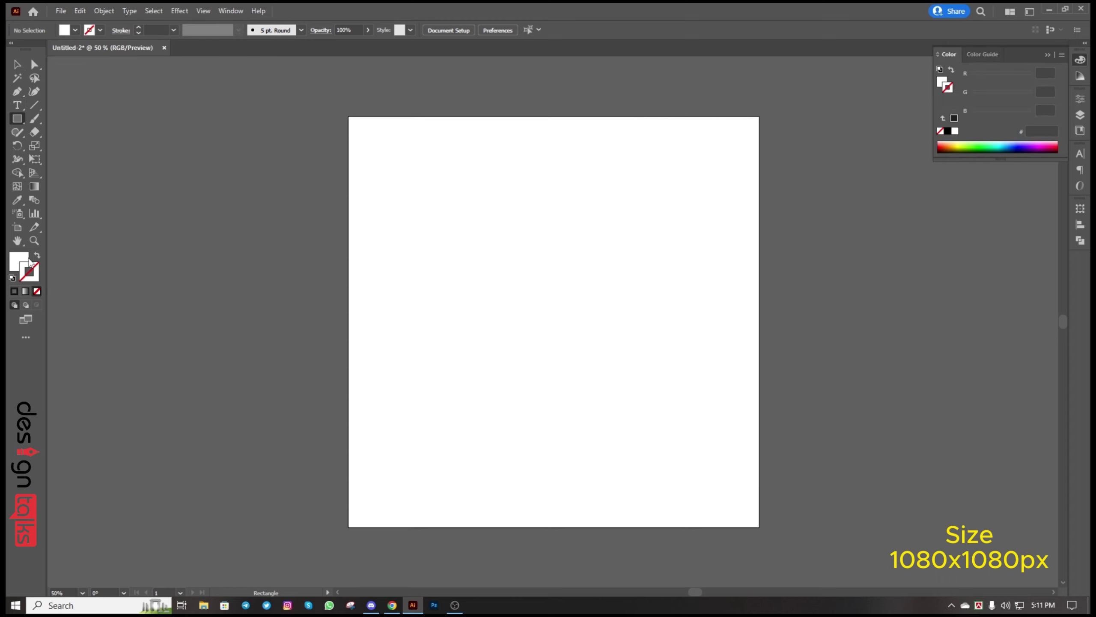
left_click(20, 259)
left_click(459, 275)
type("1")
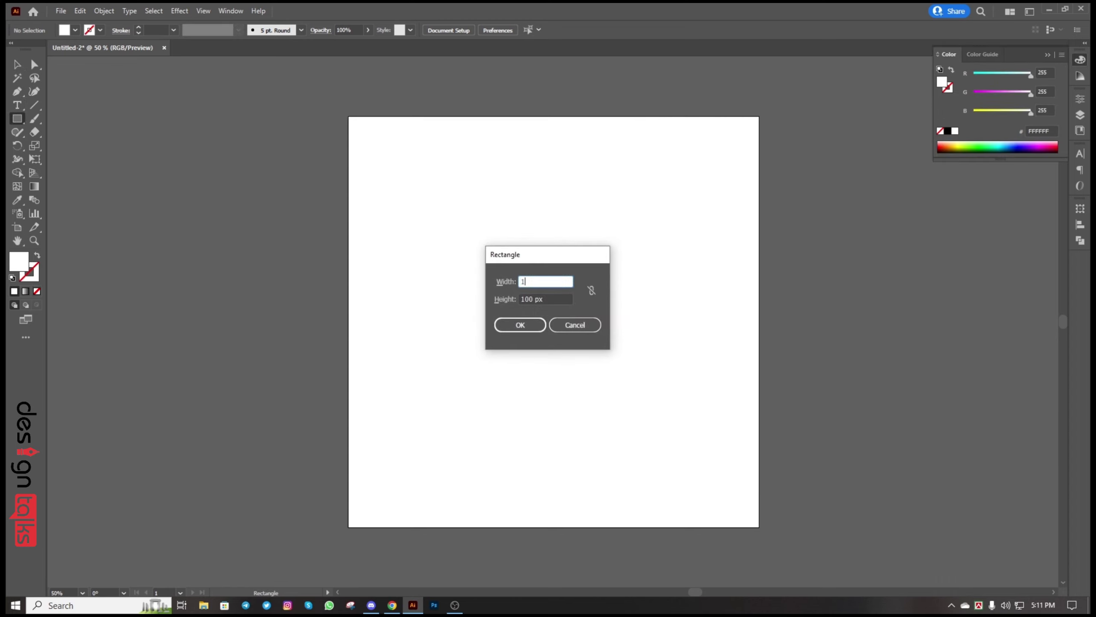
type("080")
key("Tab")
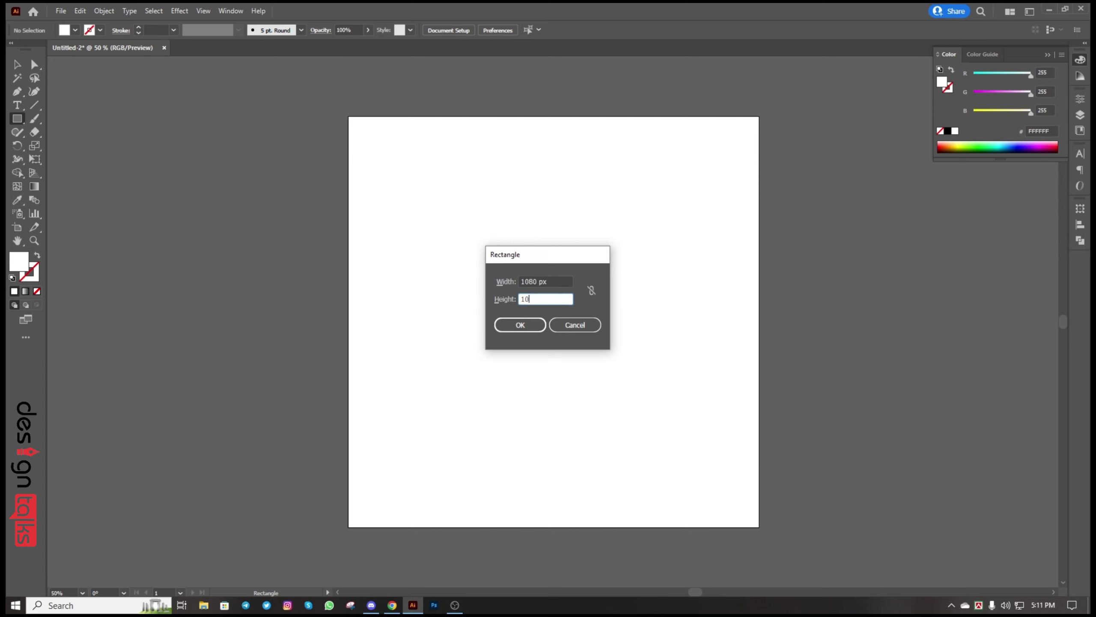
left_click(520, 324)
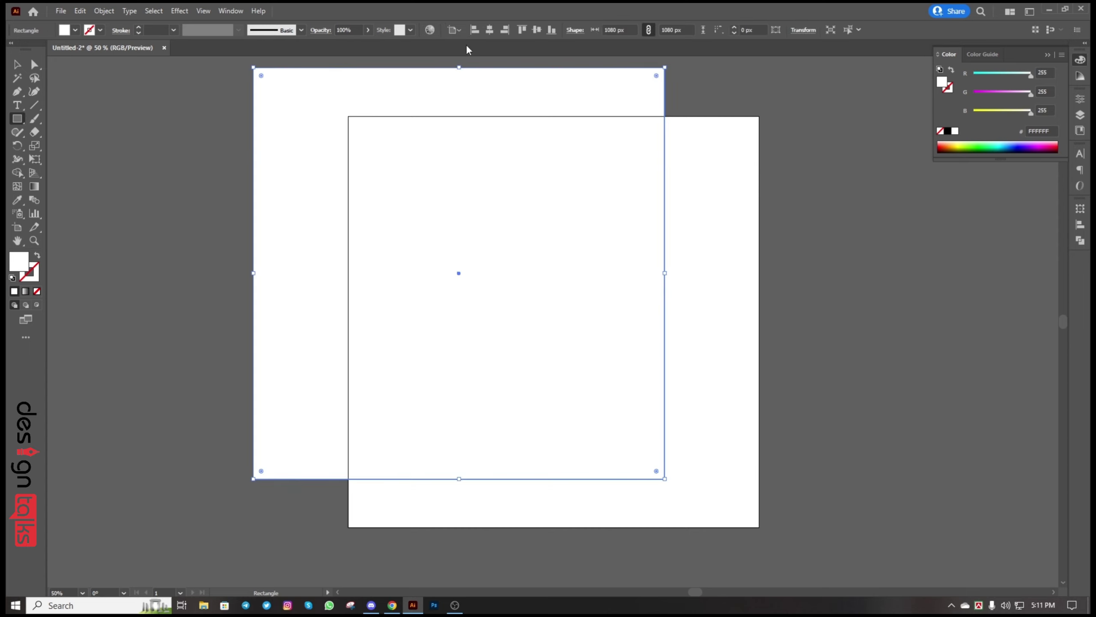
left_click(490, 31)
left_click(542, 37)
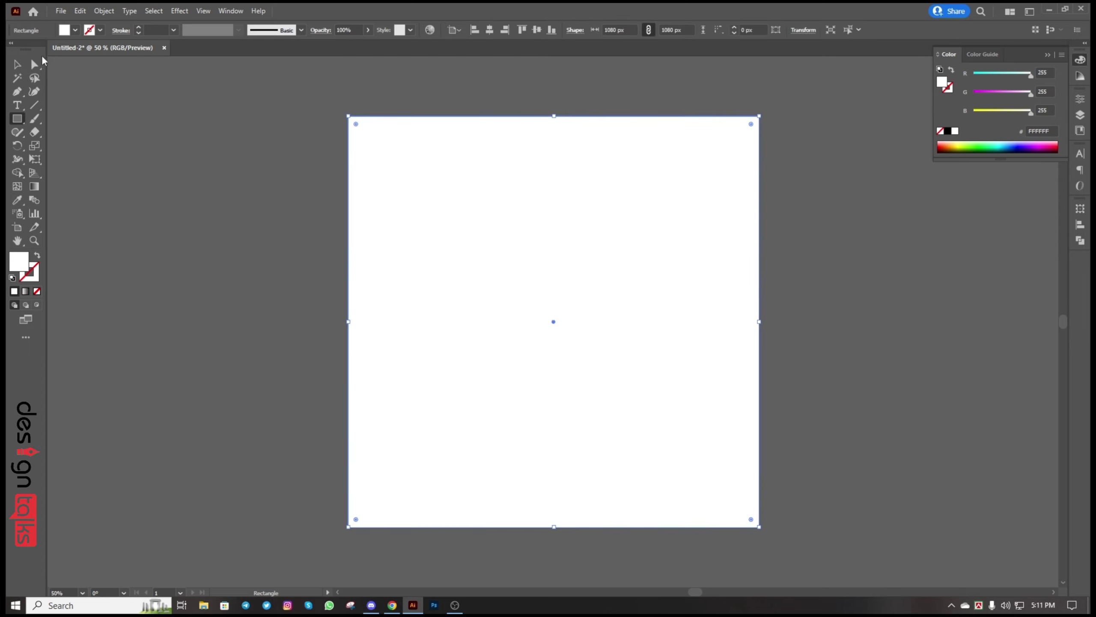
Create an inner copy of the rectangle with Offset Path, using an offset of -50 px
left_click(107, 13)
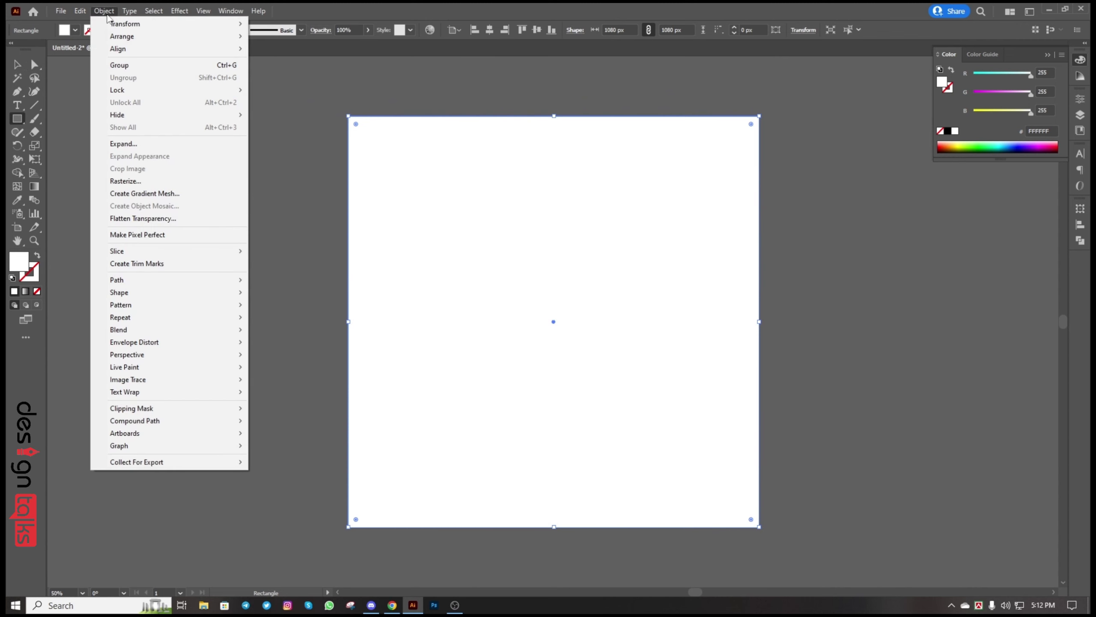
mouse_move(132, 283)
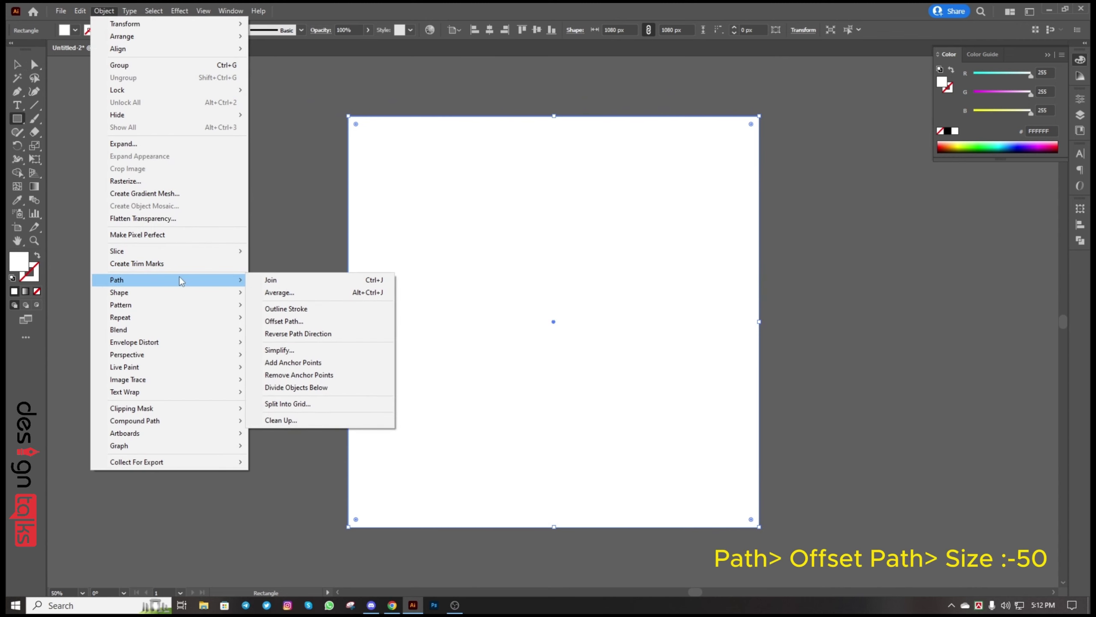
left_click(283, 322)
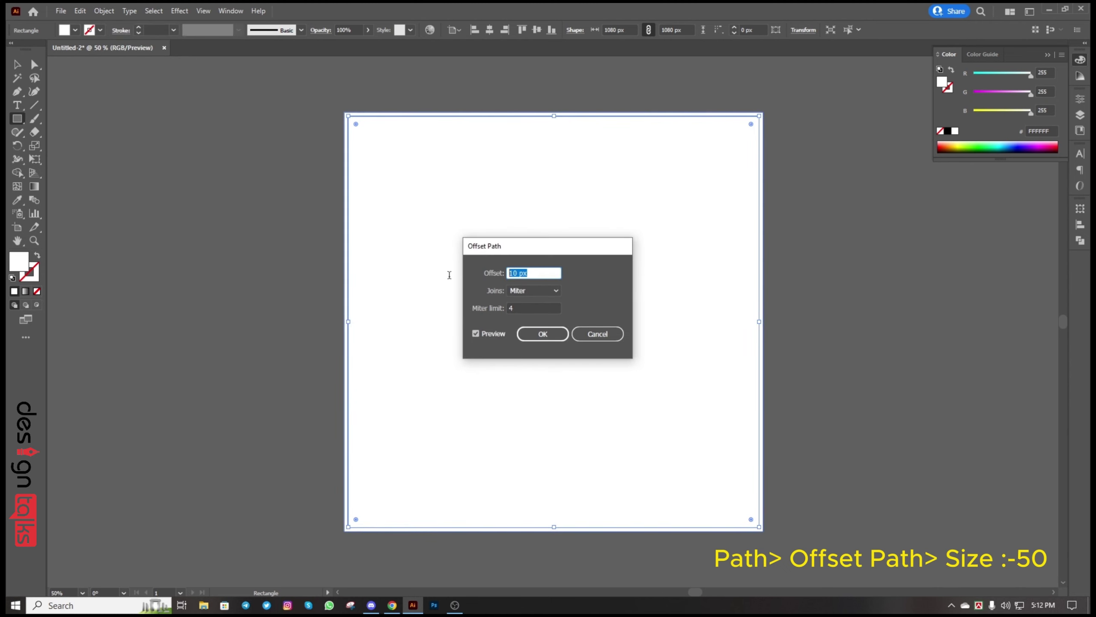
type("-50")
left_click(532, 330)
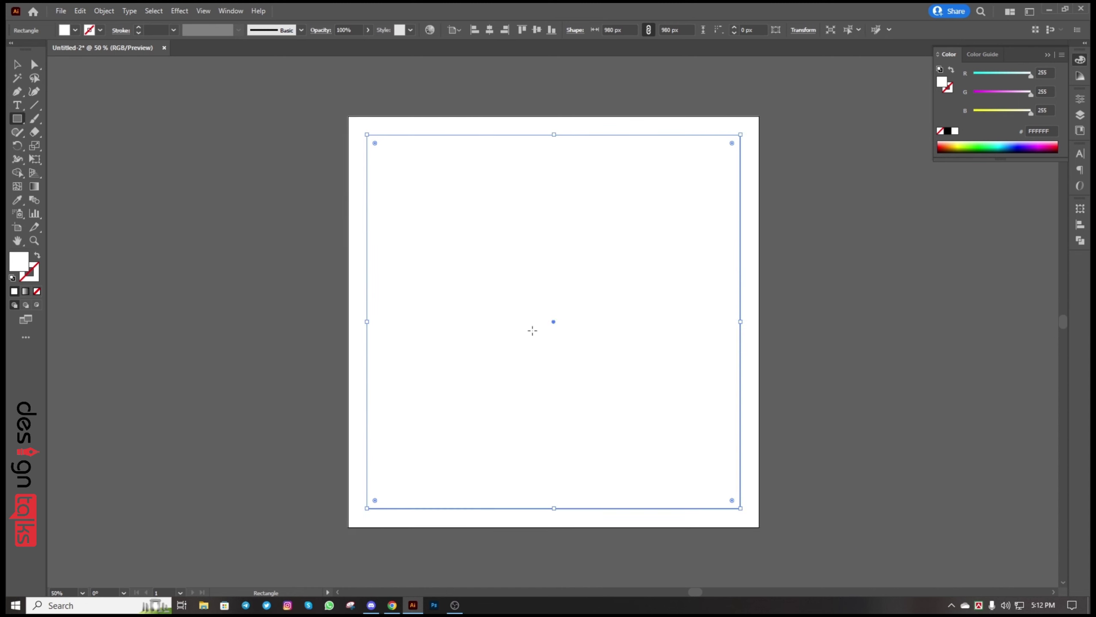
Convert the inner offset square into guides and lock the guides
right_click(515, 263)
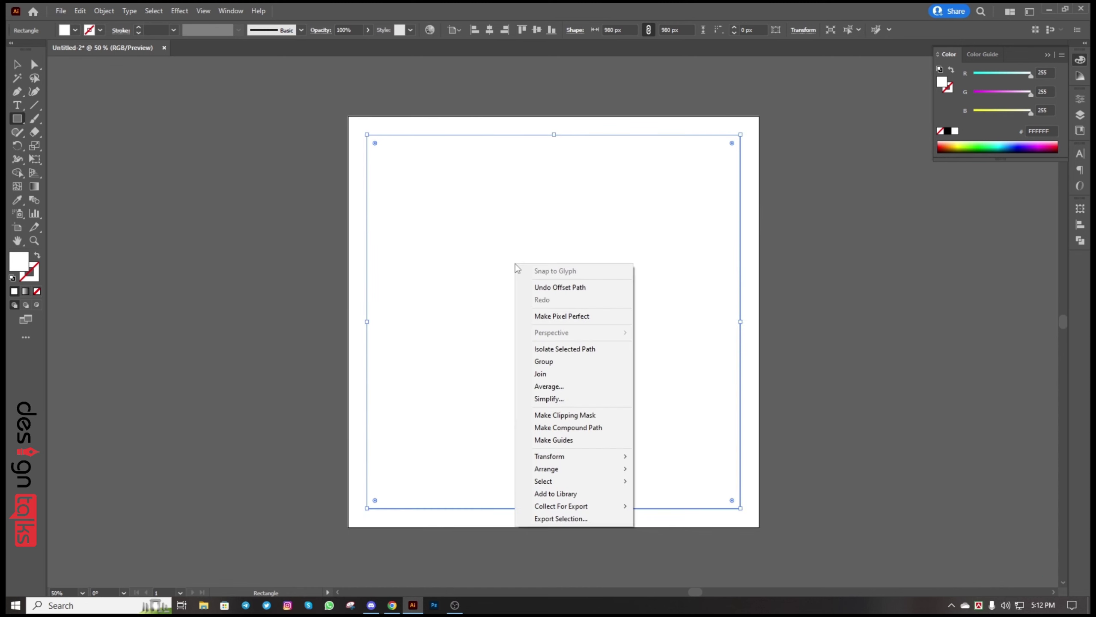
left_click(570, 439)
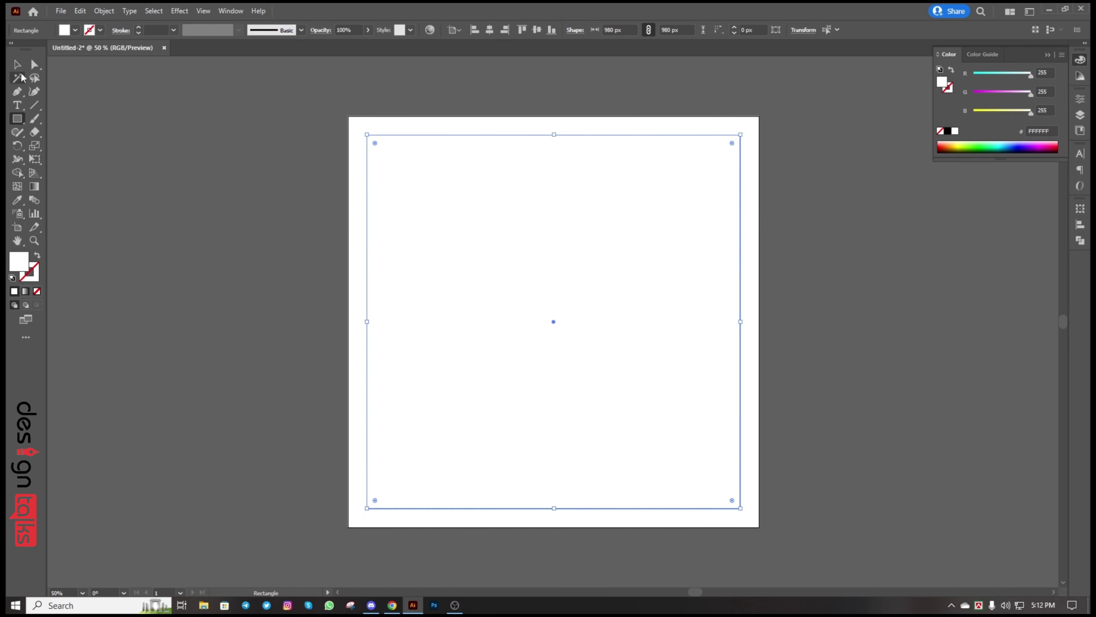
right_click(474, 188)
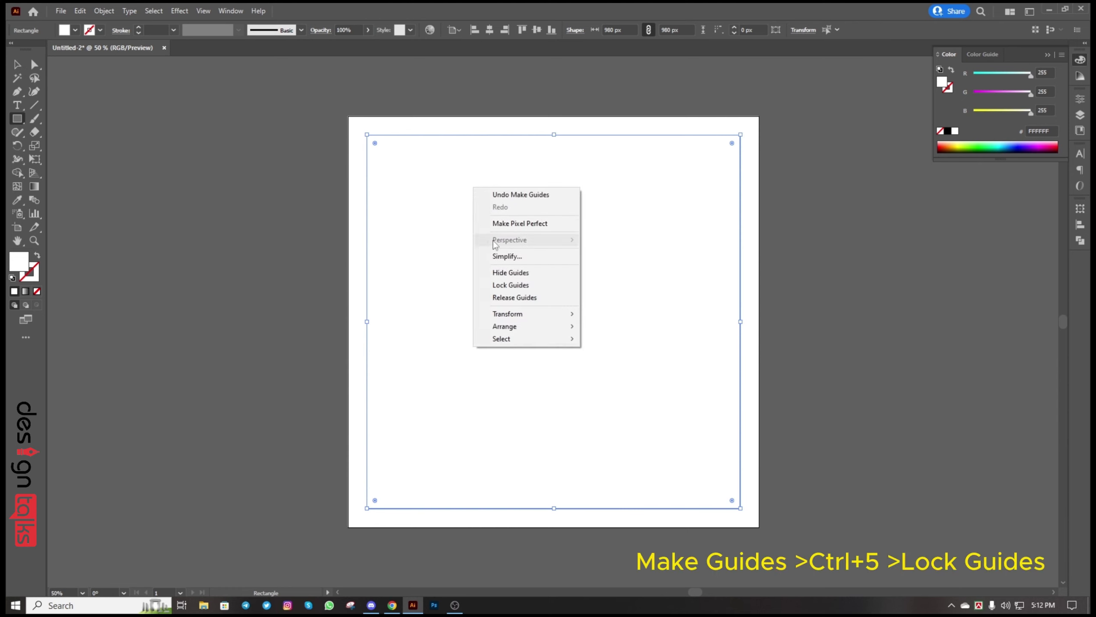
left_click(512, 286)
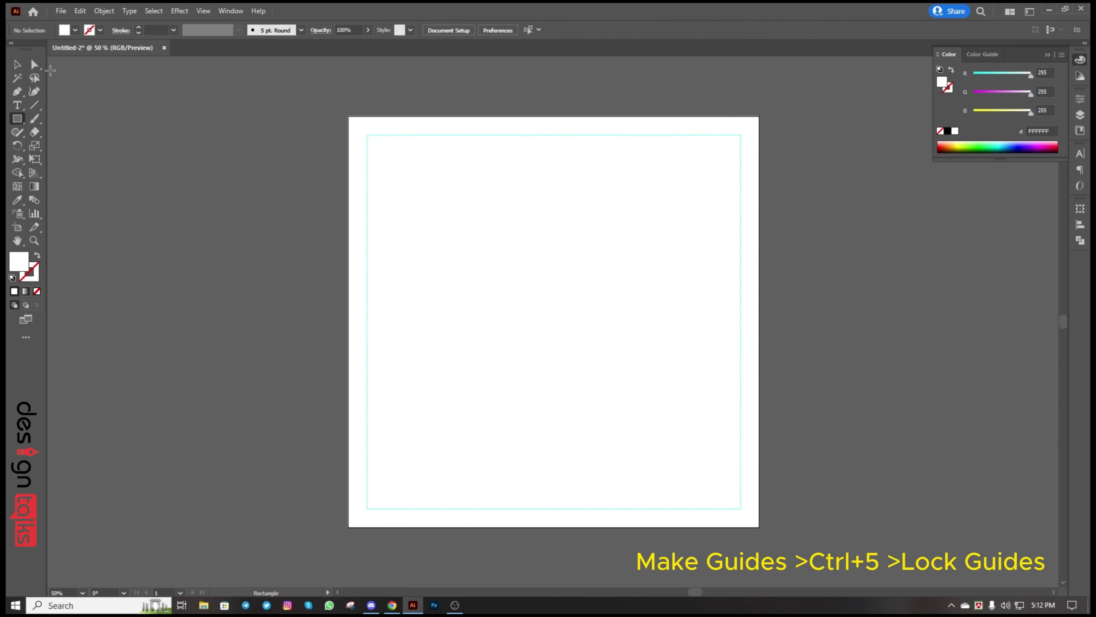
Select the white background rectangle and lock it
left_click(18, 64)
key("ctrl+a")
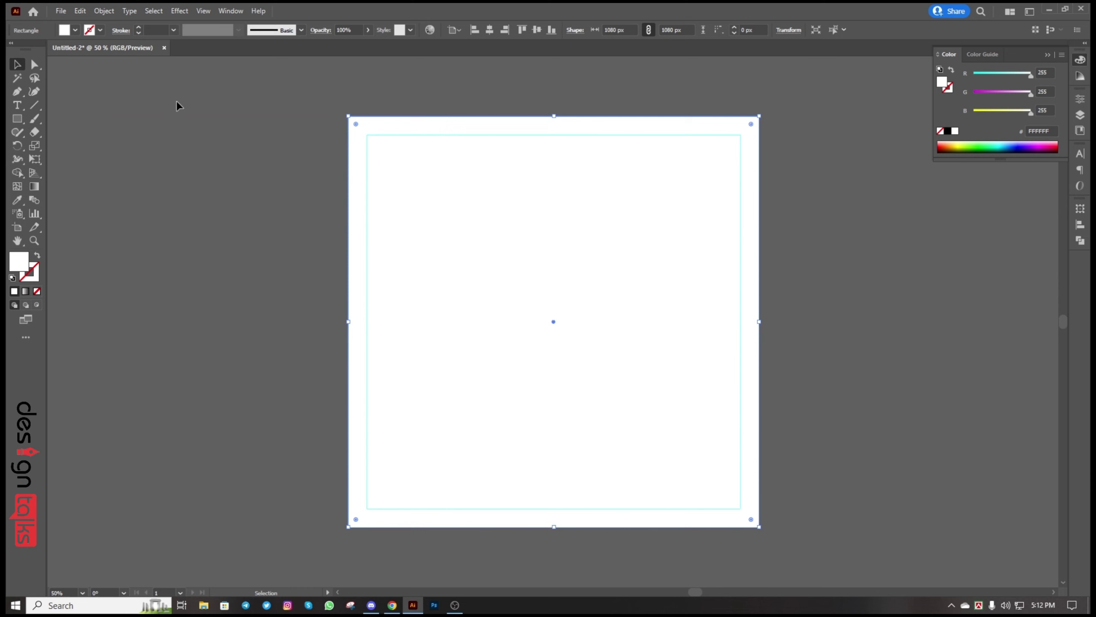
left_click(111, 12)
mouse_move(132, 90)
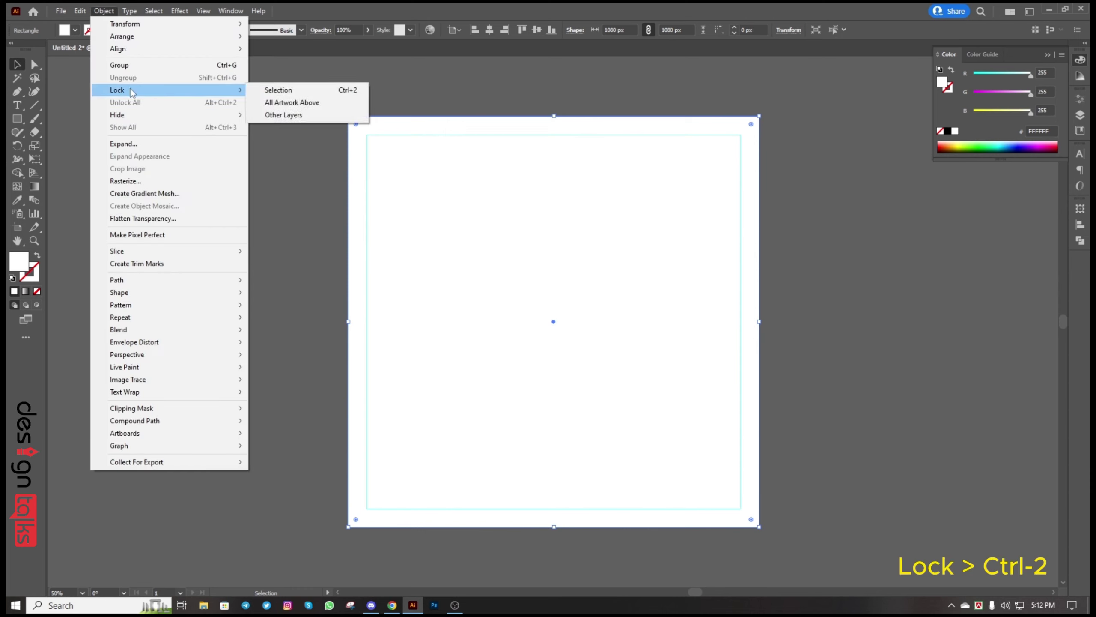
left_click(269, 91)
Draw a square about 1033 px wide over the artboard's upper right and fill it with dark blue 2E3192
left_click(17, 119)
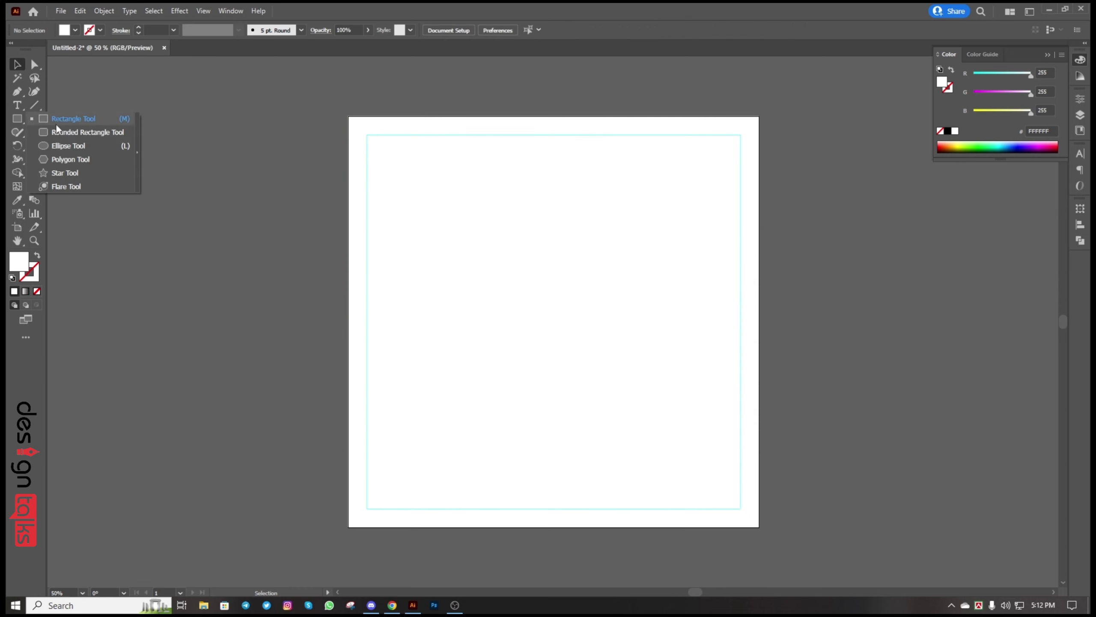
left_click(71, 119)
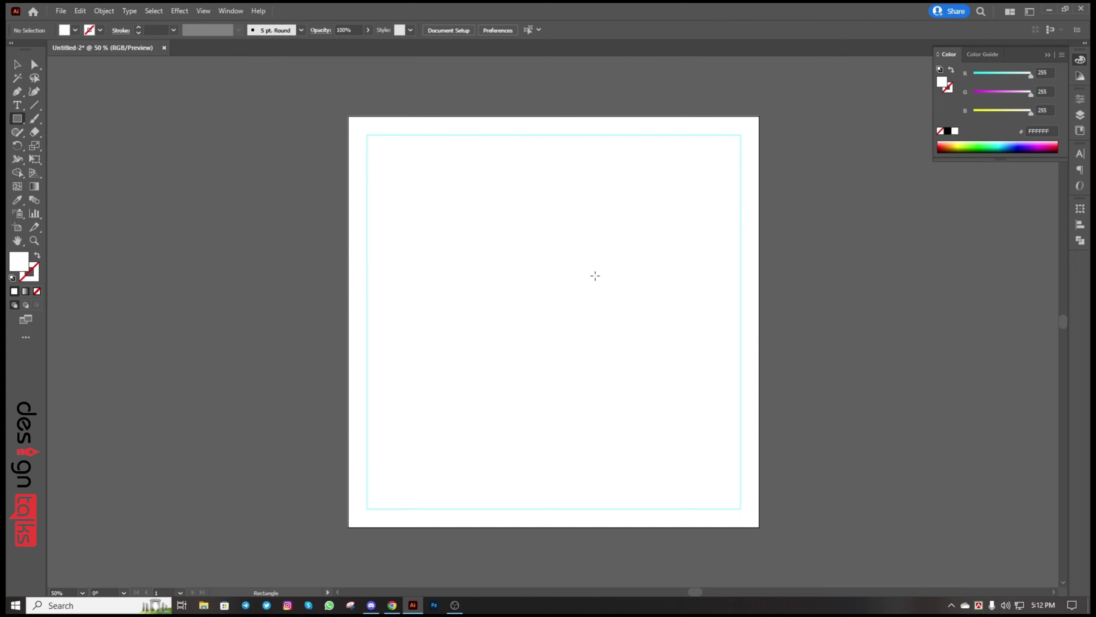
mouse_move(594, 274)
left_mouse_down()
mouse_move(724, 424)
mouse_move(720, 471)
left_mouse_up()
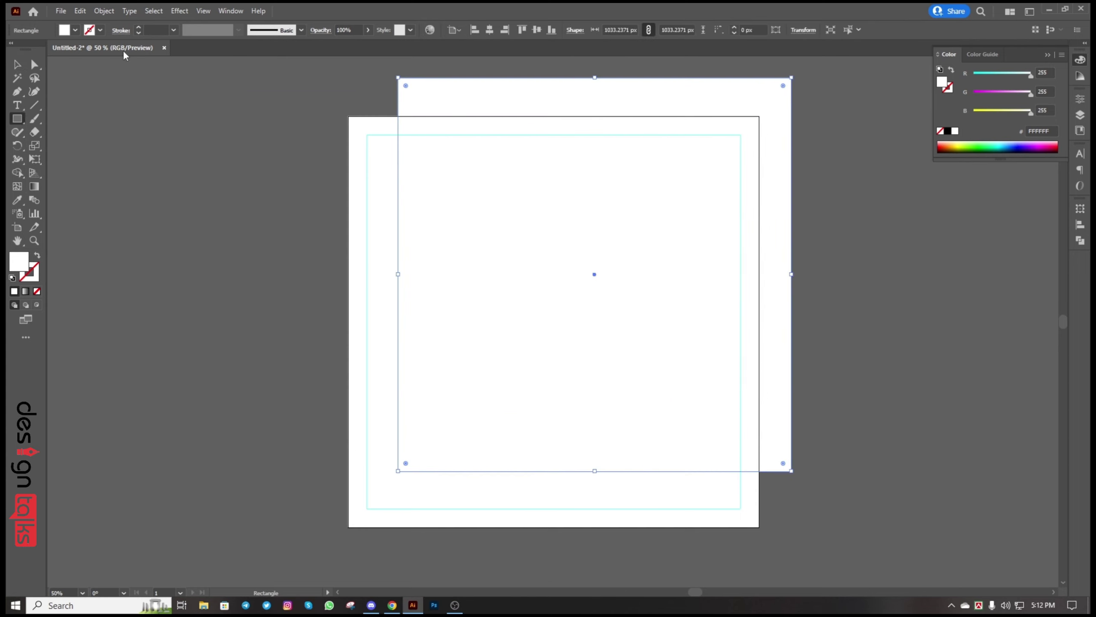
left_click(75, 30)
left_click(79, 56)
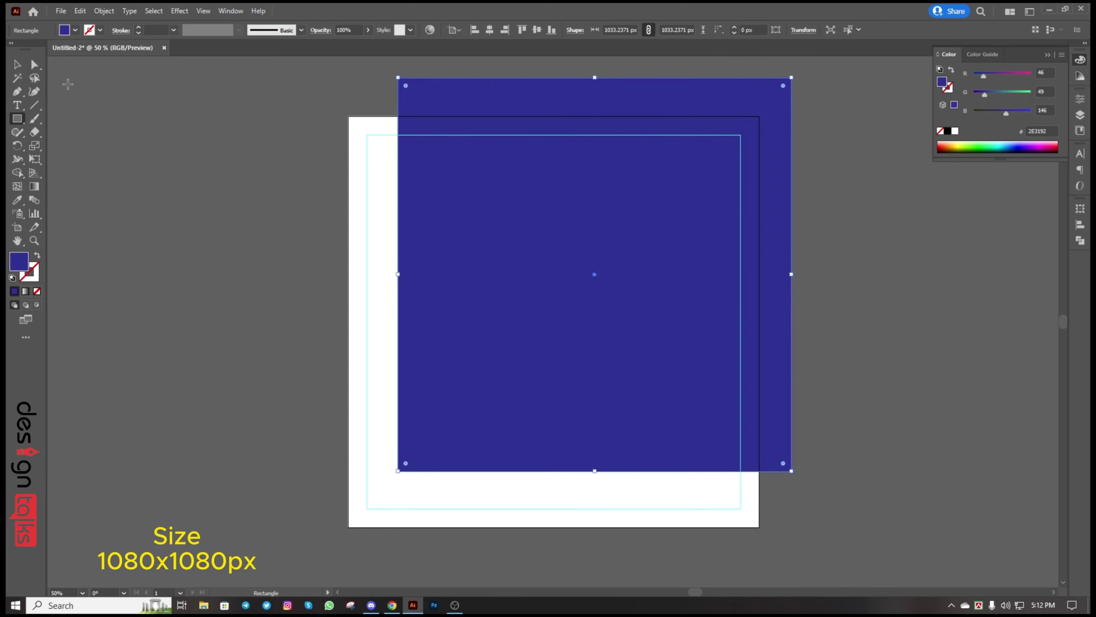
Set the blue square's width and height to 1080 px
left_click(18, 64)
left_click(787, 31)
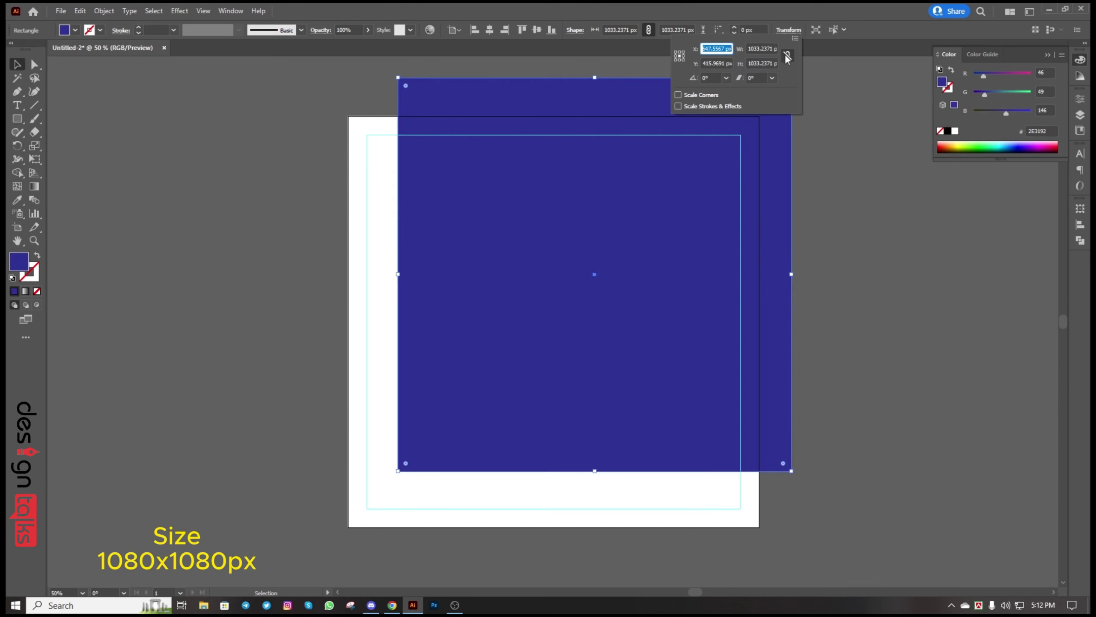
left_click(749, 49)
type("1")
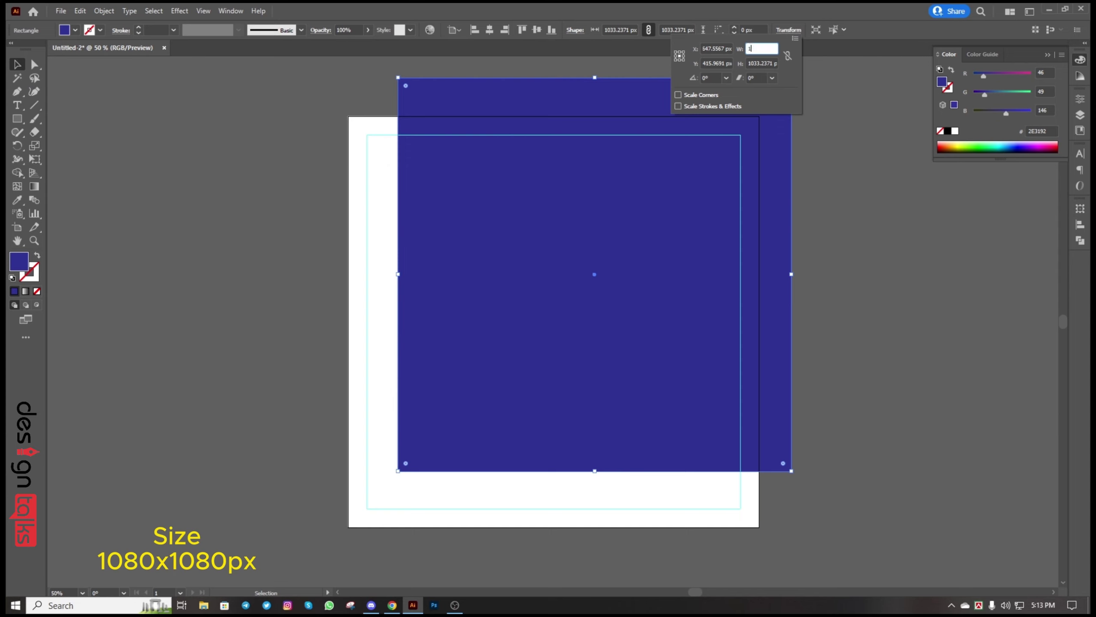
type("080")
left_click(749, 62)
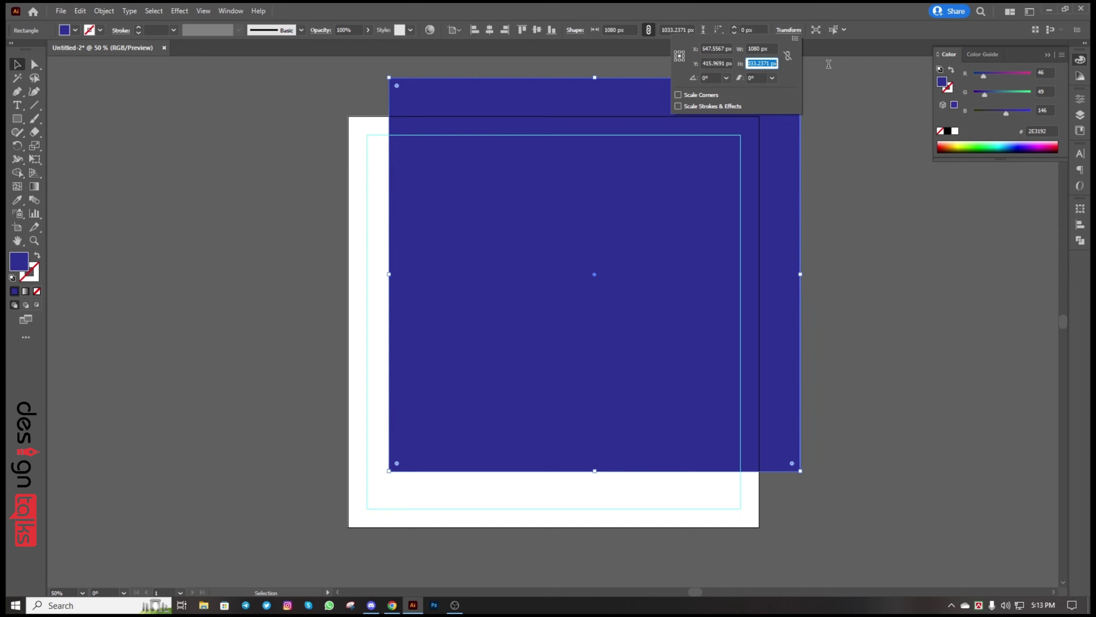
type("1080")
left_click(772, 49)
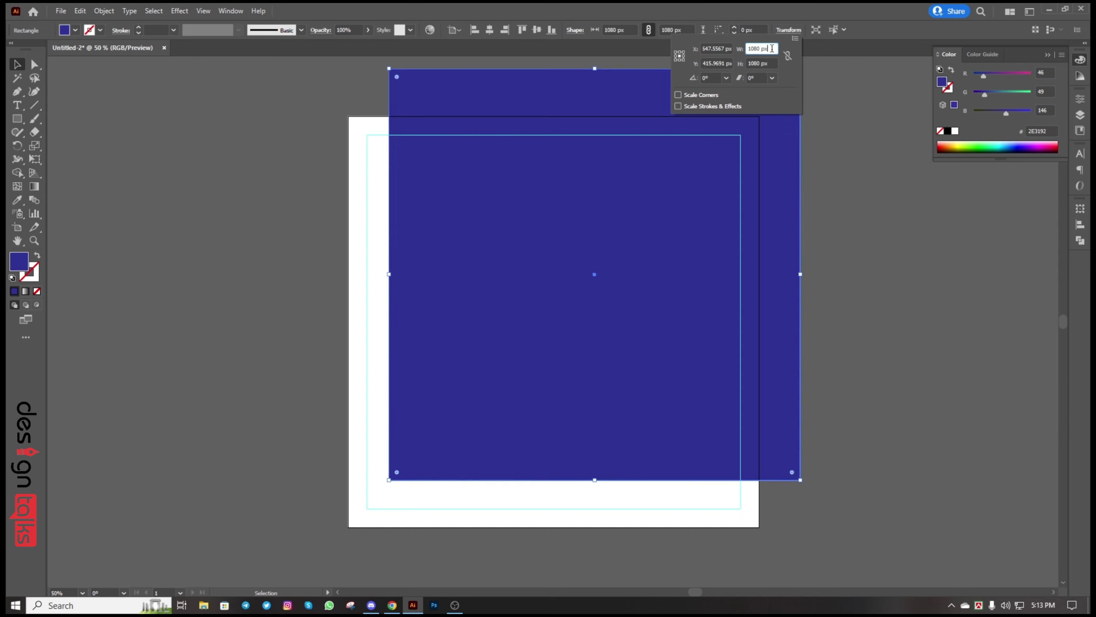
Round all corners of the blue square with a 90 px radius
left_click(16, 64)
left_click(35, 67)
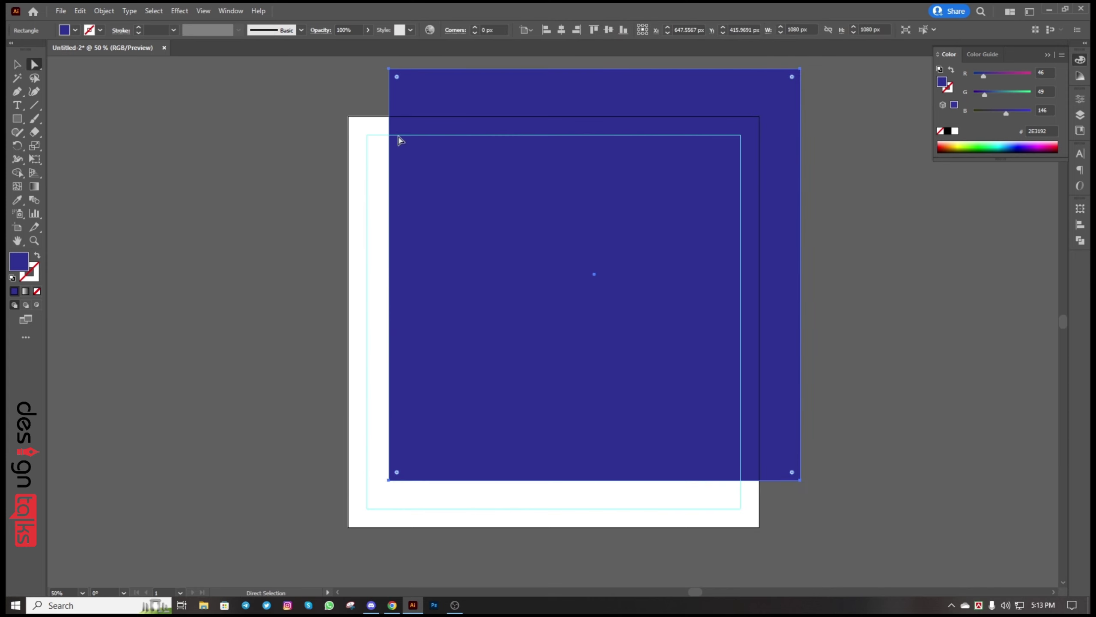
left_click_drag(399, 82, 421, 108)
left_click(494, 30)
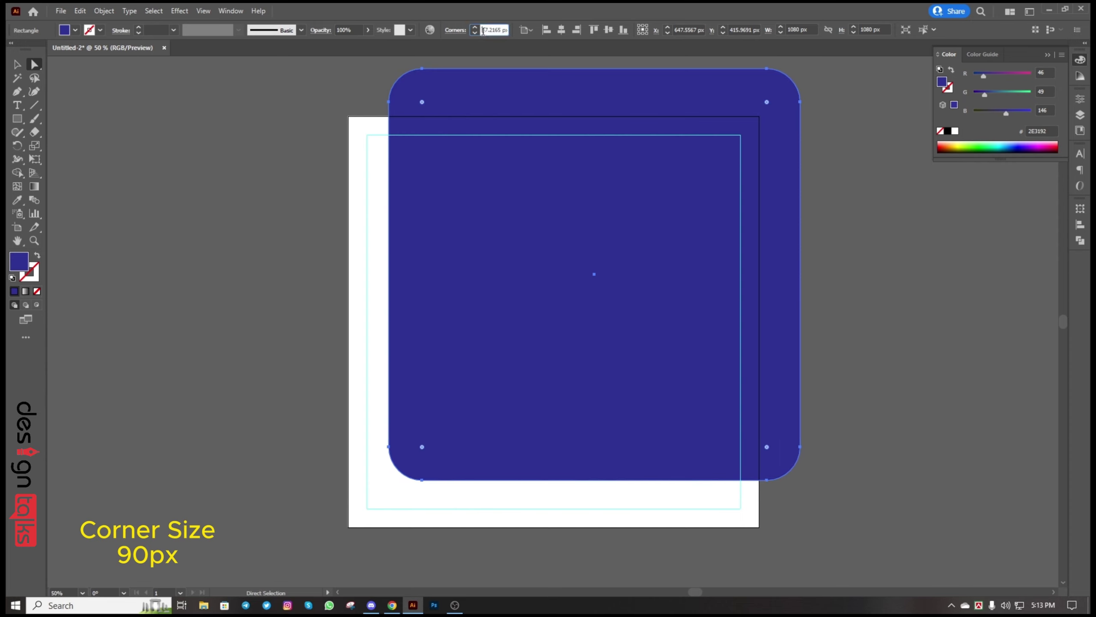
type("90")
Rotate the rounded blue square clockwise so it is tilted against the artboard
left_click(20, 65)
left_click_drag(610, 148, 612, 186)
key("space")
left_click_drag(803, 82, 823, 182)
Move the tilted blue square so it overhangs the artboard's upper-right corner with one rounded corner near the middle, and deselect it
left_click_drag(756, 208, 848, 201)
key("space")
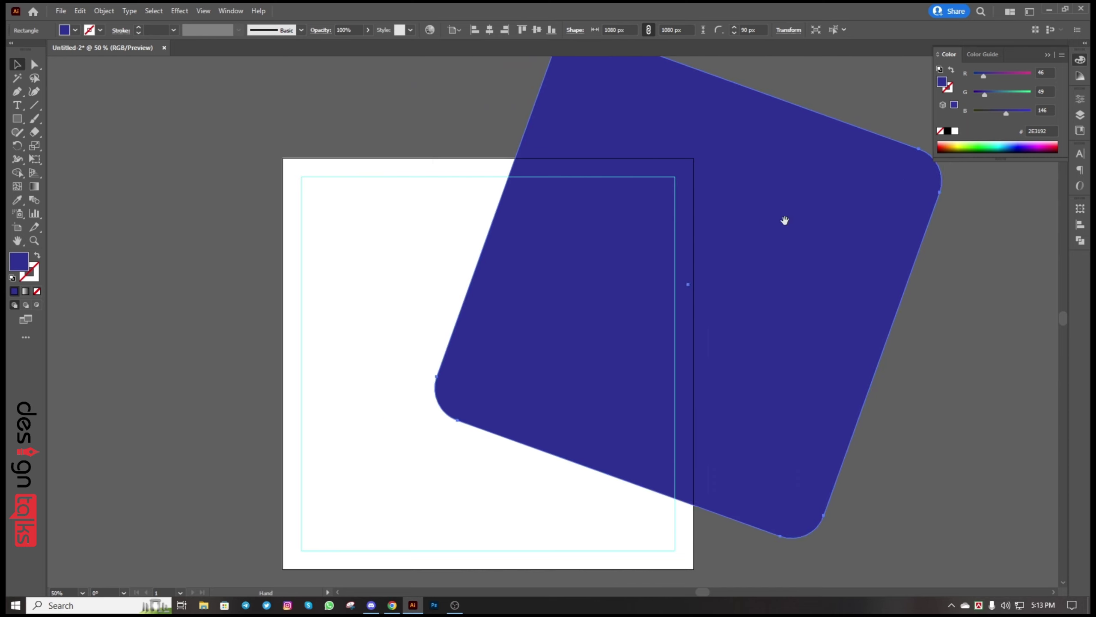
left_click_drag(785, 221, 772, 168)
key("ctrl+minus")
key("space")
left_click_drag(682, 209, 715, 181)
mouse_move(639, 280)
left_mouse_down()
mouse_move(667, 282)
mouse_move(658, 276)
left_mouse_up()
key("space")
left_click_drag(624, 269, 674, 264)
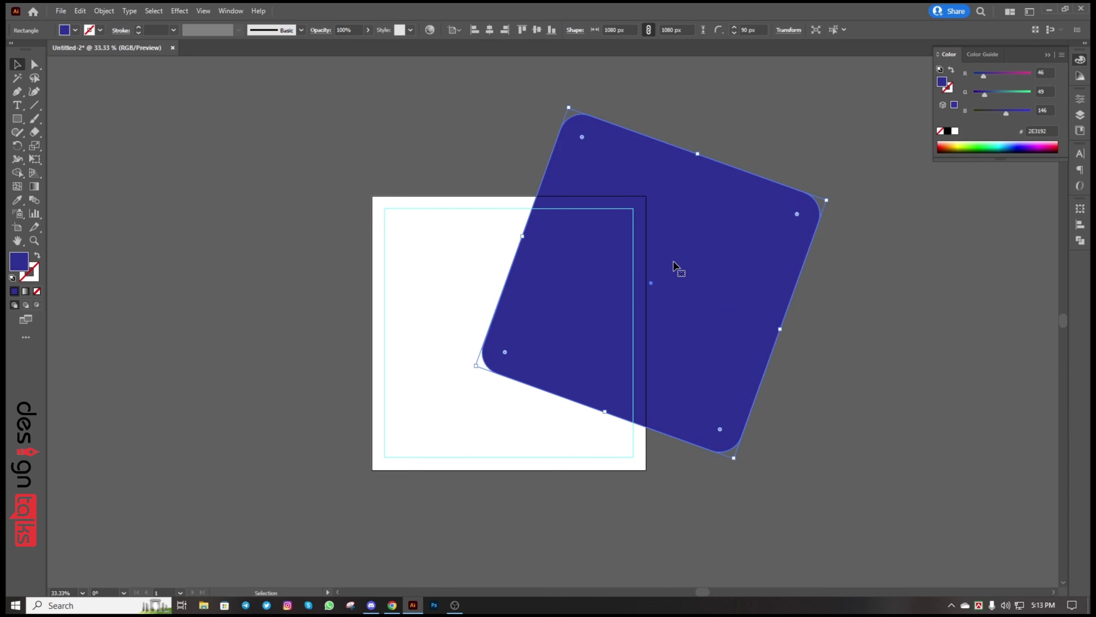
key("ctrl+equal")
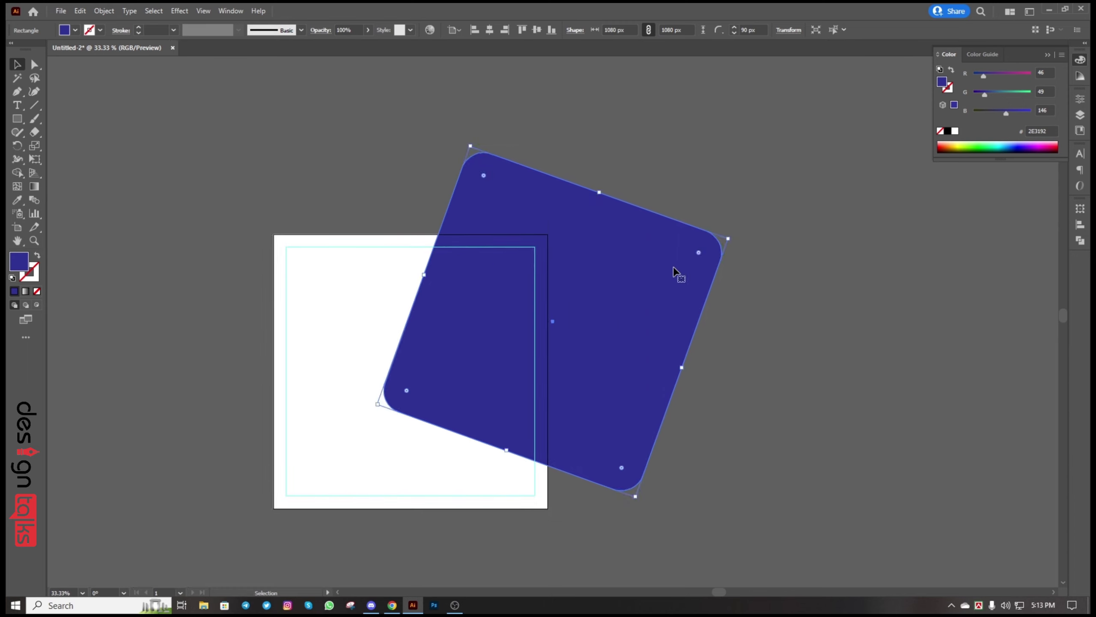
key("ctrl+minus")
left_click_drag(540, 216, 540, 202)
left_click(410, 139)
key("ctrl+equal")
left_click_drag(411, 141, 469, 161)
Unlock all locked objects and leave nothing selected
left_click(104, 10)
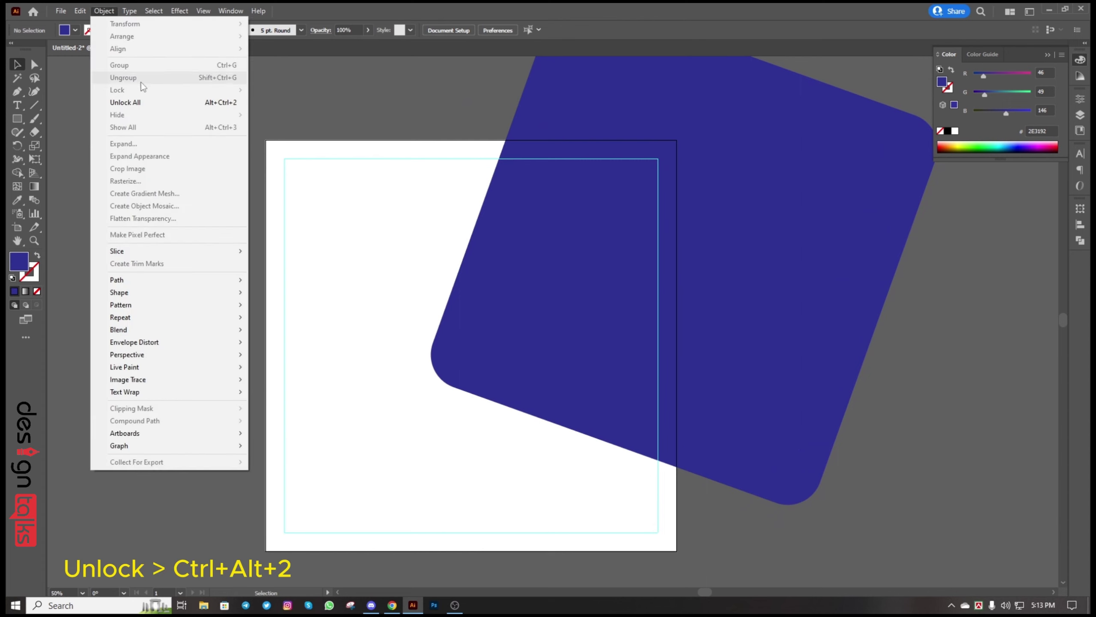
left_click(143, 100)
left_click_drag(353, 96, 552, 281)
left_click(272, 100)
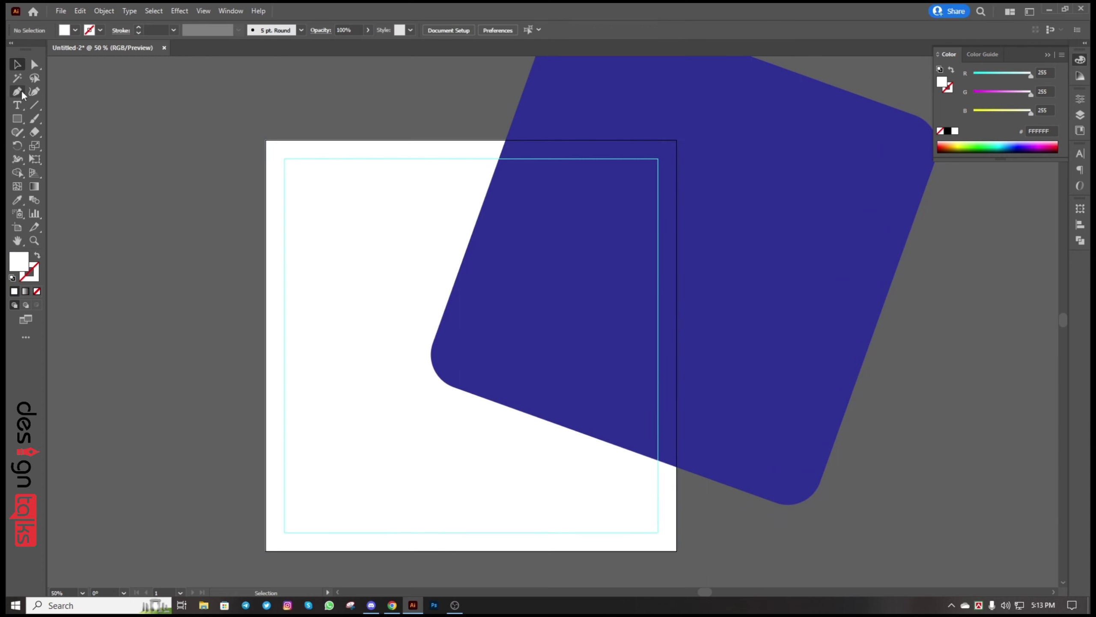
Draw a closed Pen wedge between the tilted square's inner edge and the artboard's top edge, and fill it with the square's blue
left_click(505, 139)
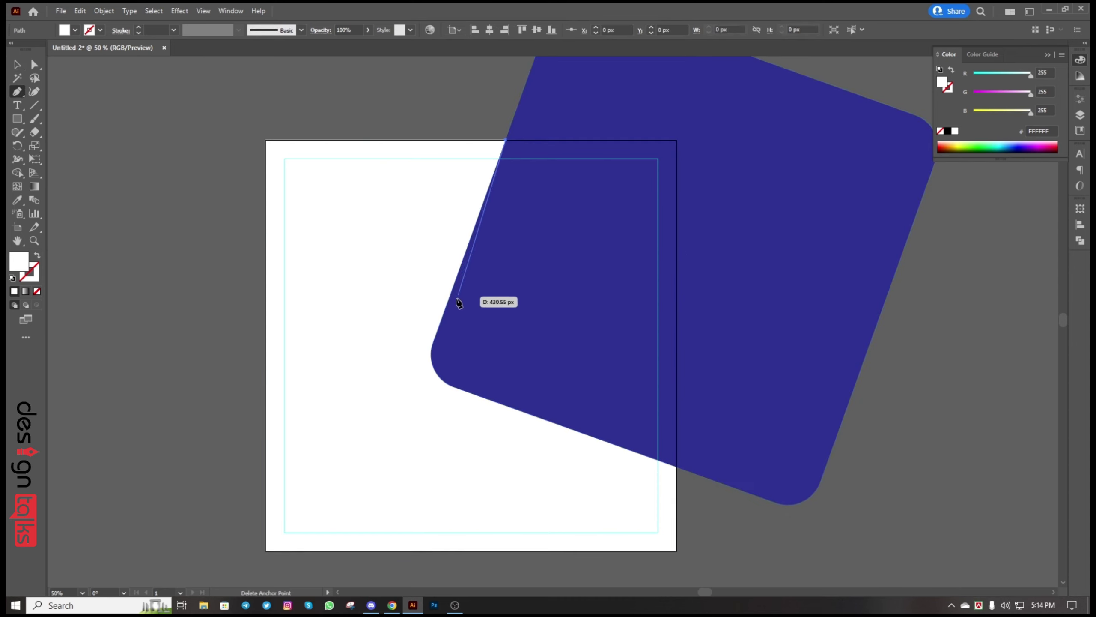
left_click(432, 343)
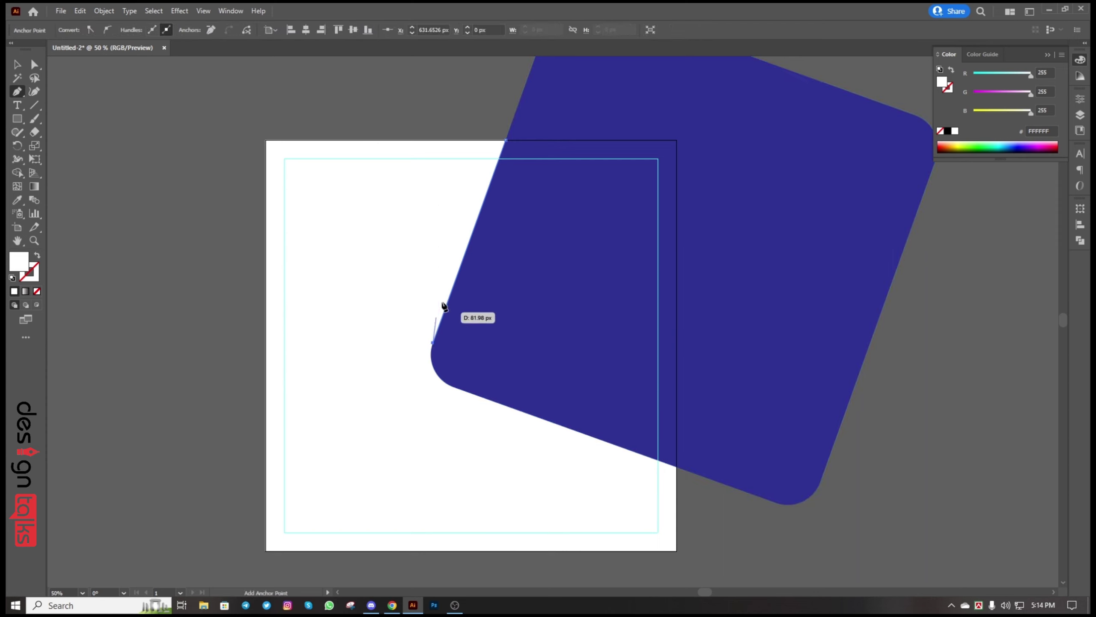
left_click(474, 140)
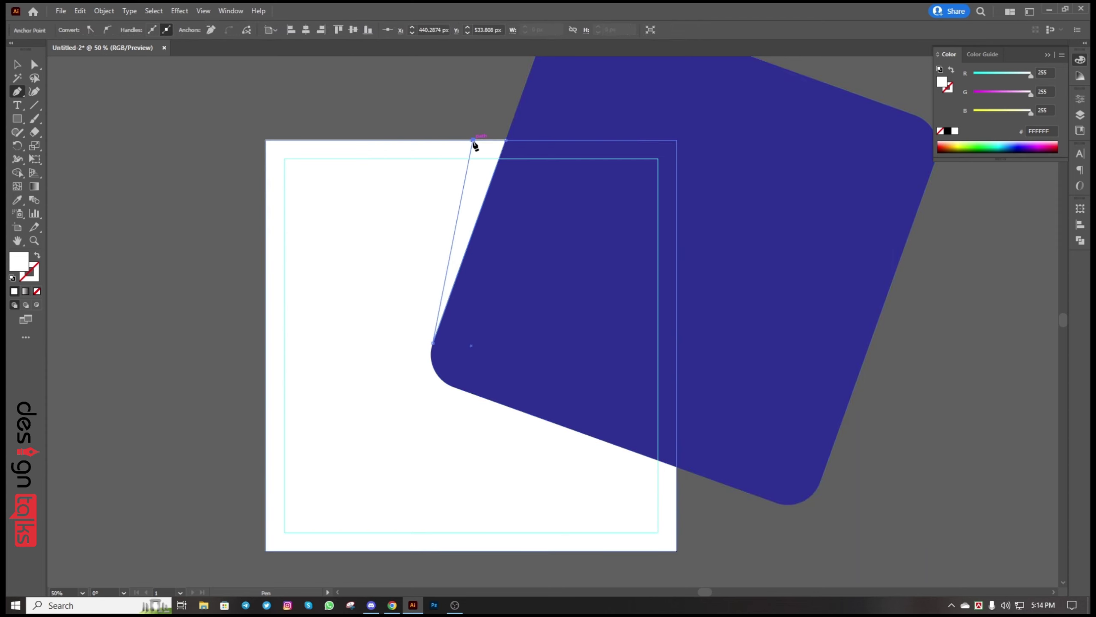
left_click(506, 140)
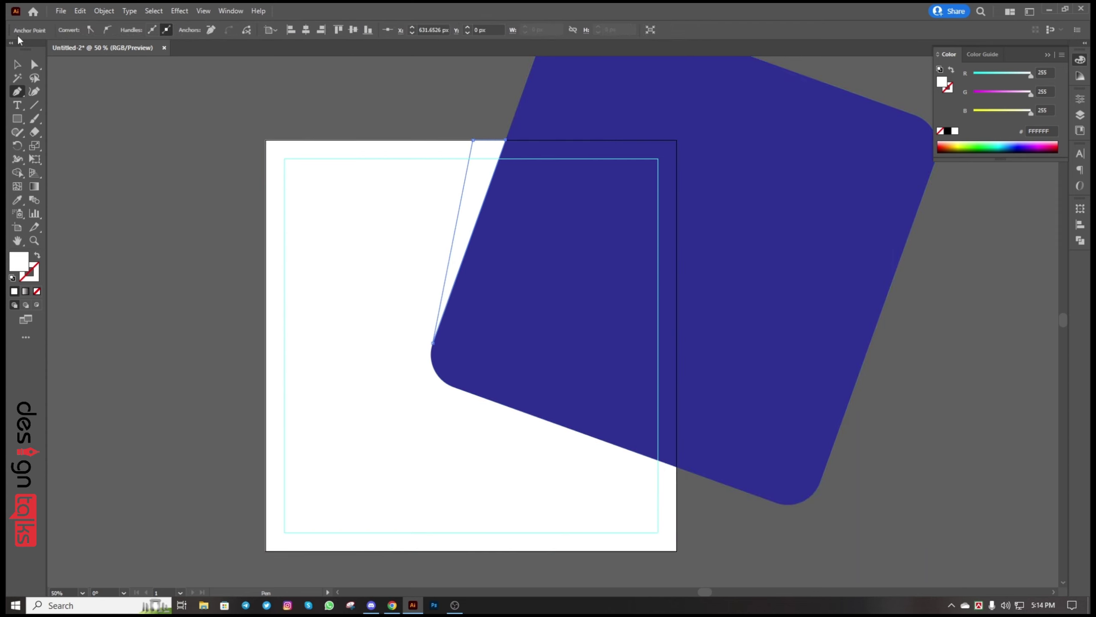
left_click(17, 200)
left_click(518, 238)
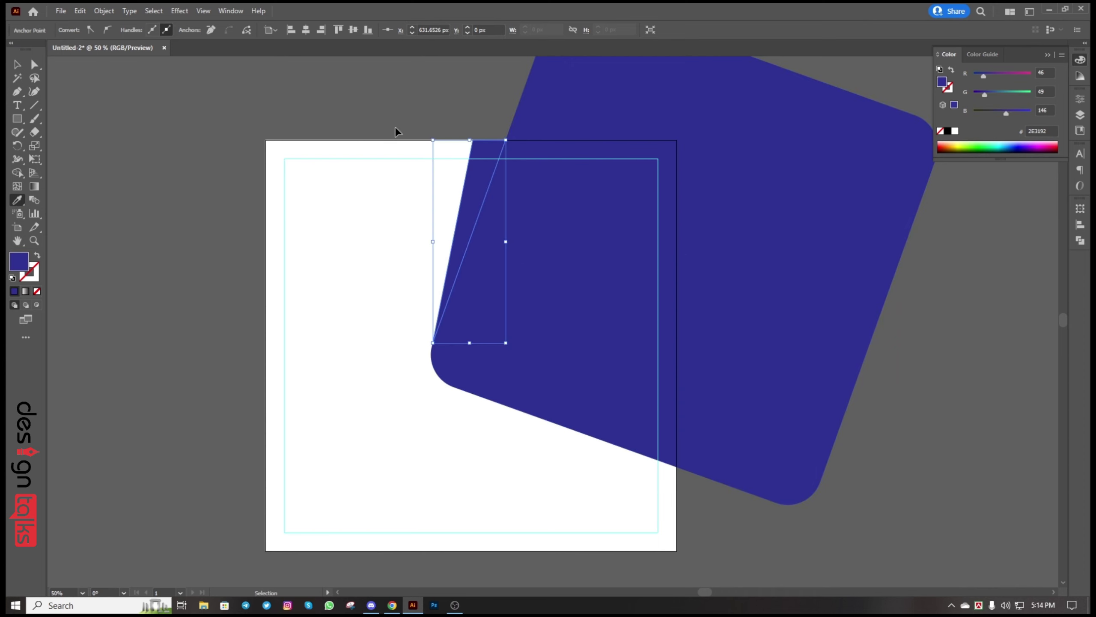
Change the wedge's fill to bright blue 0013FF and leave nothing selected
double_click(19, 264)
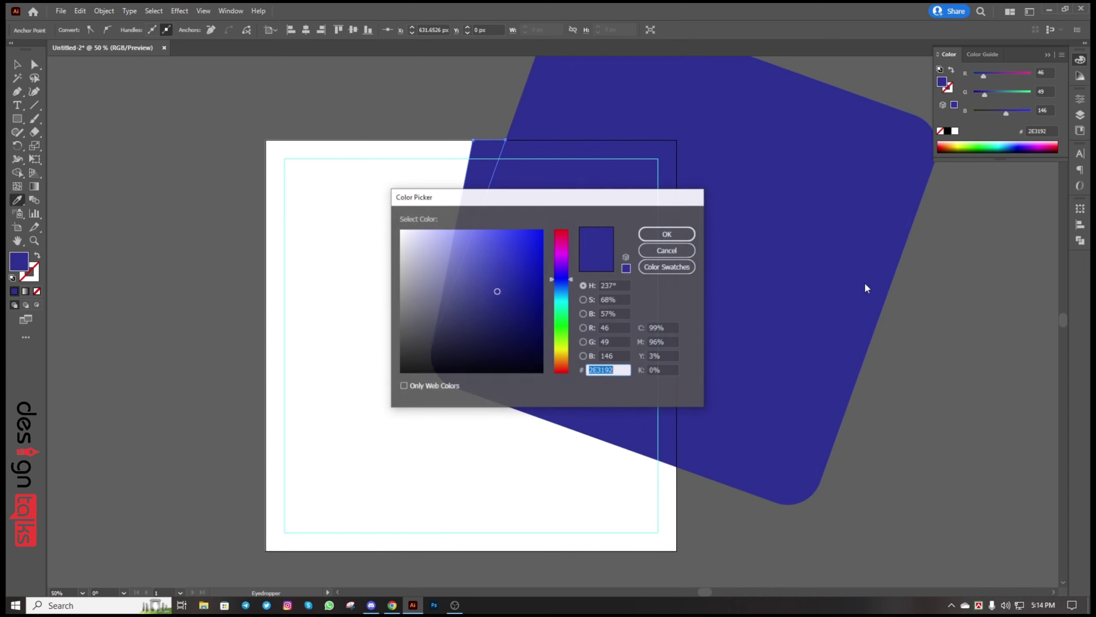
left_click(542, 230)
left_click(667, 233)
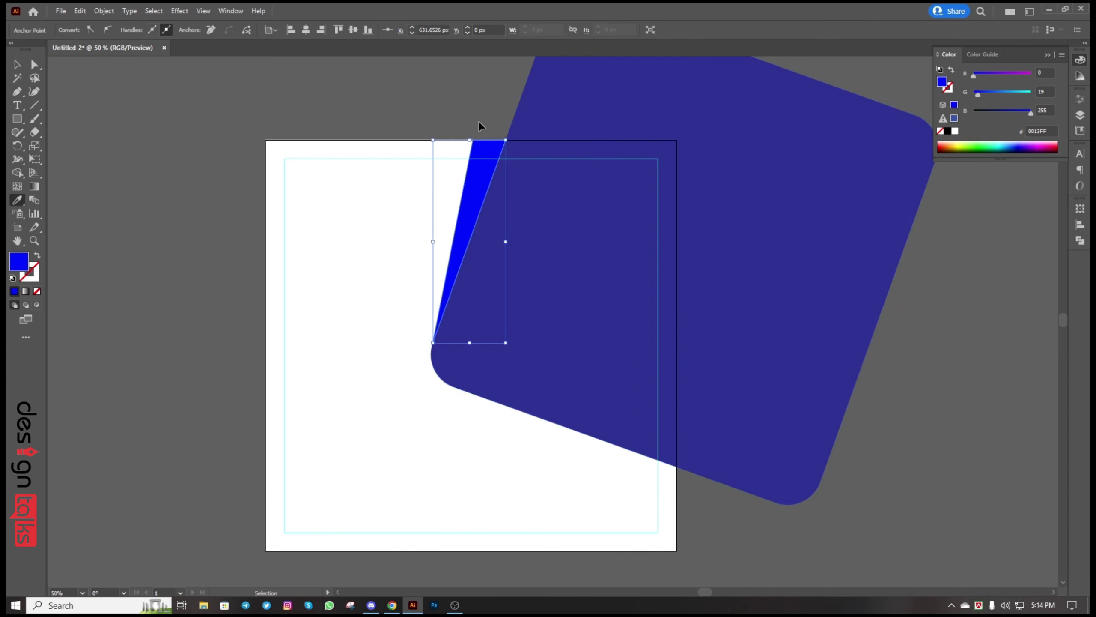
key("ctrl+shift+a")
Draw a closed Pen wedge between the tilted square's lower edge and the artboard's right edge
key("p")
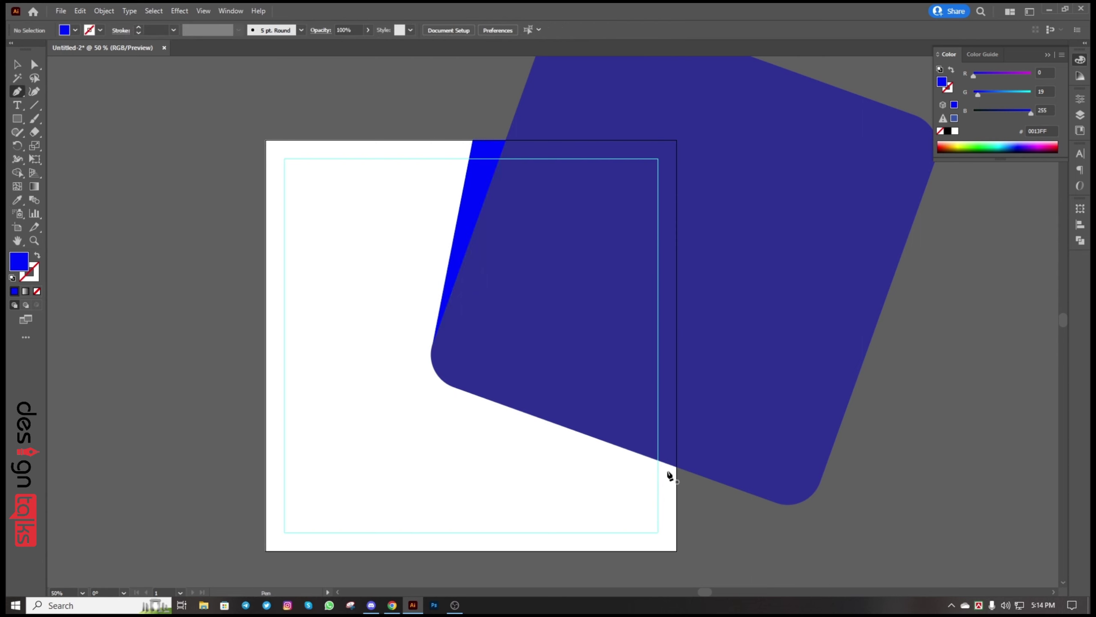
left_click(677, 466)
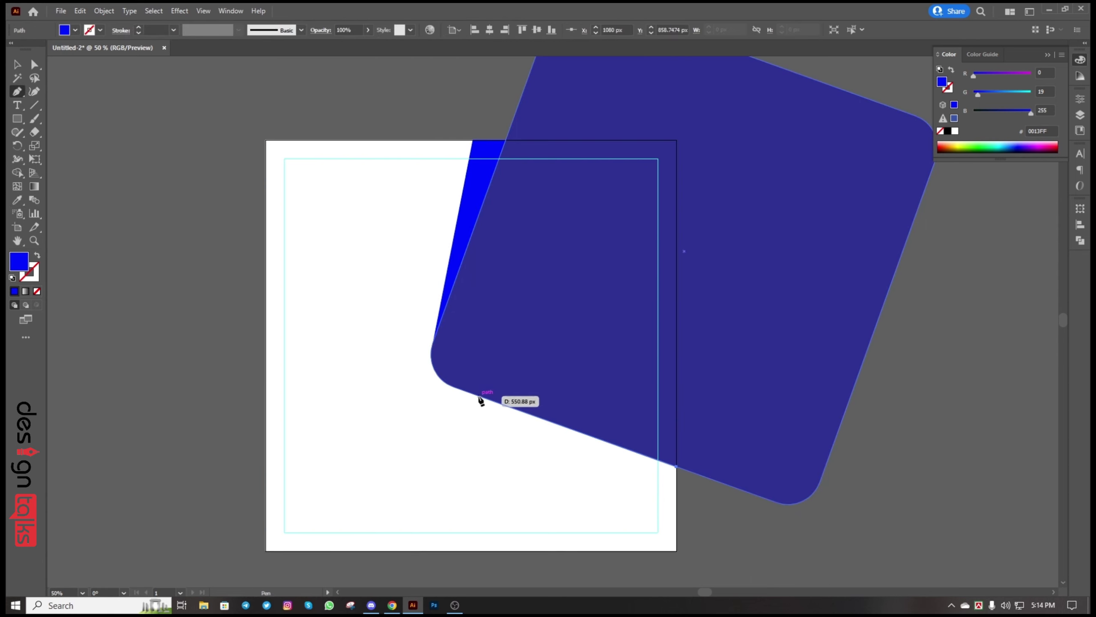
left_click(457, 388)
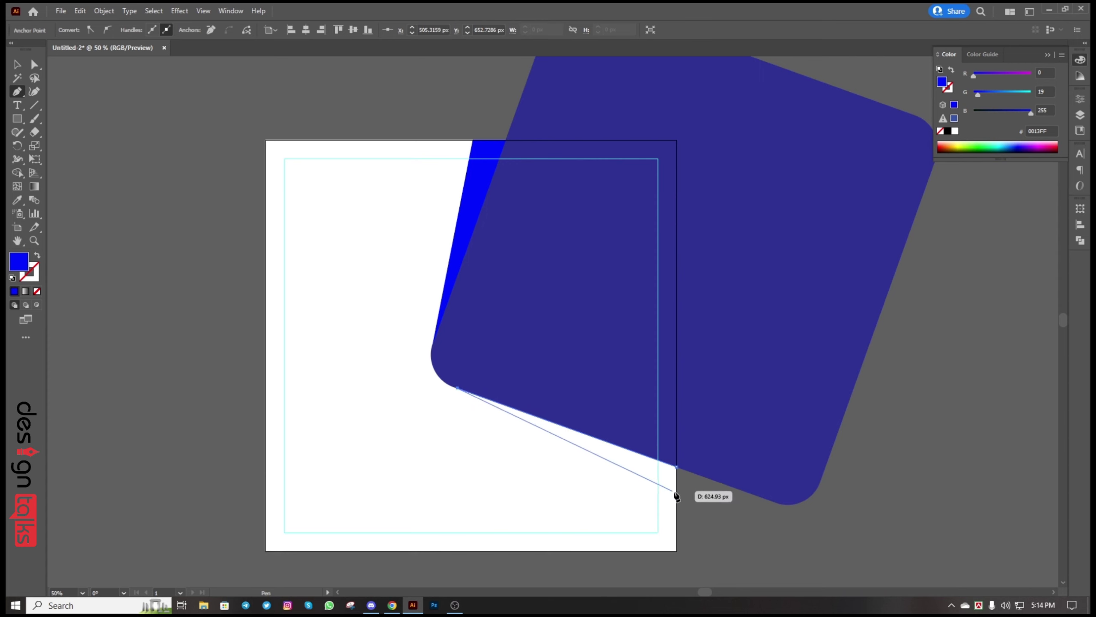
left_click(677, 501)
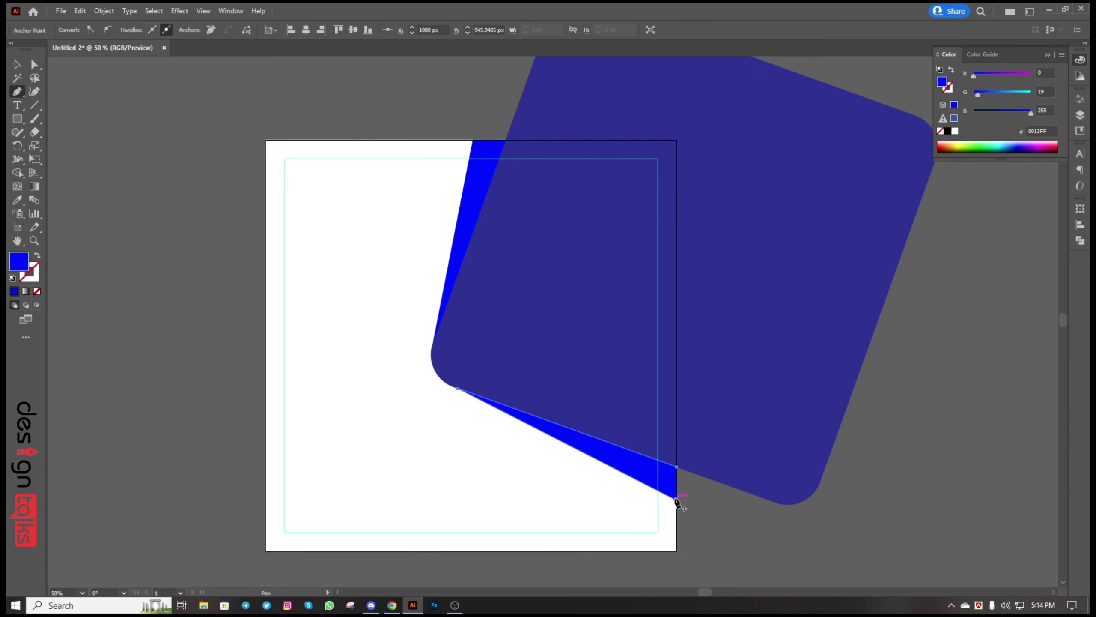
left_click(676, 466)
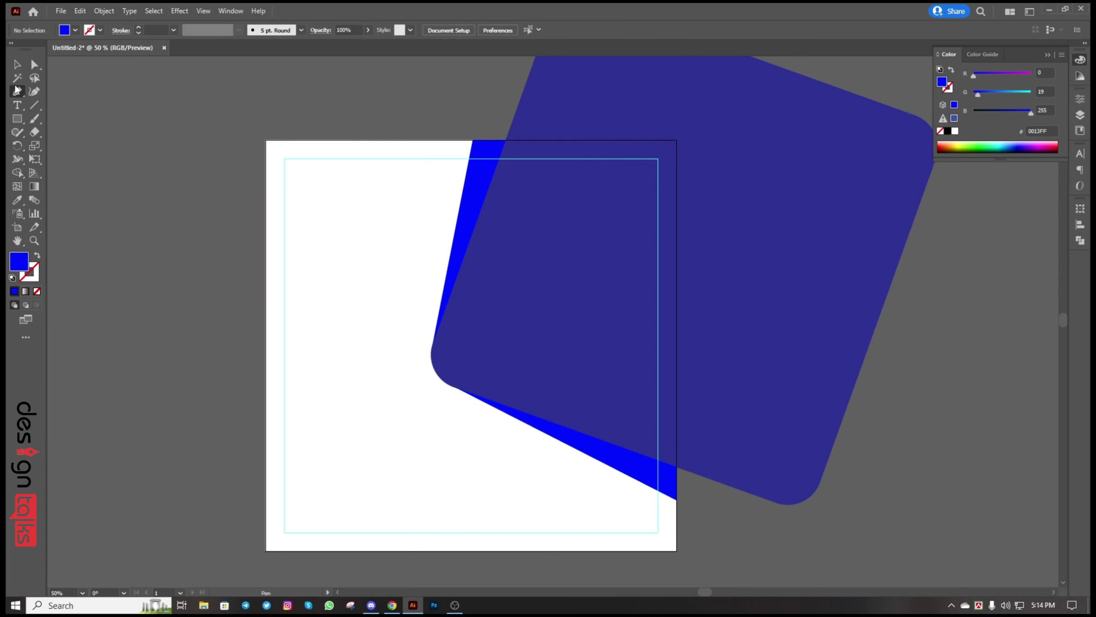
Select all the shapes and remove the tilted square's part outside the artboard with the Shape Builder tool
left_click(17, 65)
left_click_drag(186, 158, 526, 420)
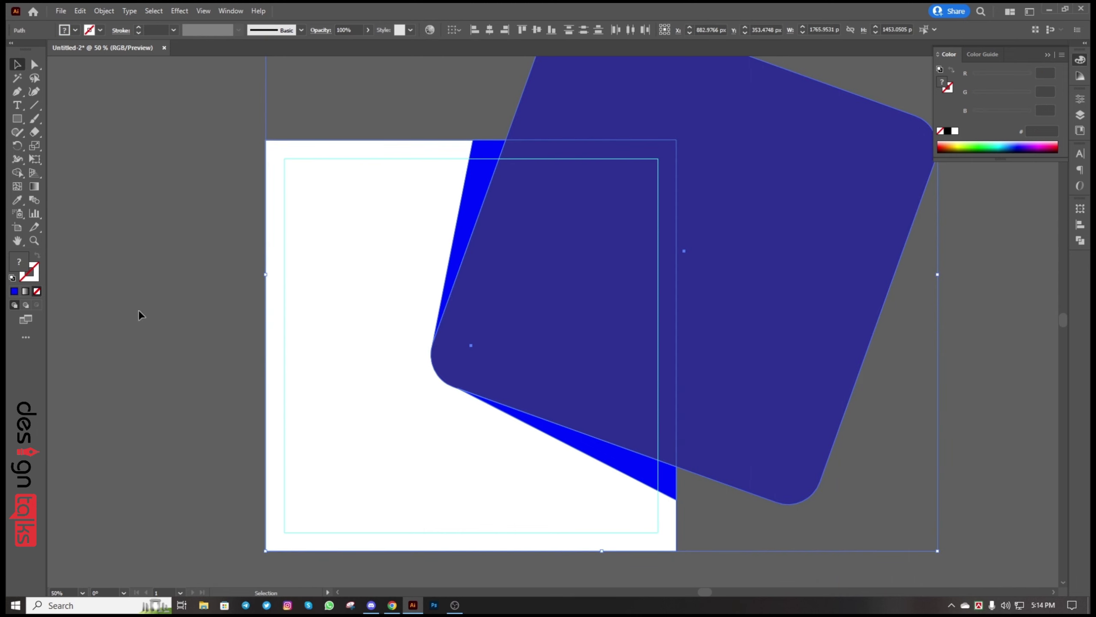
left_click(18, 173)
left_click(574, 115, "alt")
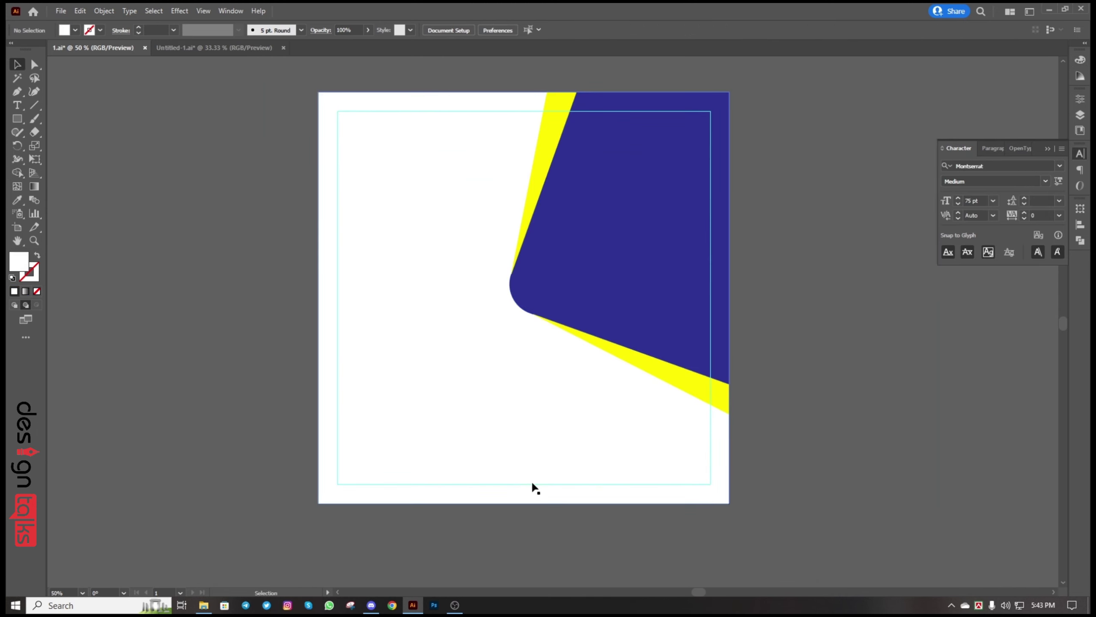
Place the house photo house-1867187_1920.jpg from the Real Estate Image folder beside the artboard and embed it
left_click(204, 604)
scroll(489, 374, "down", 1)
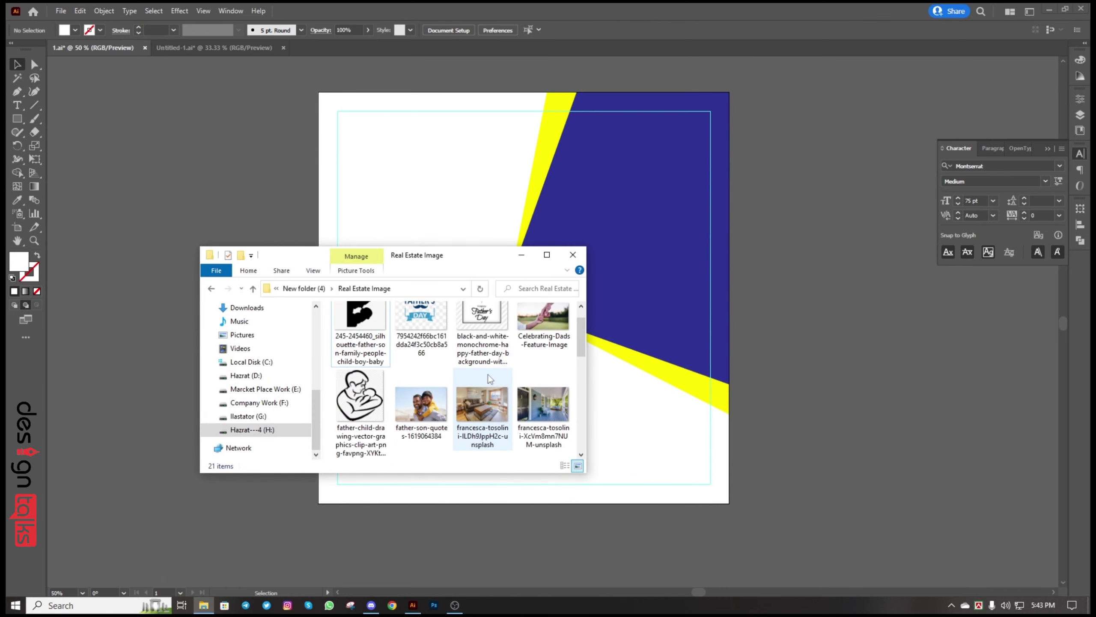
scroll(488, 375, "down", 1)
left_click_drag(421, 402, 789, 268)
left_click(572, 255)
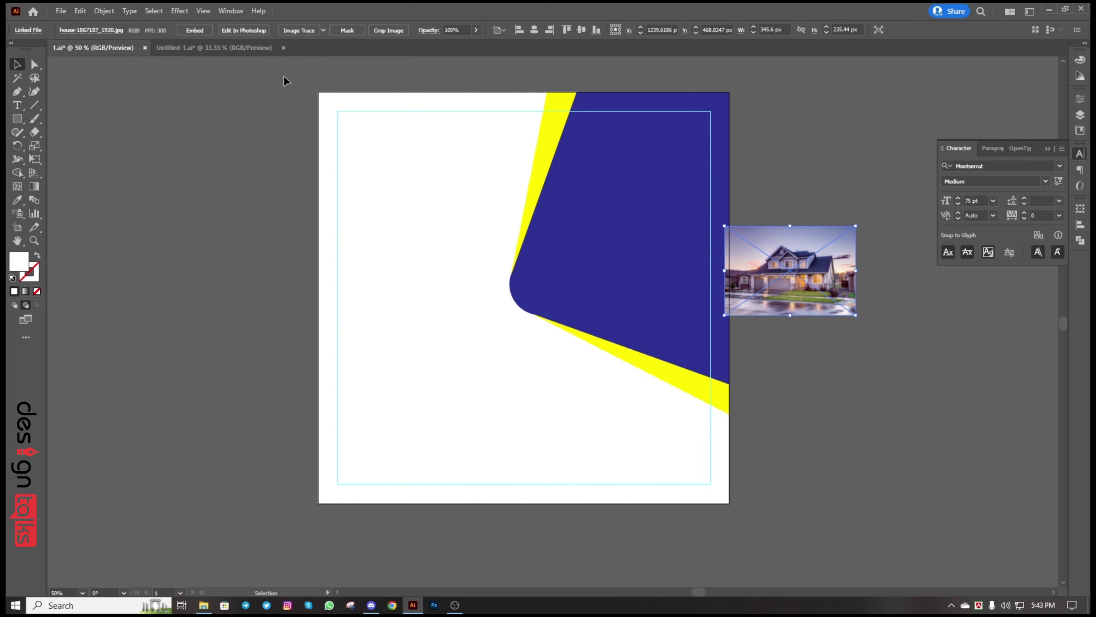
left_click(196, 30)
Enlarge the house photo to about 1229 × 838 px, position it over the dark blue shape and send it to the back
left_click_drag(859, 273, 1023, 270)
left_click_drag(915, 312, 772, 349)
left_click_drag(783, 338, 638, 302)
right_click(658, 284)
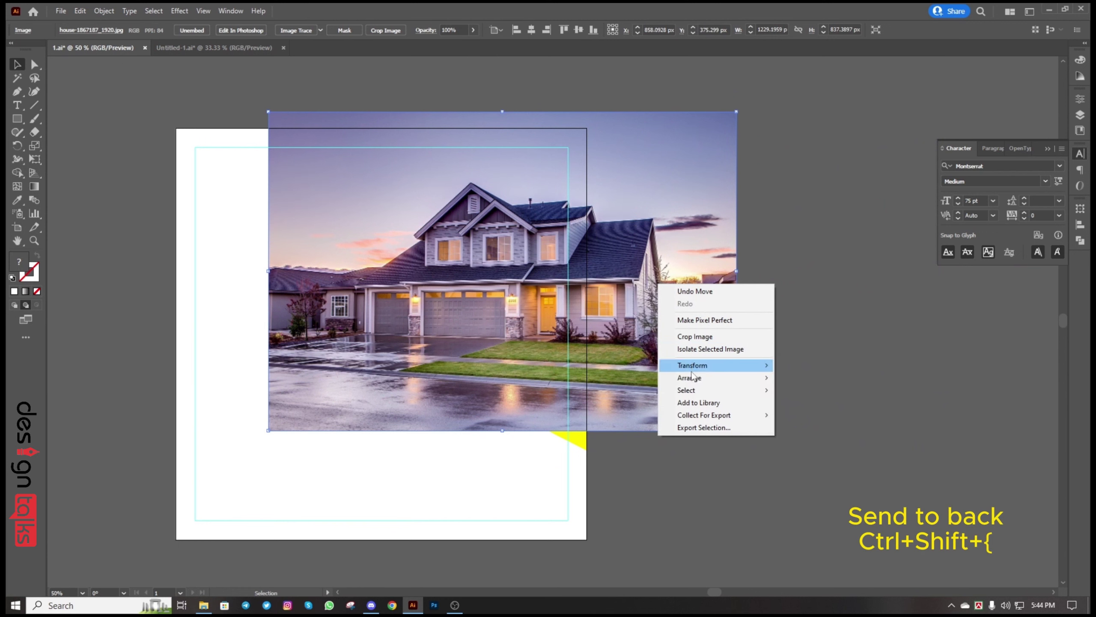
mouse_move(699, 377)
left_click(810, 414)
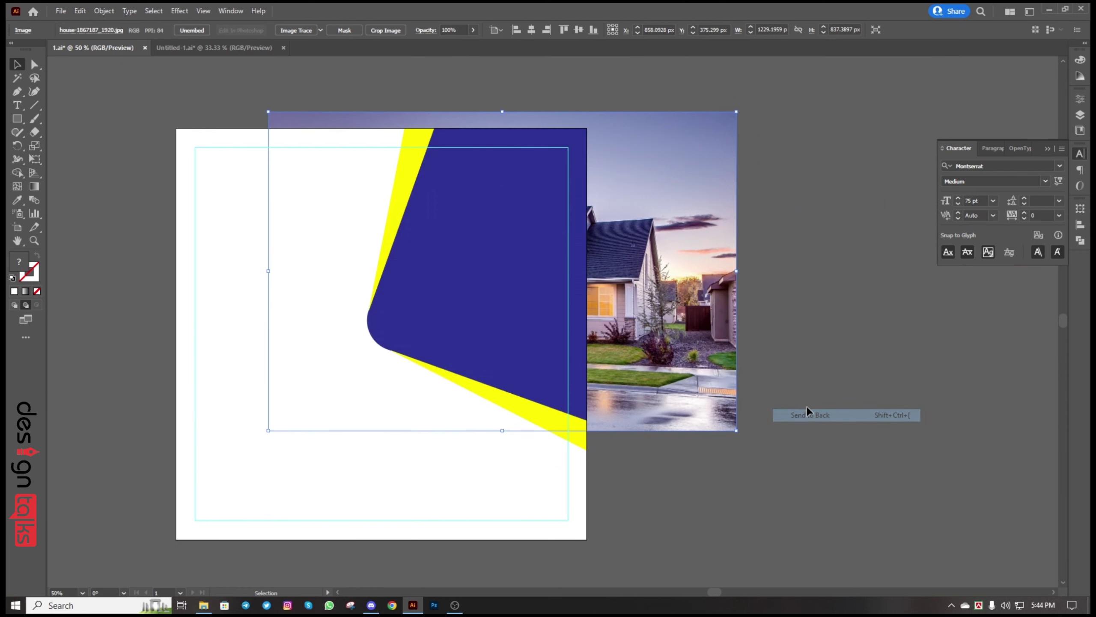
Ungroup the dark blue shape and its two yellow wedges
left_click(551, 229, "shift")
right_click(549, 227)
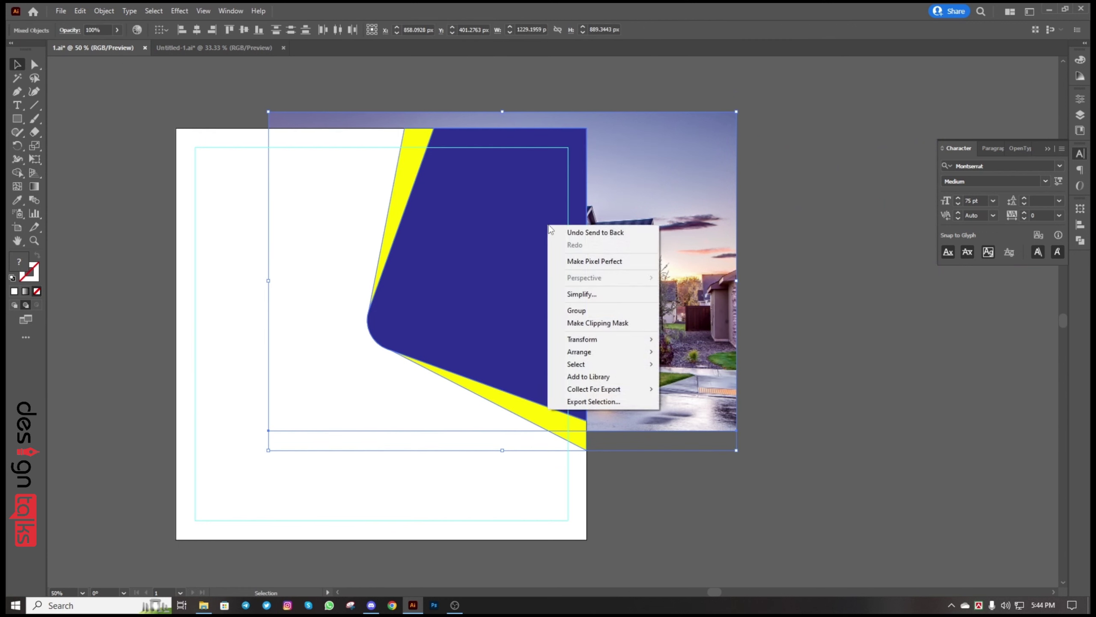
left_click(593, 312)
right_click(506, 239)
left_click(544, 333)
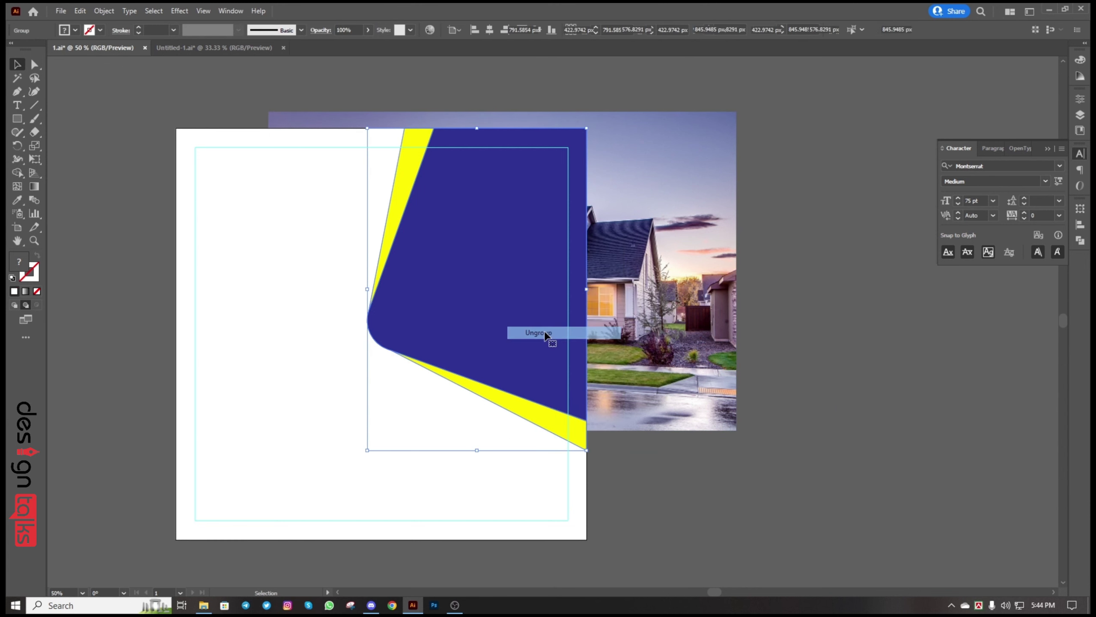
Clip the house photo to the dark blue shape with a clipping mask and deselect it
right_click(538, 289)
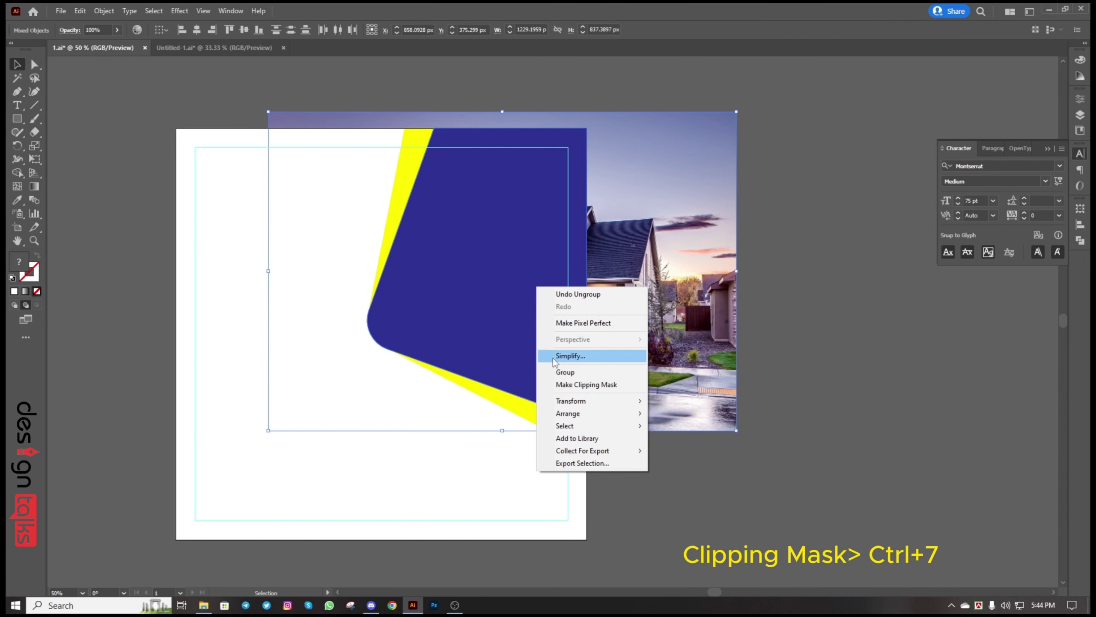
left_click(557, 383)
left_click(758, 267)
left_click_drag(758, 267, 828, 202)
Draw a square about 85 × 85 px beside the artboard and fill it with the dark blue sampled from the house roof
left_click(17, 118)
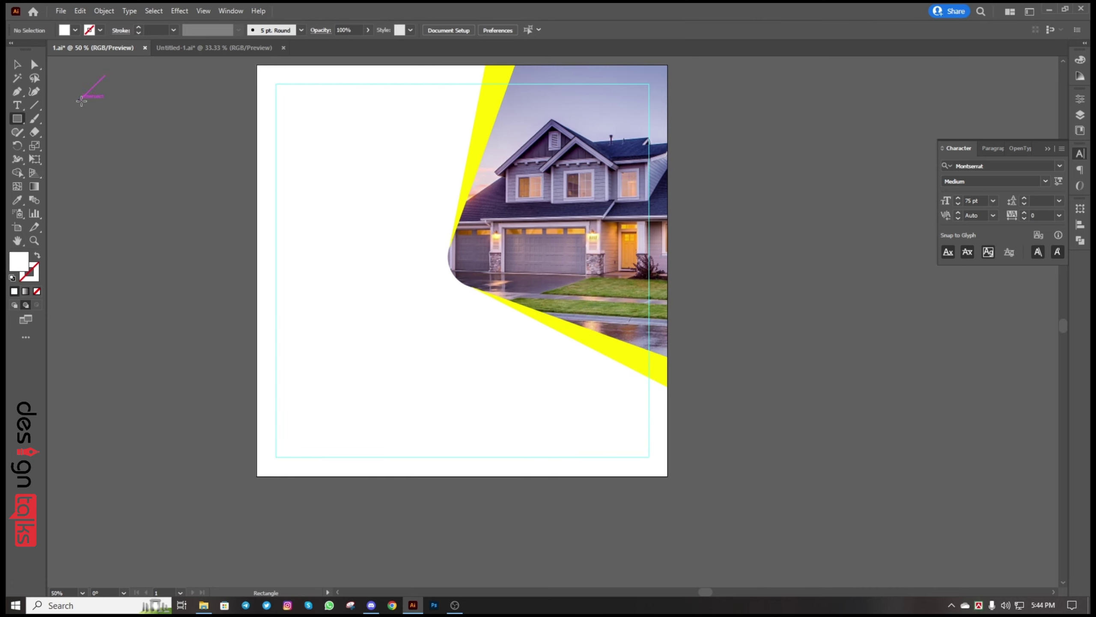
left_click_drag(79, 100, 113, 133)
left_click(17, 199)
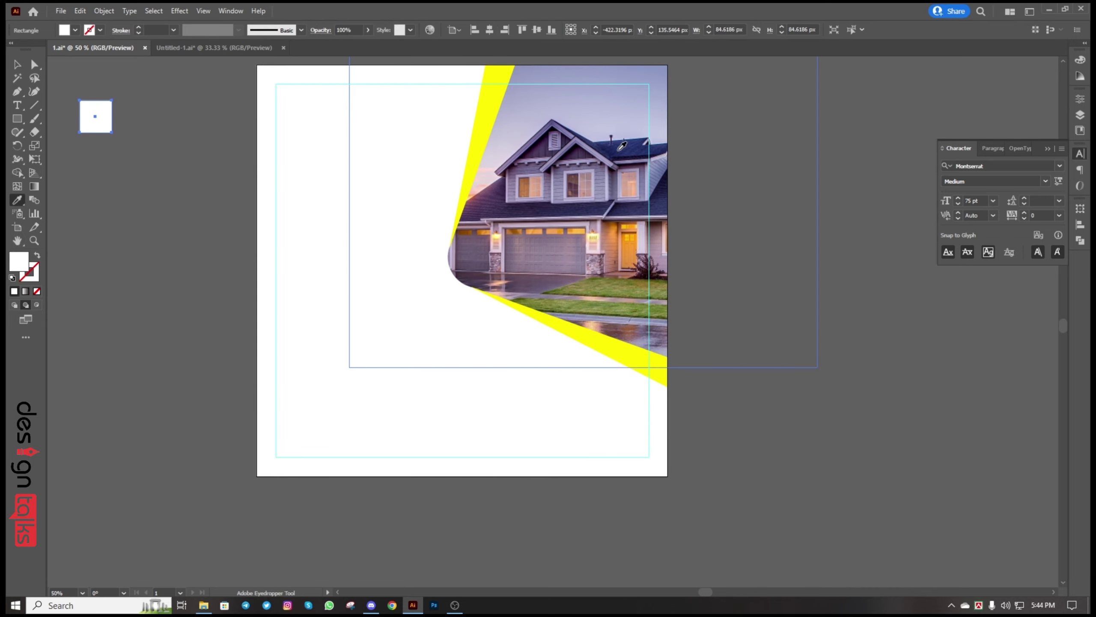
left_click(629, 145)
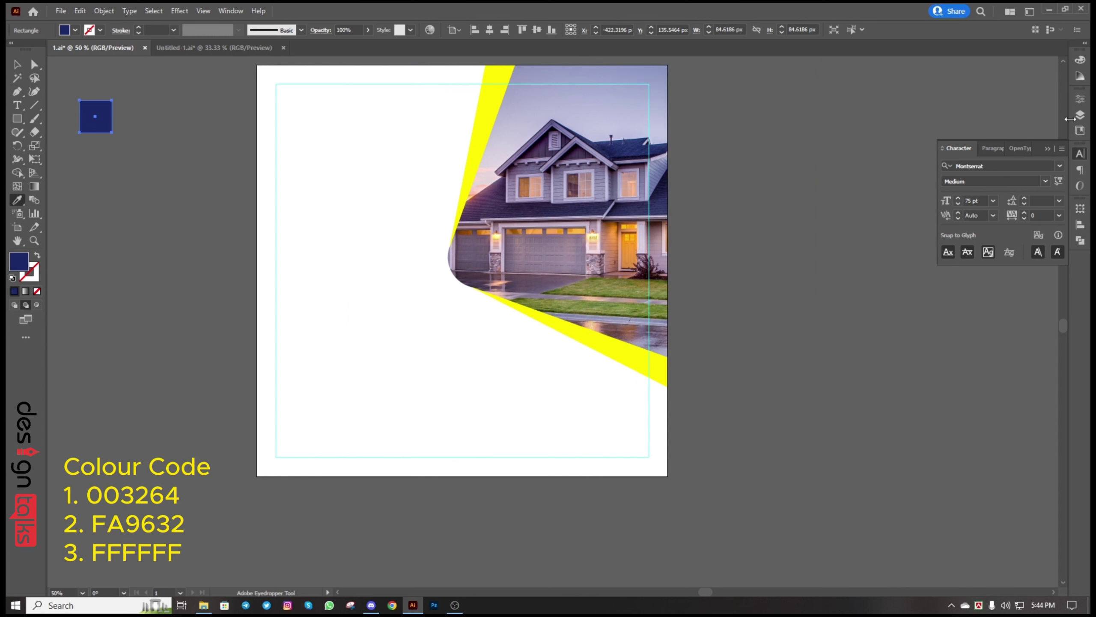
Set the small square's fill colour to hex 003264
left_click(1080, 64)
left_click(1054, 127)
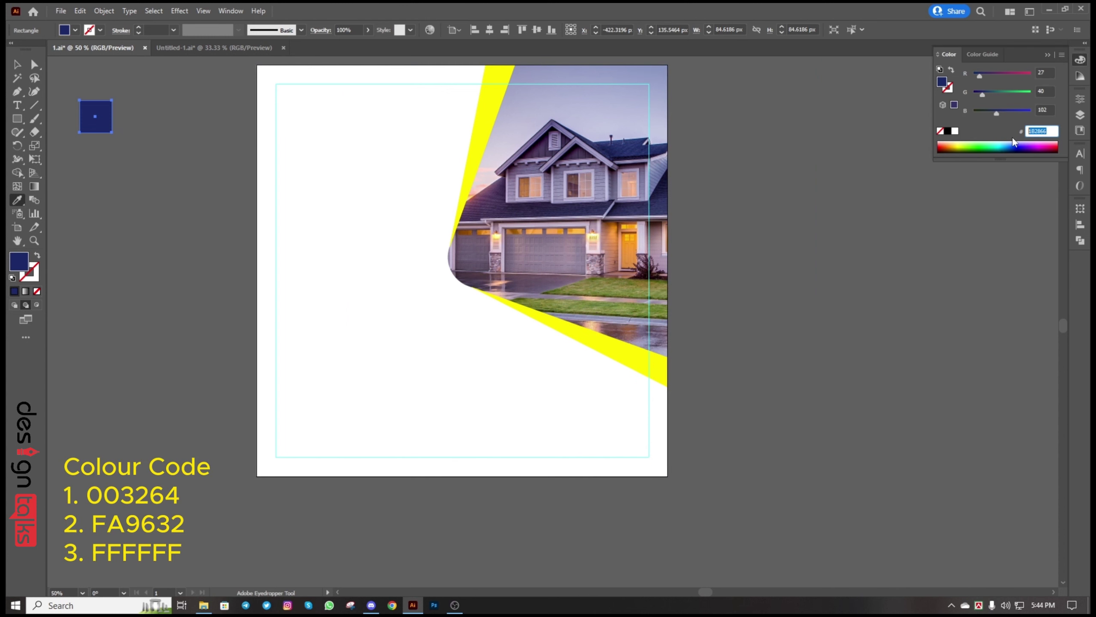
type("003264")
key("ctrl")
key("Return")
Duplicate the blue swatch square just below, fill the copy with the photo's door orange adjusted to FA9632, and deselect it
left_click_drag(103, 129, 104, 166)
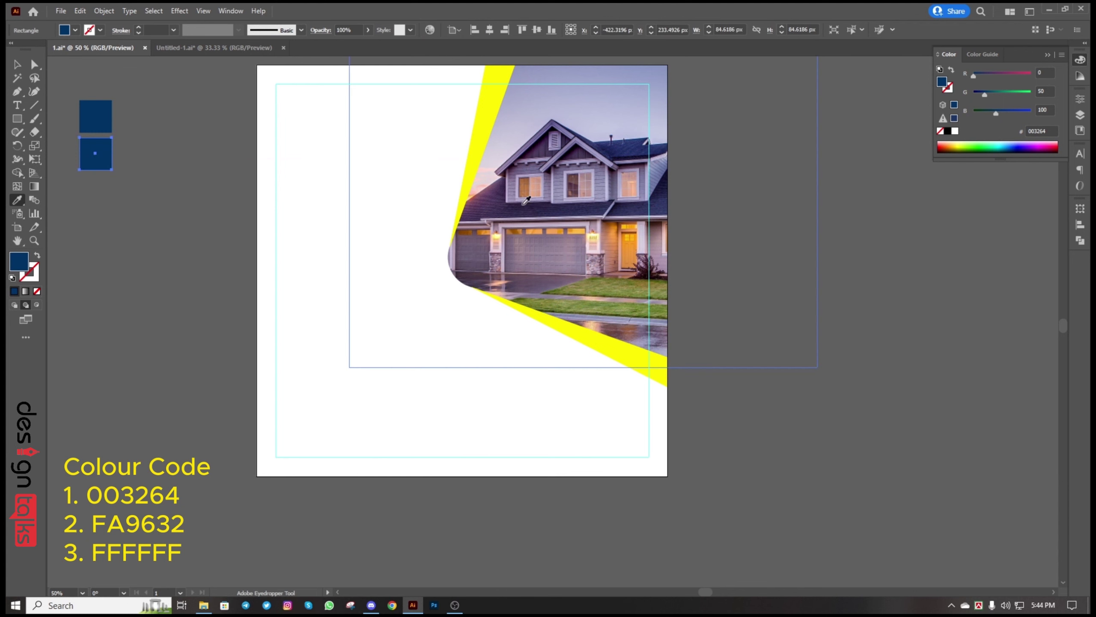
left_click(628, 247)
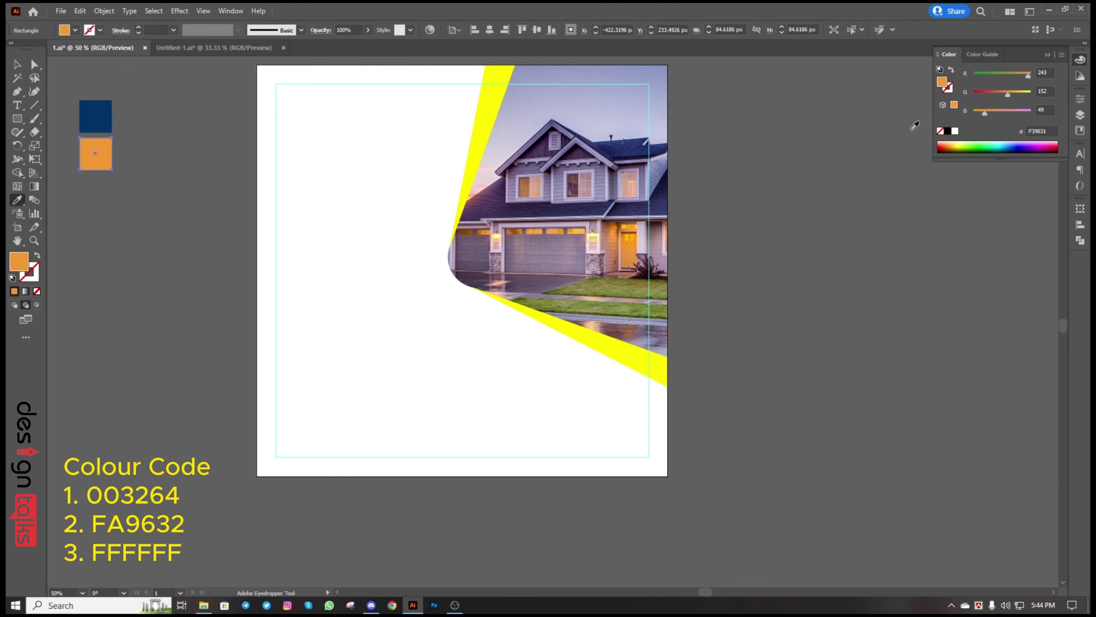
left_click(1048, 131)
left_click(107, 120)
key("ctrl+z")
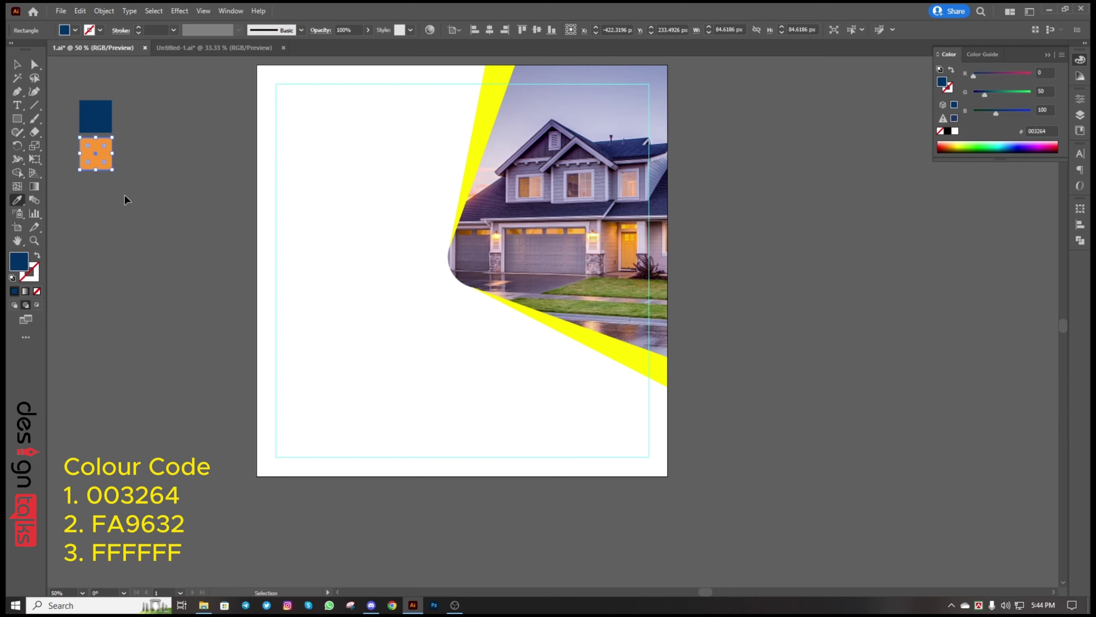
left_click(141, 172, "ctrl")
Fill the artboard background with the 003264 blue swatch and both yellow wedges with the FA9632 orange swatch
left_click(95, 119)
scroll(279, 264, "up", 1)
left_click(318, 211, "alt")
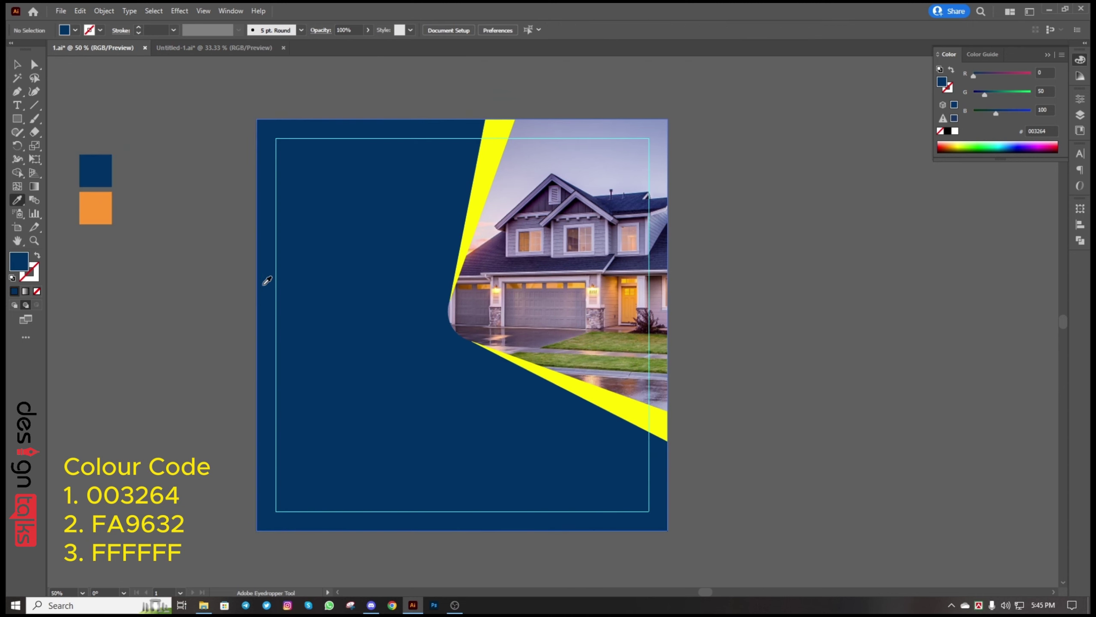
left_click(101, 193)
left_click(477, 207, "alt")
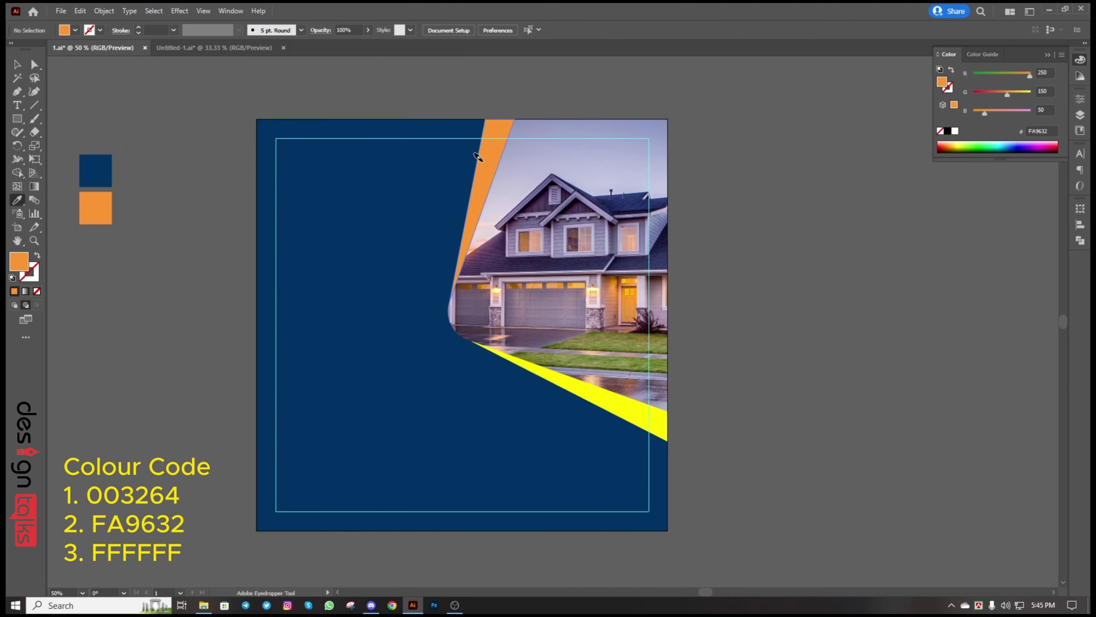
left_click(569, 379, "alt")
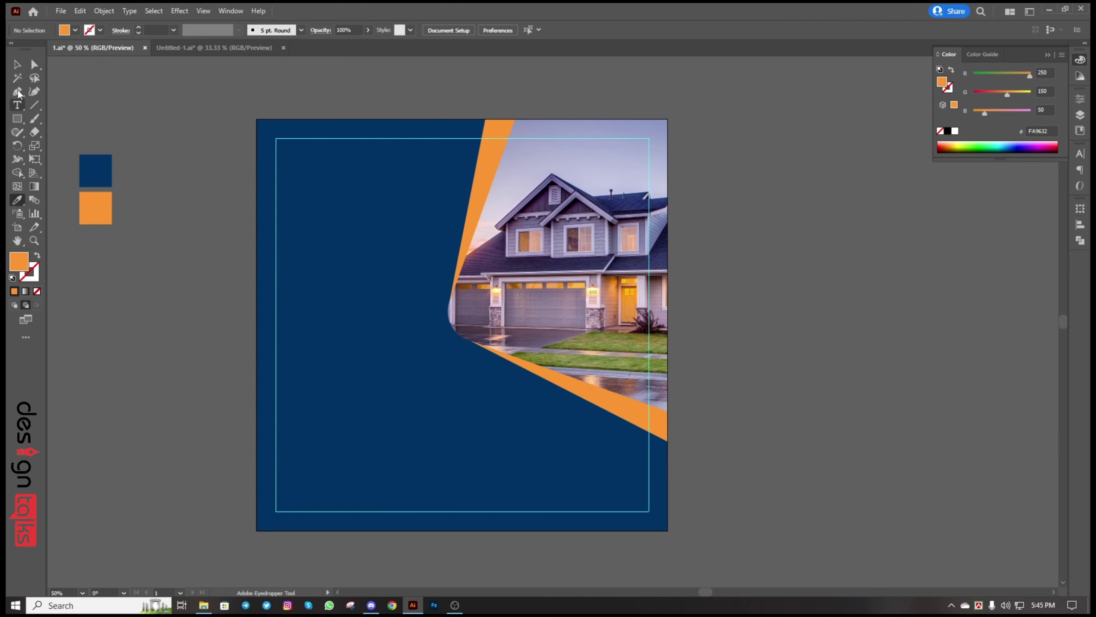
Add the three-line headline "PERFECT HOME FOR SALE" in Montserrat Medium at 75 pt beside the artboard, one line starting at each of PERFECT, HOME and FOR
left_click(17, 64)
left_click_drag(175, 132, 215, 117)
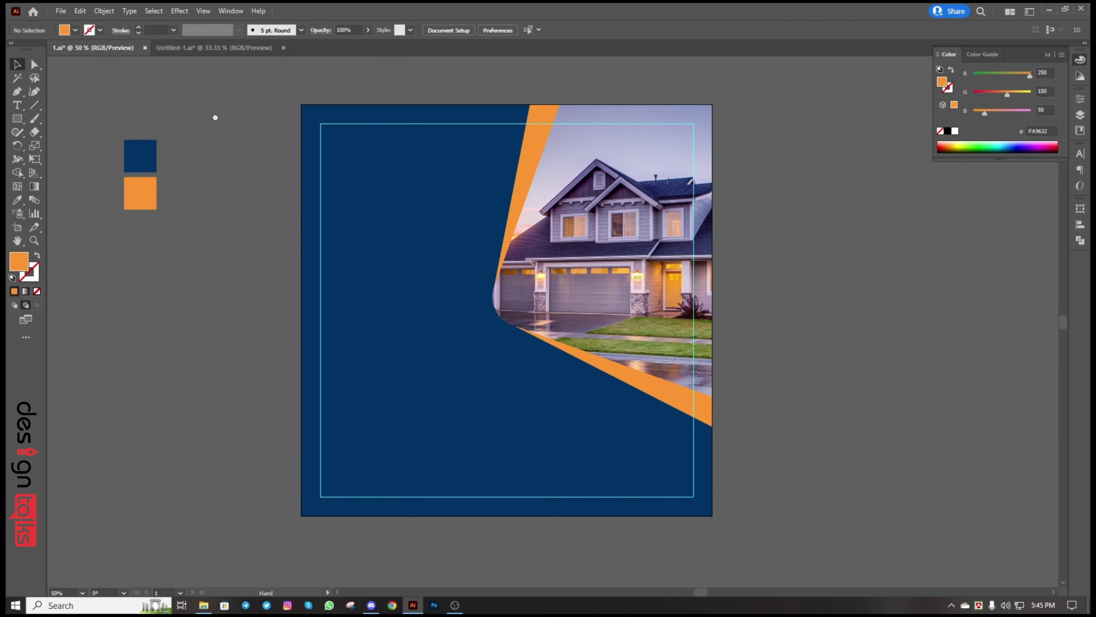
left_click(17, 105)
left_click(170, 354)
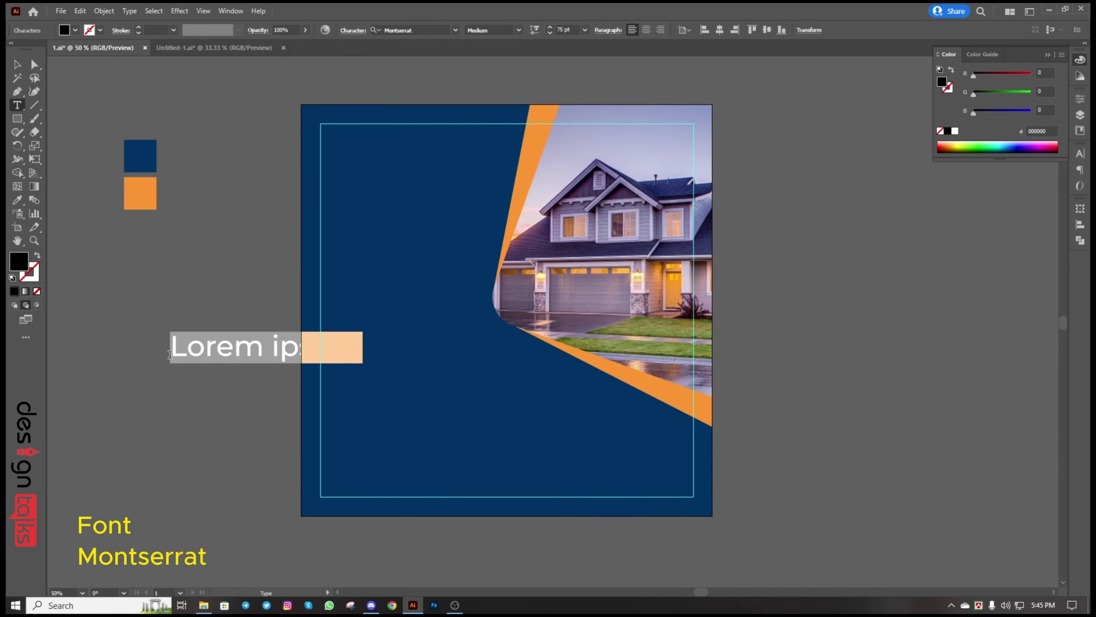
type("PER")
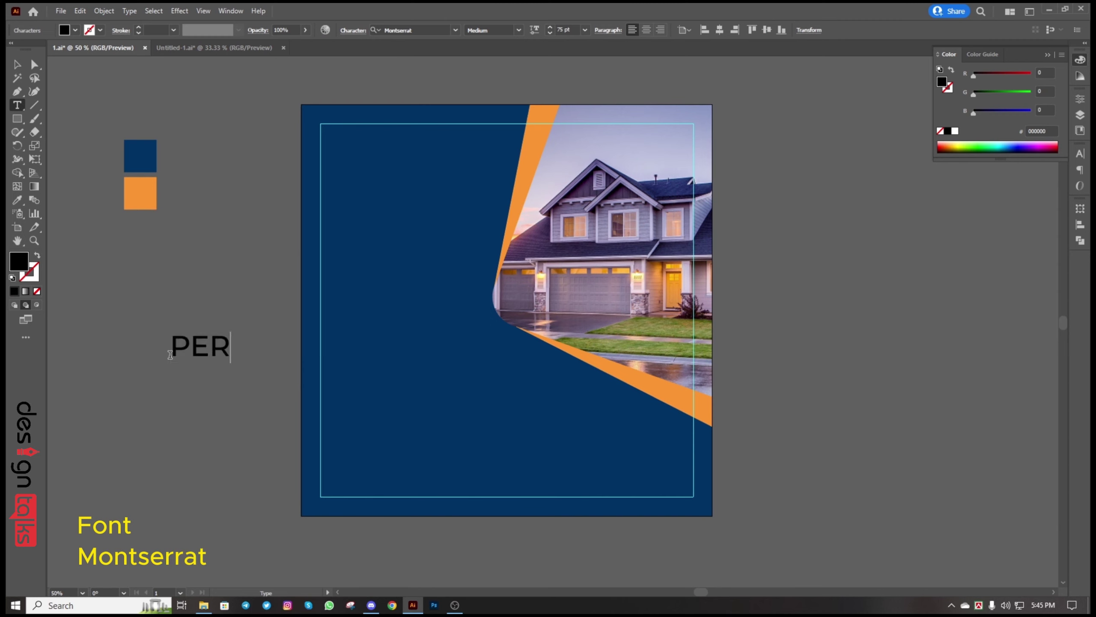
type("FEC")
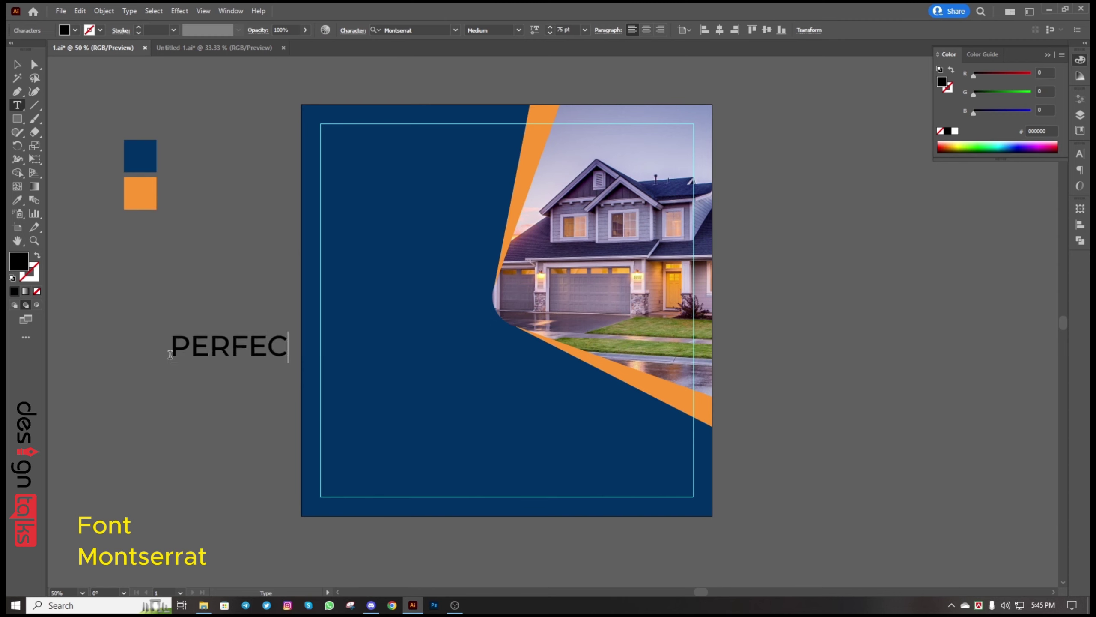
type("HOMNE")
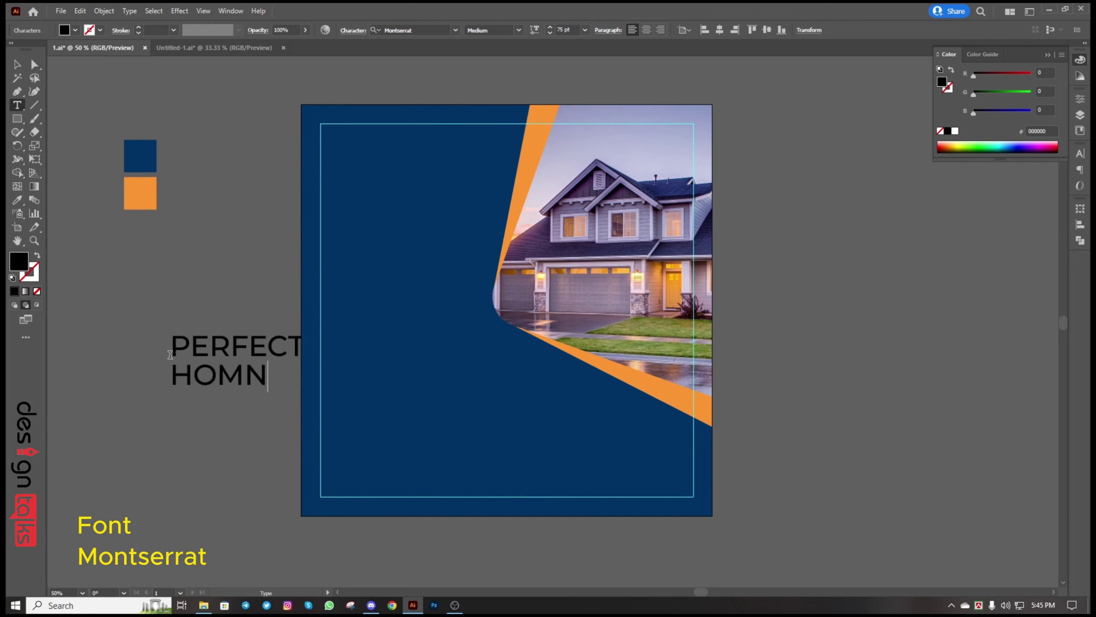
key("BackSpace")
key("BackSpace")
type("E ")
type("FOR S")
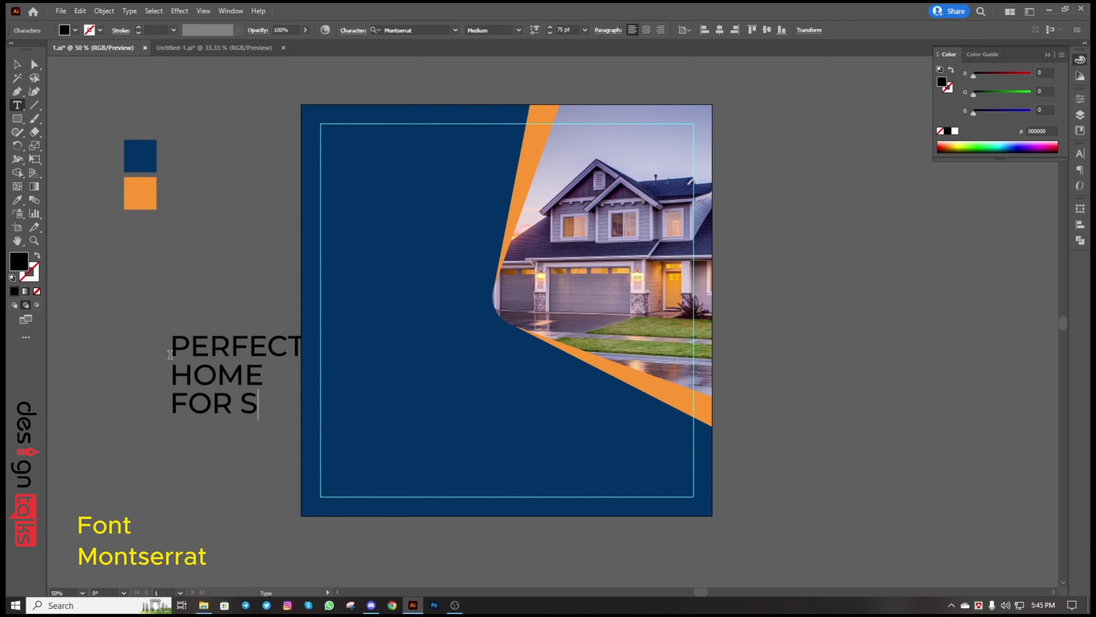
type("ALE")
Set the headline's word PERFECT to Montserrat Medium at 80 pt
left_click_drag(172, 365, 312, 427)
left_click_drag(173, 341, 359, 358)
left_click(1080, 154)
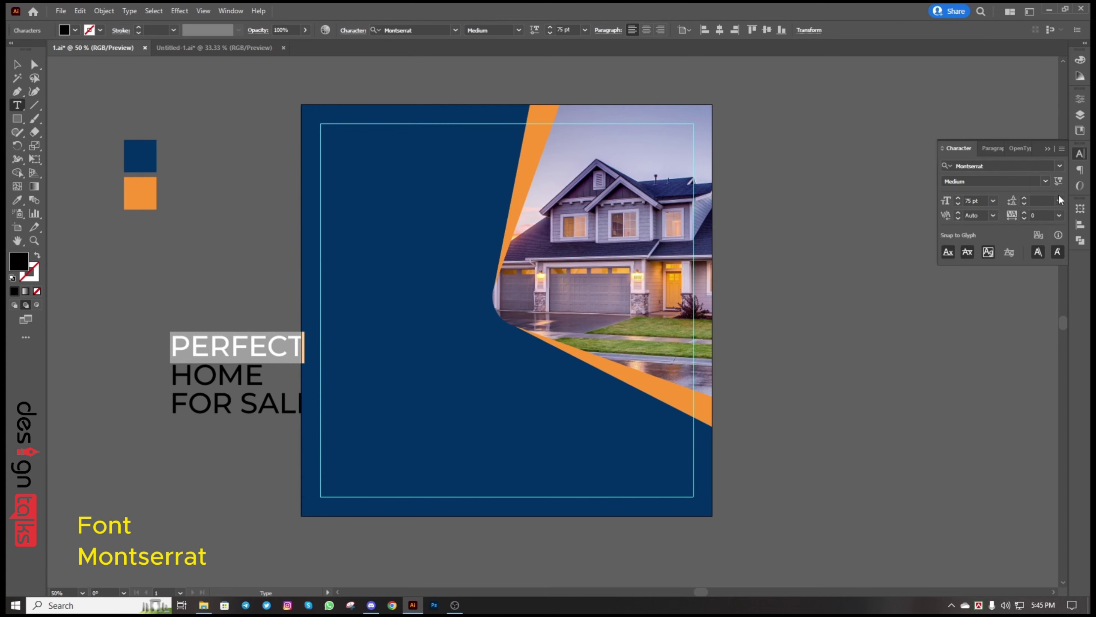
left_click(981, 199)
left_click(1060, 167)
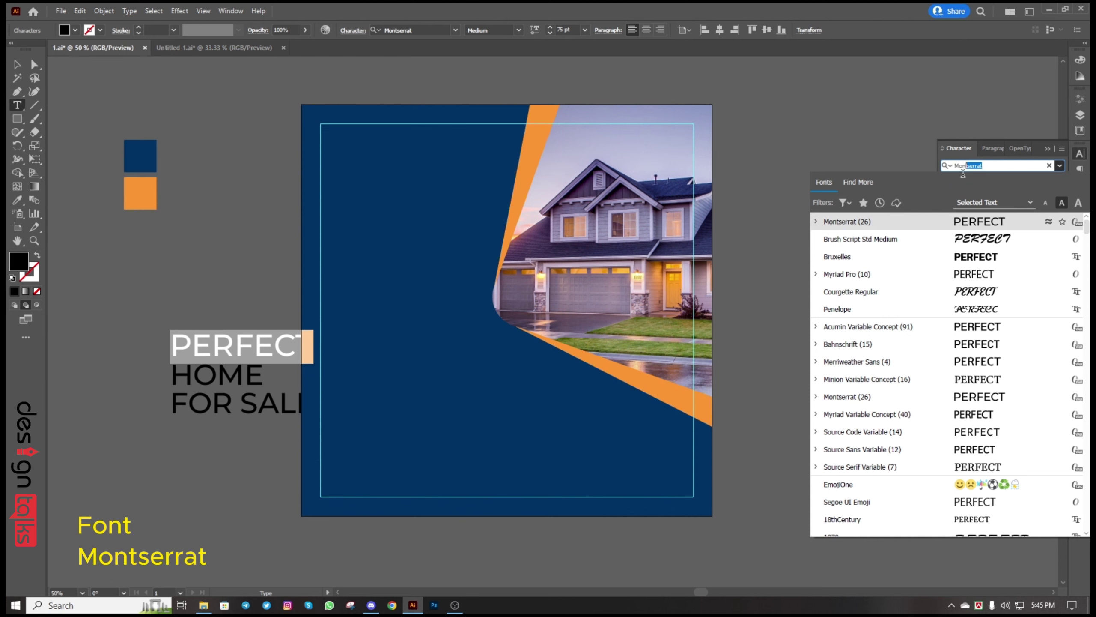
type("Mon")
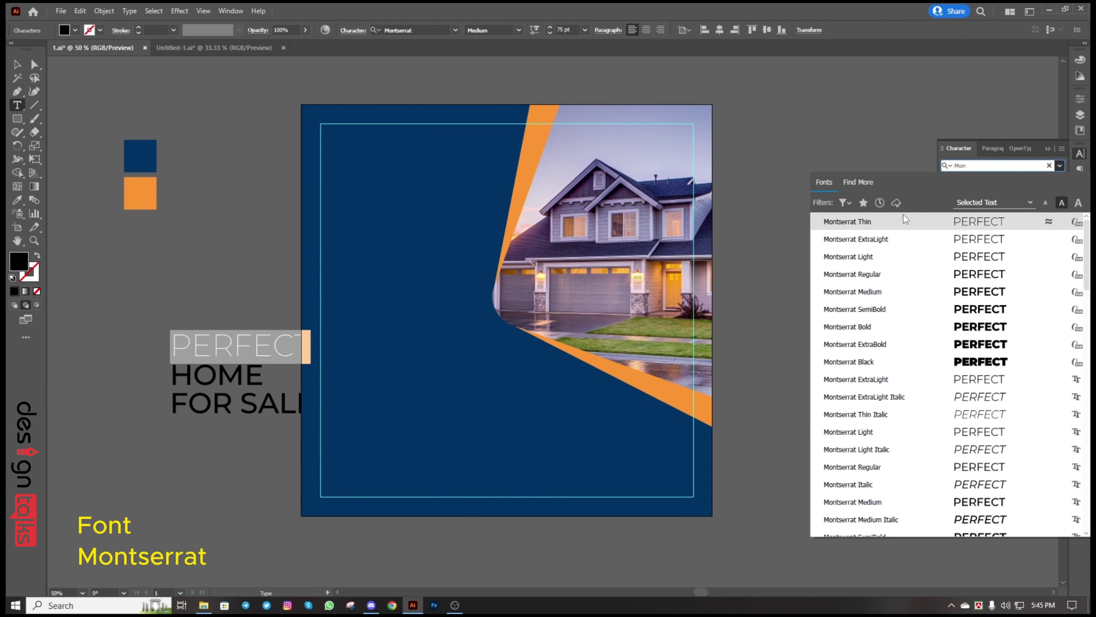
left_click(879, 291)
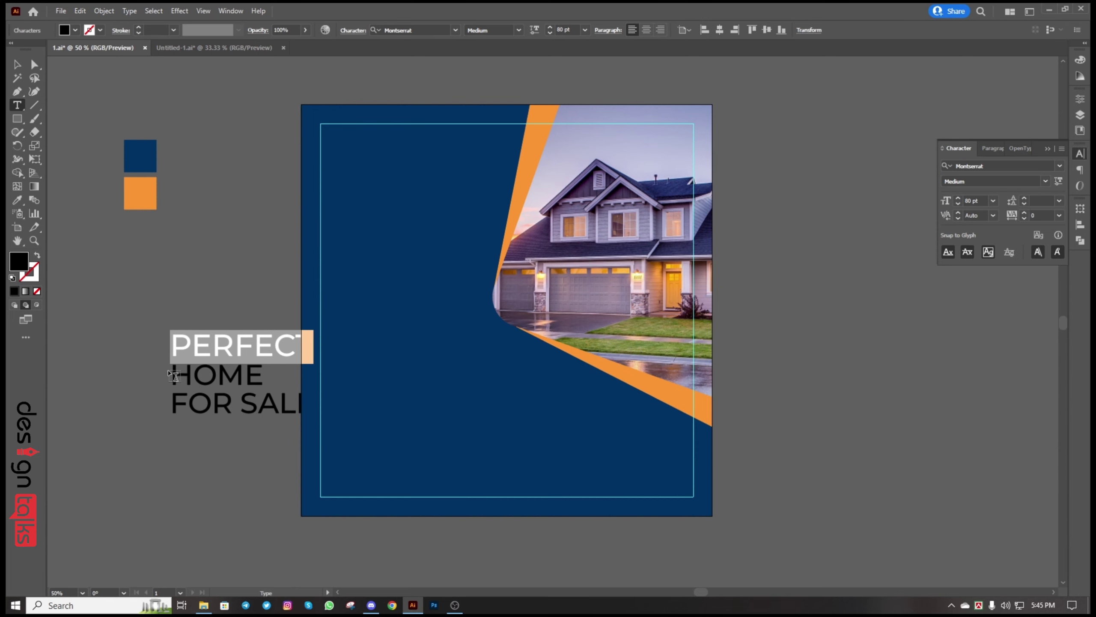
Set the headline's word HOME to Montserrat Bold at 80 pt
left_click_drag(174, 375, 314, 406)
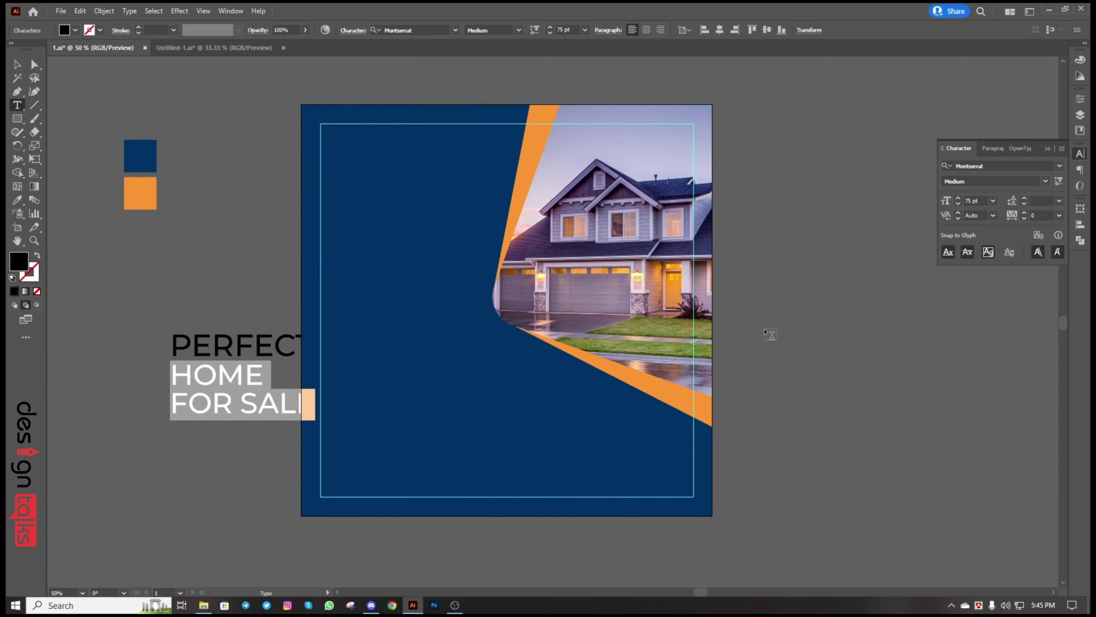
double_click(177, 376)
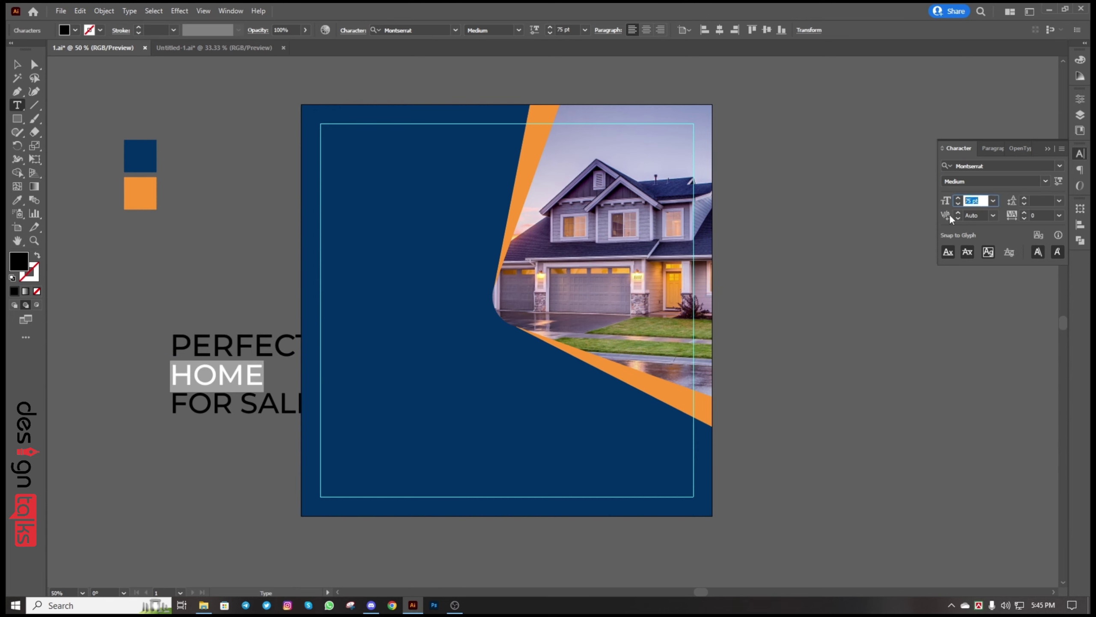
type("80")
left_click(1045, 182)
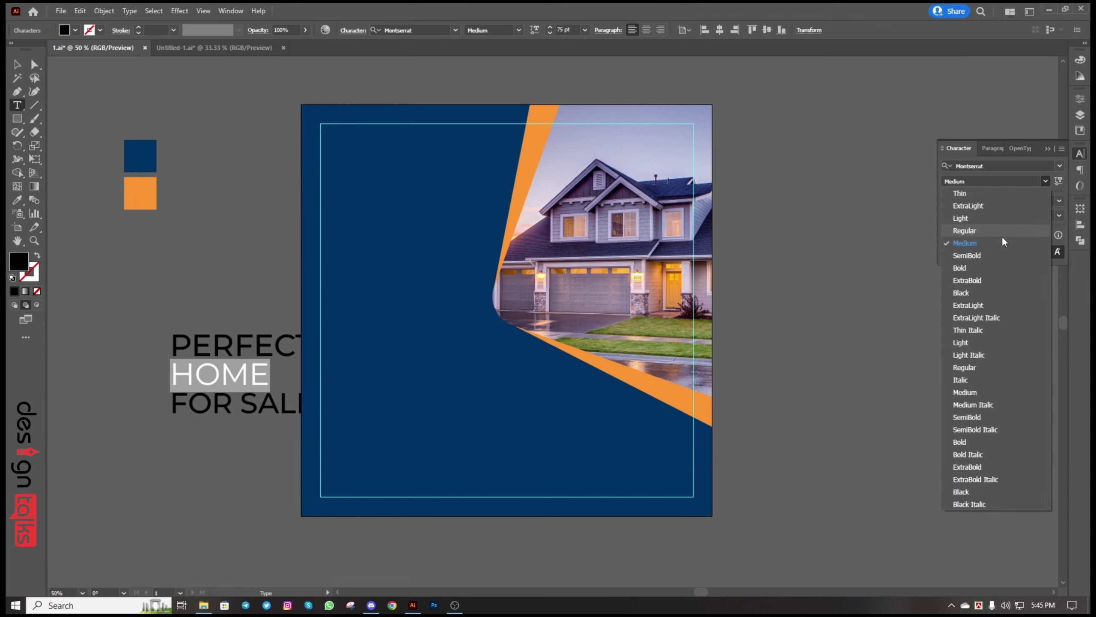
left_click(980, 264)
Make the headline's FOR SALE line Montserrat Bold at 75 pt
left_click_drag(176, 394, 394, 391)
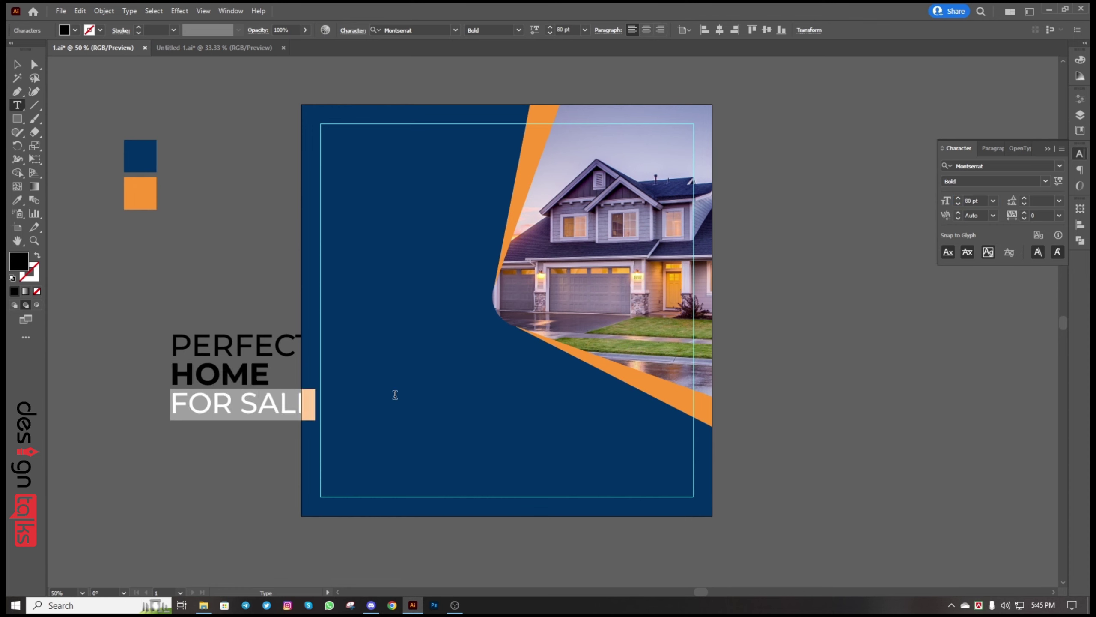
left_click(1045, 181)
left_click(980, 263)
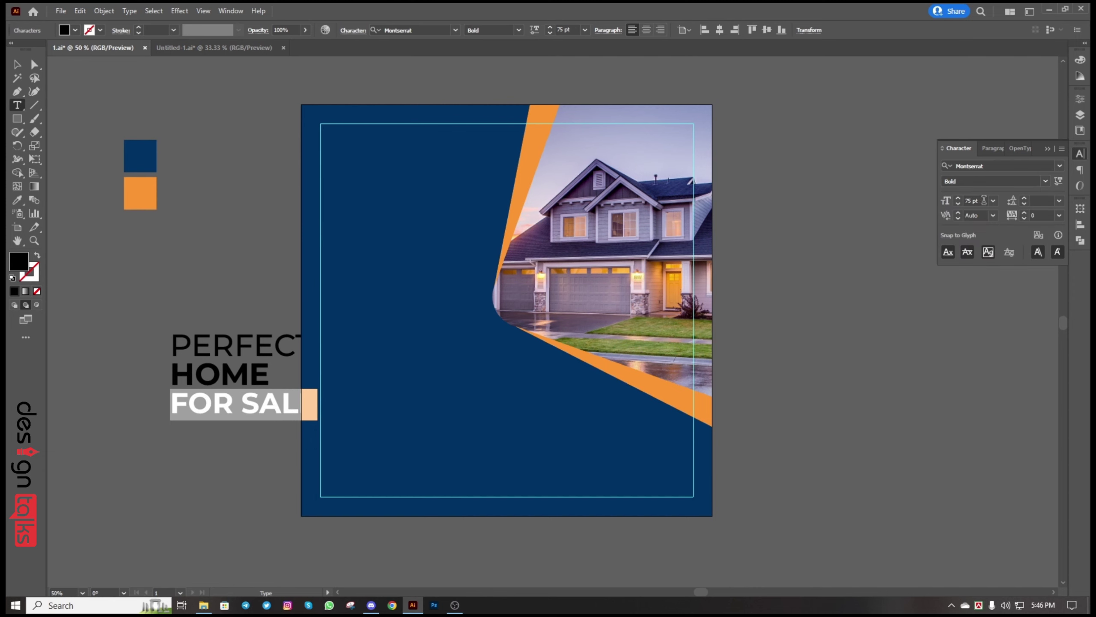
left_click_drag(981, 201, 937, 208)
type("75")
Set the leading of the whole three-line headline to 75 pt
left_click(17, 64)
left_click(162, 355)
left_click(173, 357)
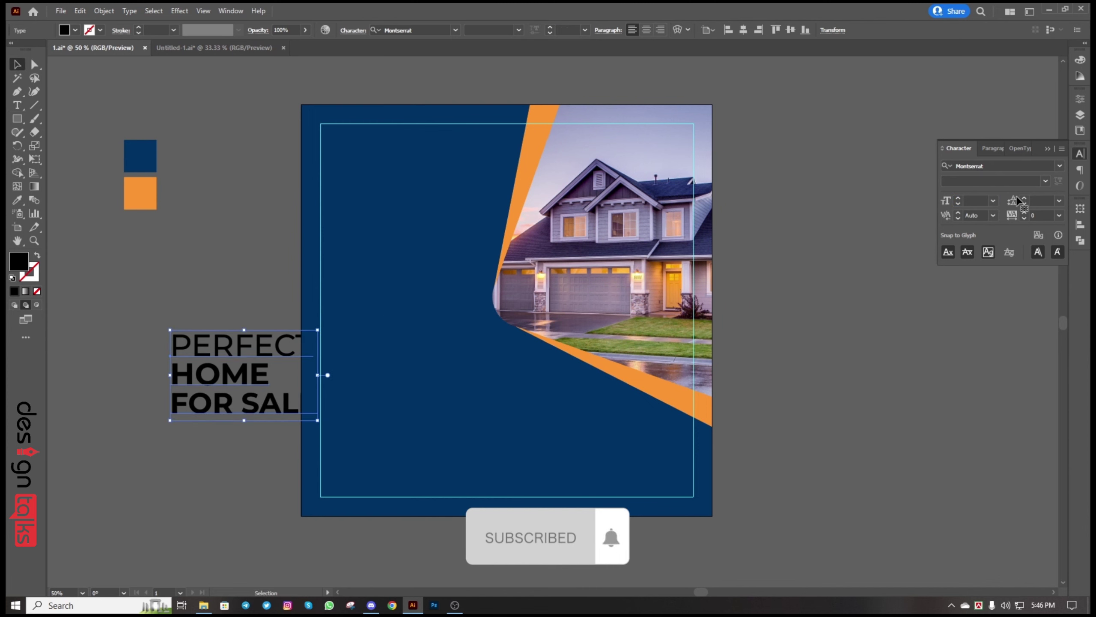
left_click(1048, 200)
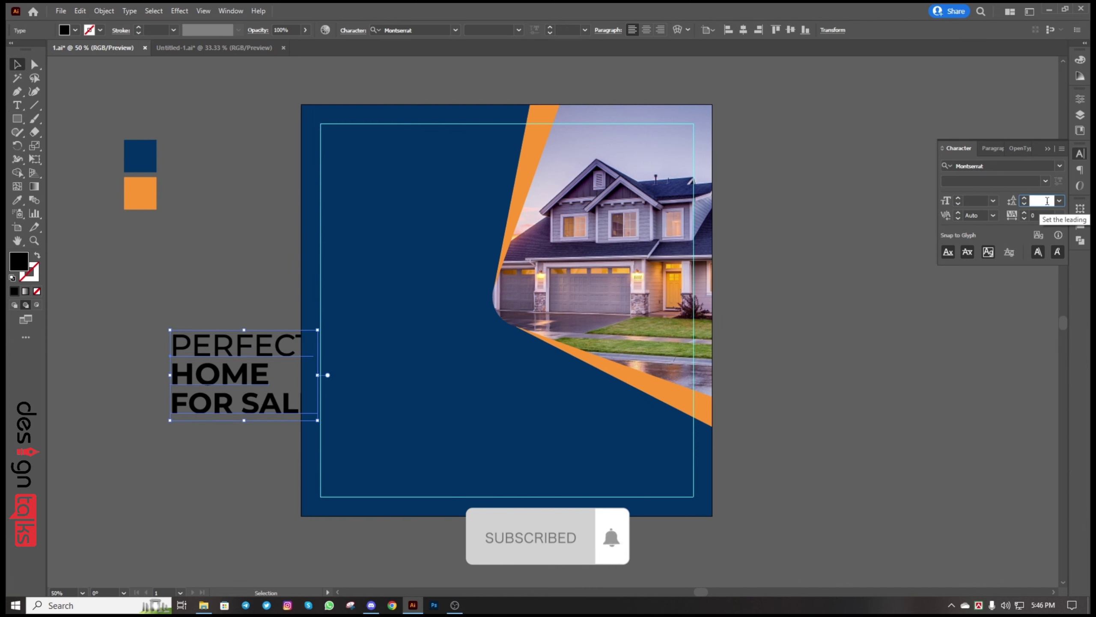
left_click(909, 343)
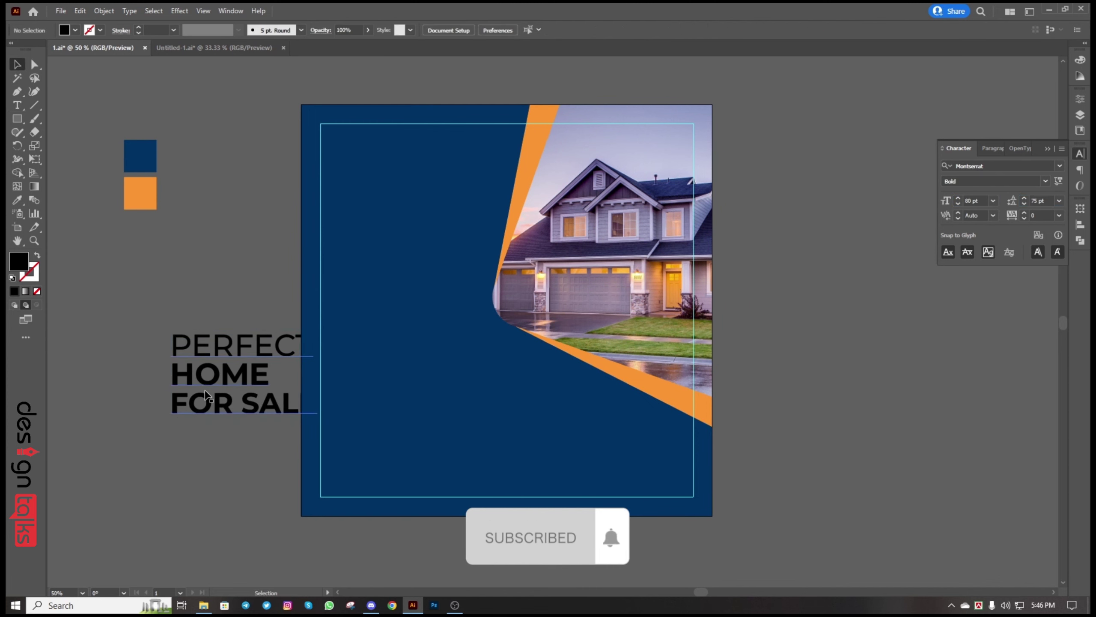
Move the headline onto the artboard against the left margin guide, bring it to the front and fill it with white
left_click_drag(206, 384, 351, 290)
key("ctrl+shift+]")
left_click(75, 30)
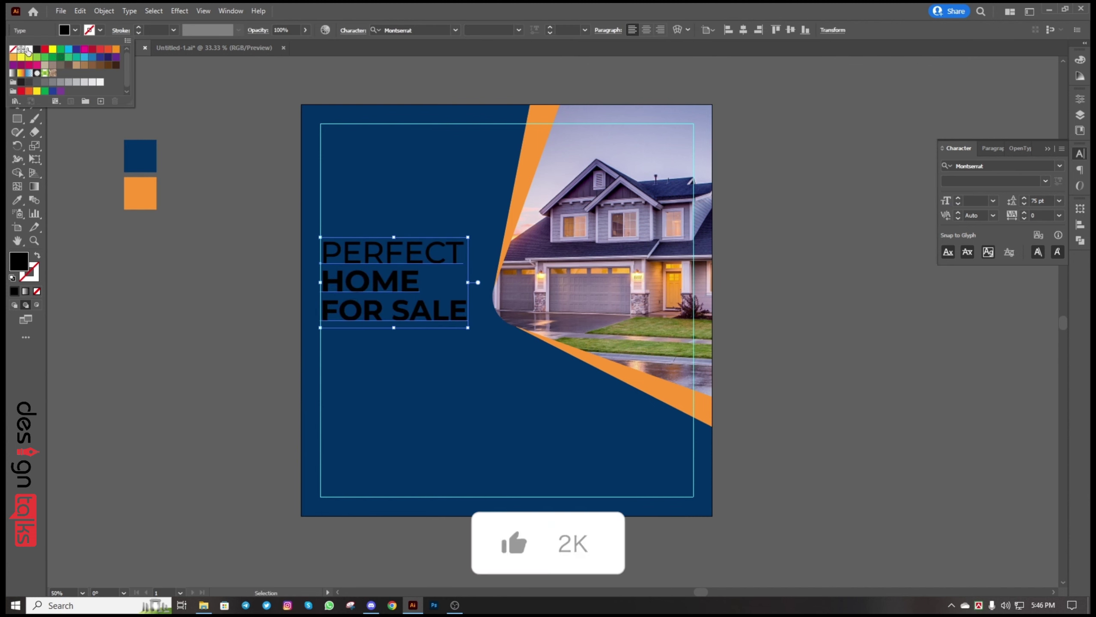
left_click(29, 49)
left_click(159, 330)
Duplicate the orange swatch square just below and fill the copy with the headline's white
left_click_drag(146, 206, 146, 248)
left_click(17, 202)
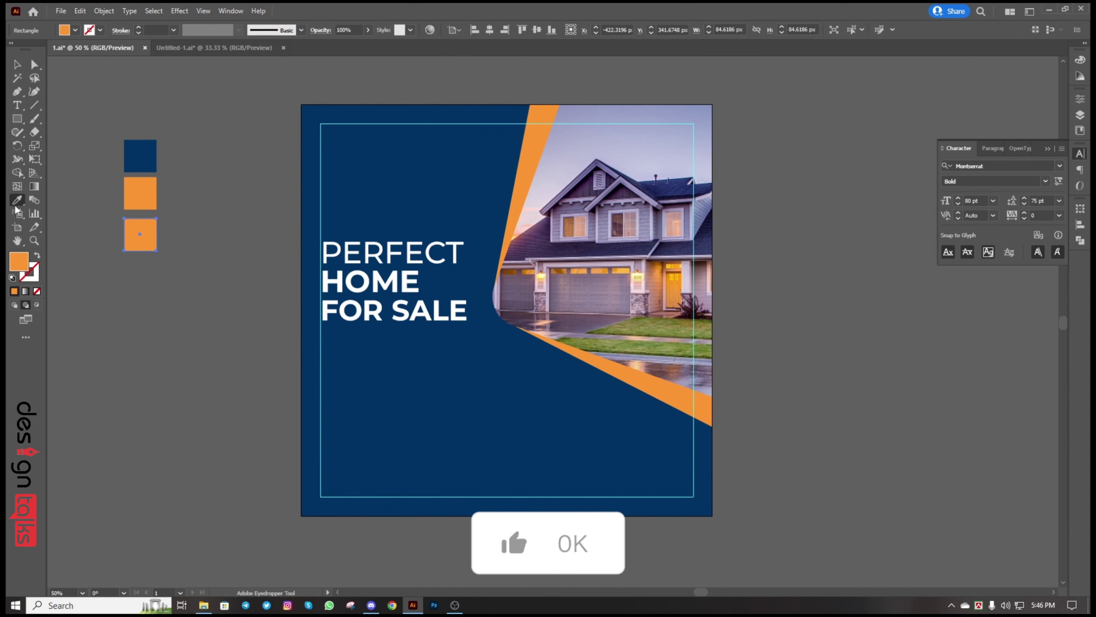
left_click(415, 305)
left_click(164, 291, "ctrl")
left_click(17, 65)
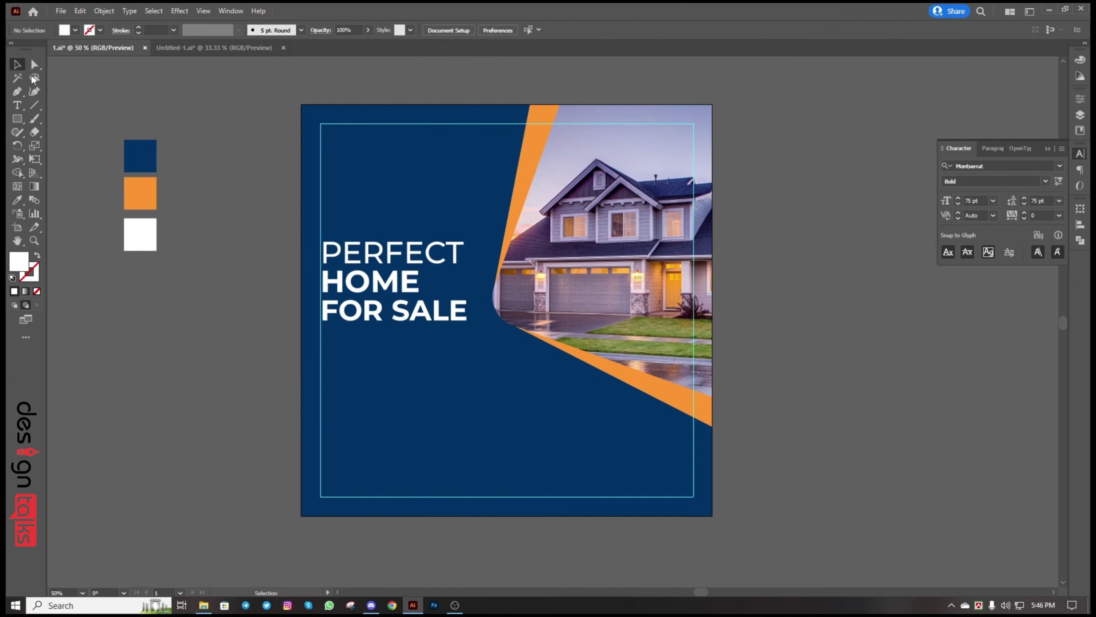
Enlarge the headline proportionally and move it up along the left margin guide
left_click(410, 286)
left_click_drag(468, 237, 458, 199)
left_click(223, 315)
Set the font size of the word HOME to 90 pt and raise it stepwise to 95 pt
left_click(17, 105)
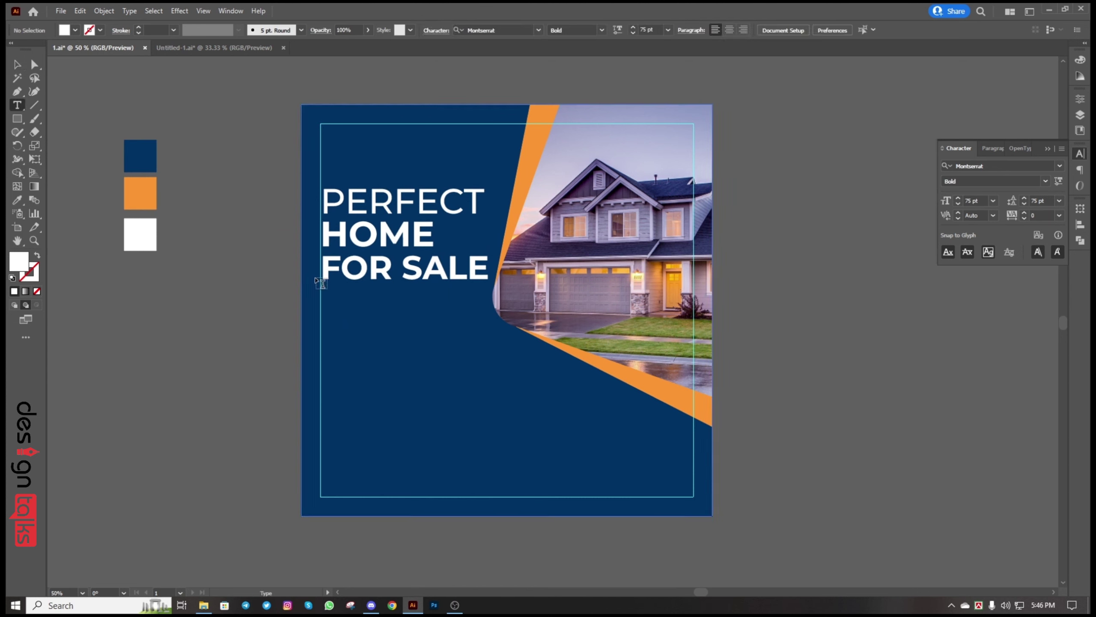
left_click(331, 236)
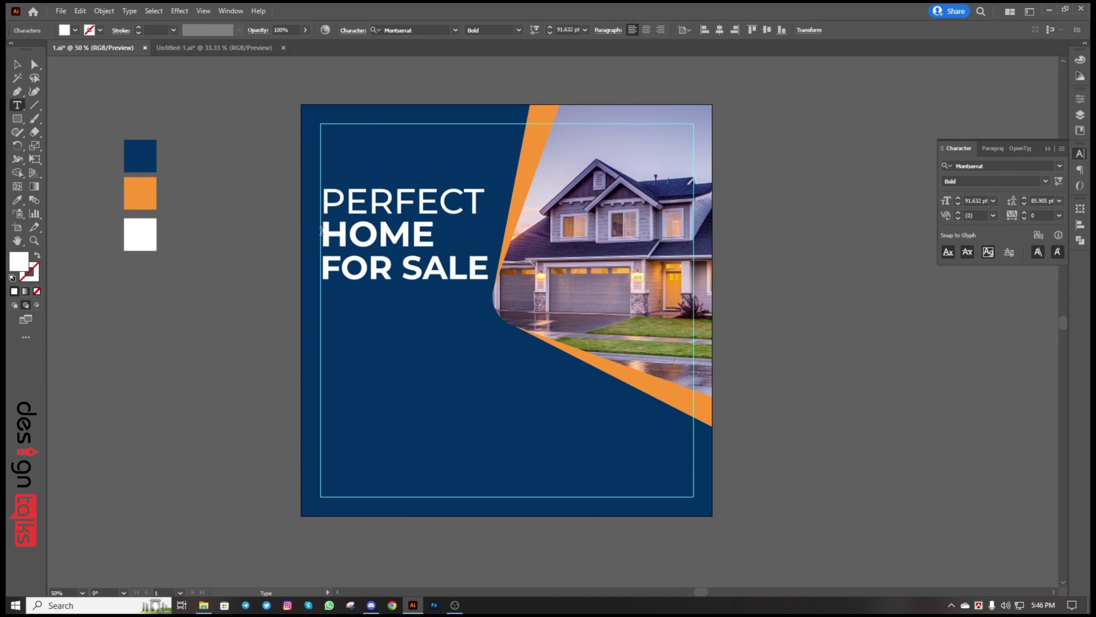
left_click_drag(322, 231, 466, 230)
left_click(978, 199)
type("90")
key("Return")
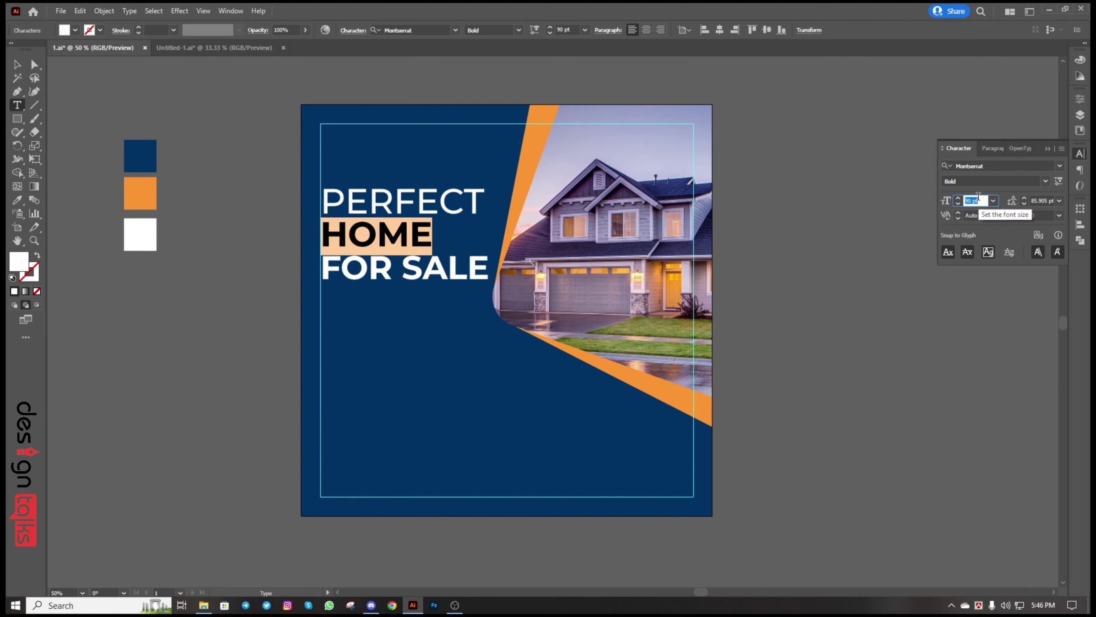
key("Up")
key("Up")
key("Up")
key("Up")
key("Up")
left_click(349, 203)
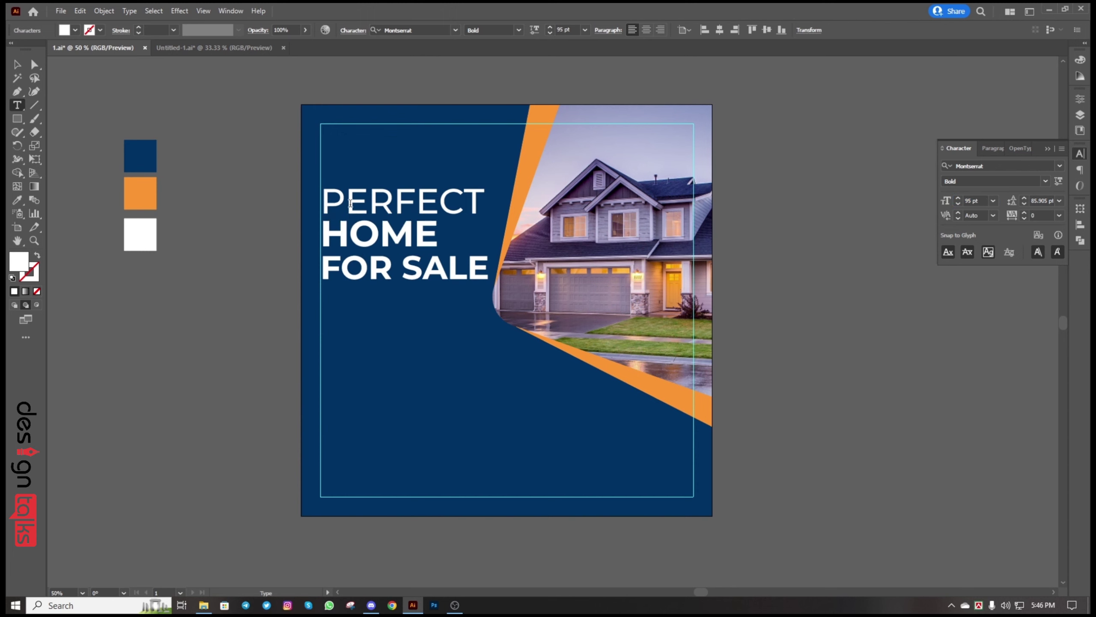
Set the font size of PERFECT to 90 pt and of the FOR SALE line to 85 pt
double_click(350, 203)
left_click(978, 201)
type("90")
key("Return")
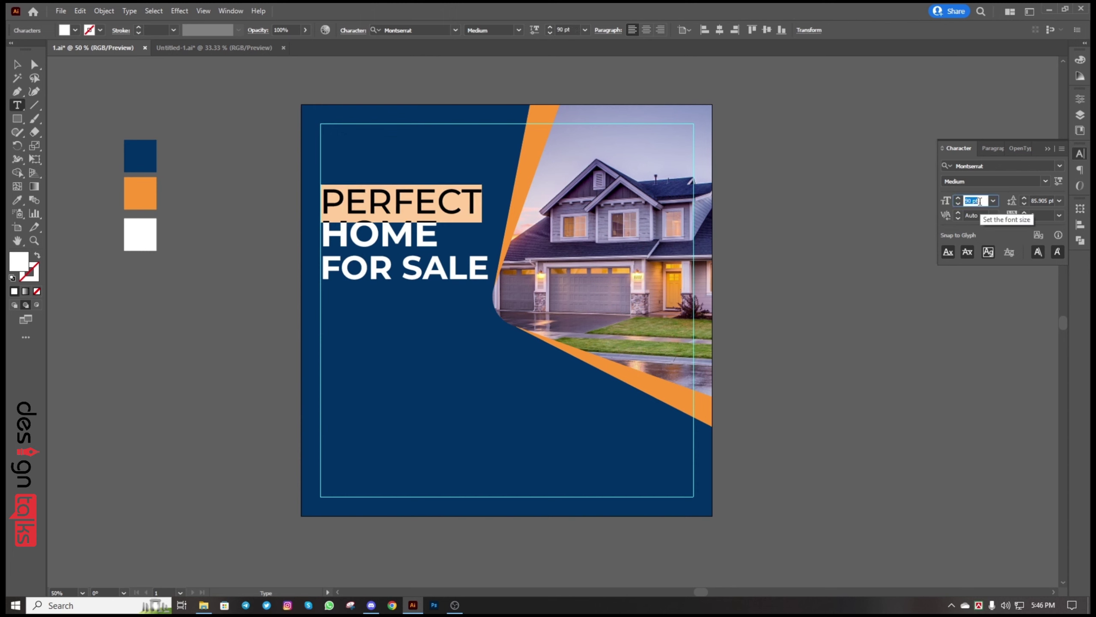
left_click_drag(323, 262, 489, 269)
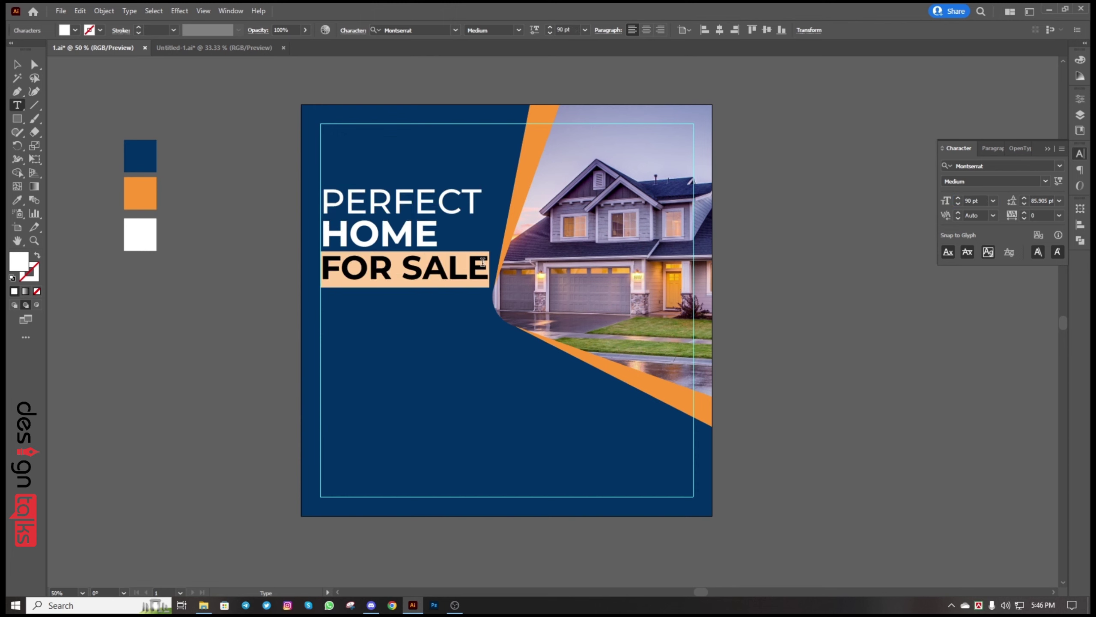
left_click(976, 201)
type("85")
key("Return")
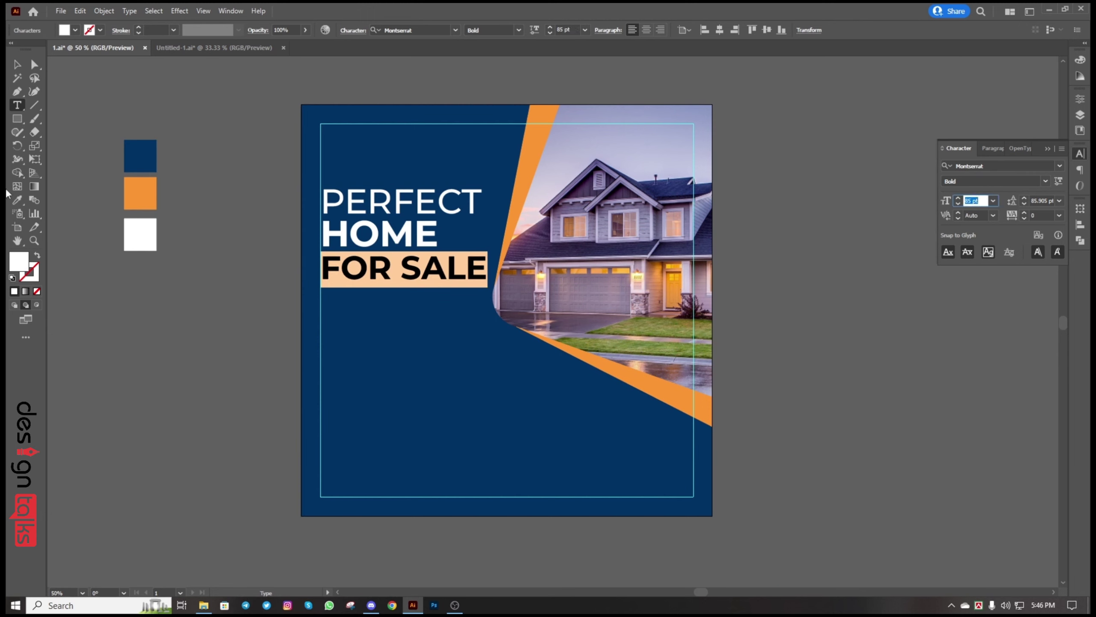
Increase the leading of the whole headline to 90 pt and deselect it
left_click(18, 64)
left_click(1038, 200)
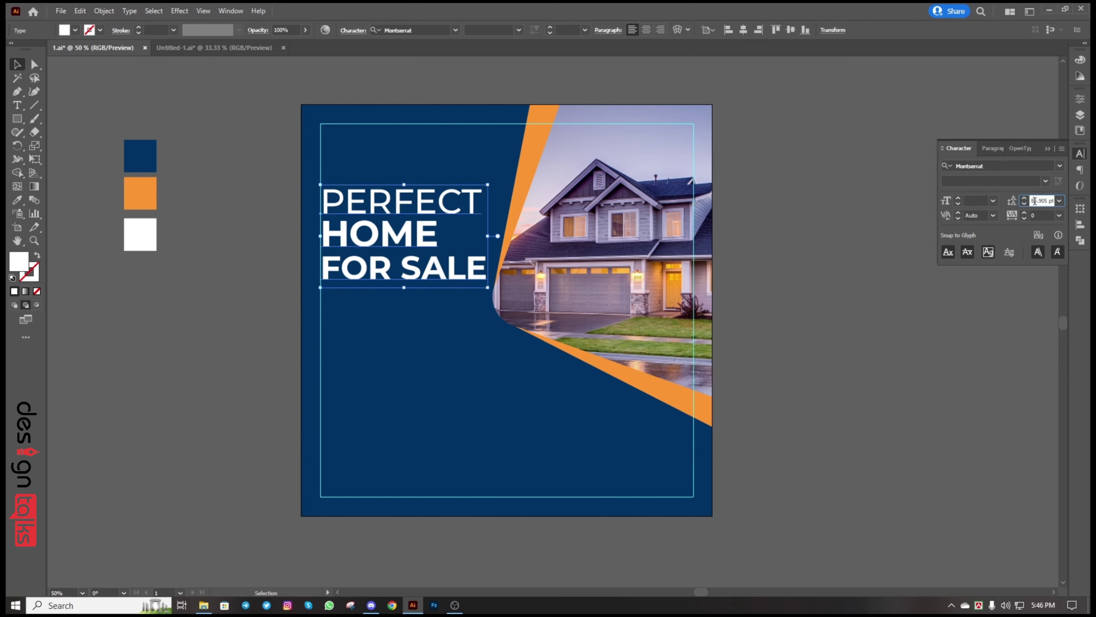
key("Up")
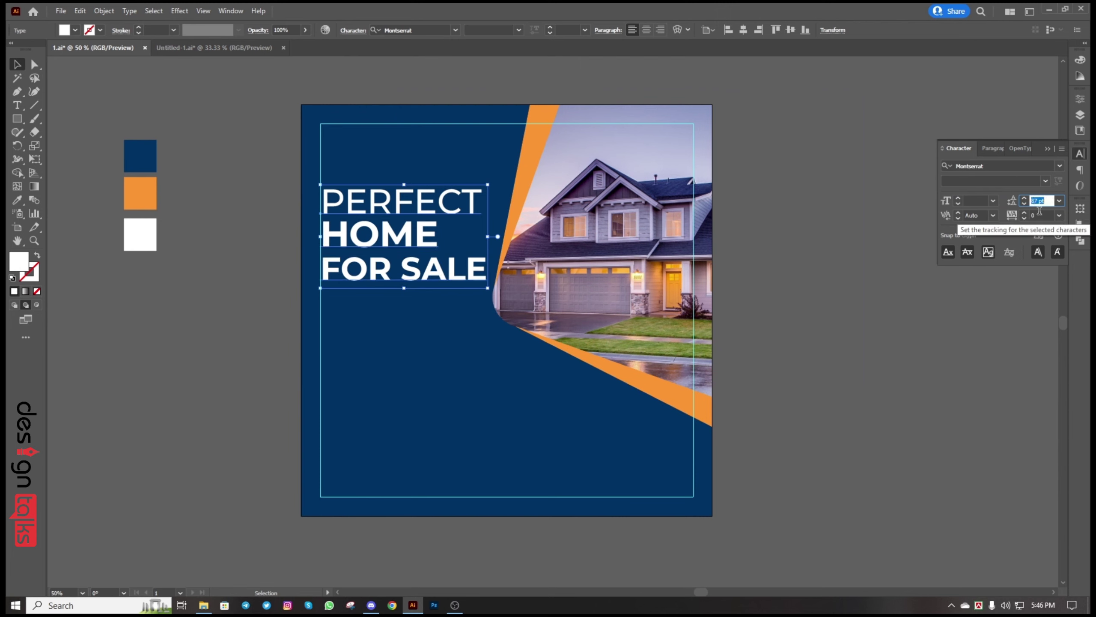
key("Up")
key("Up")
key("Up")
left_click(925, 382)
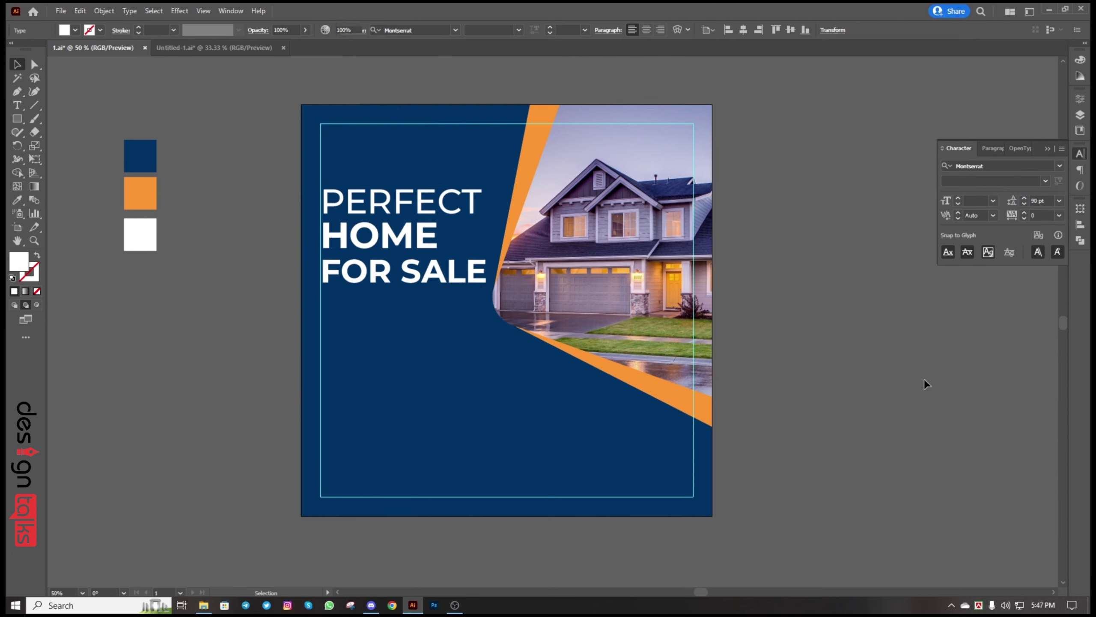
Scale the headline down slightly and place it a little higher against the left margin guide
left_click_drag(441, 253, 358, 233)
key("ctrl+z")
left_click_drag(488, 228, 484, 229)
left_click_drag(392, 235, 389, 235)
Set the font size of the word PERFECT to 85 pt
left_click(17, 104)
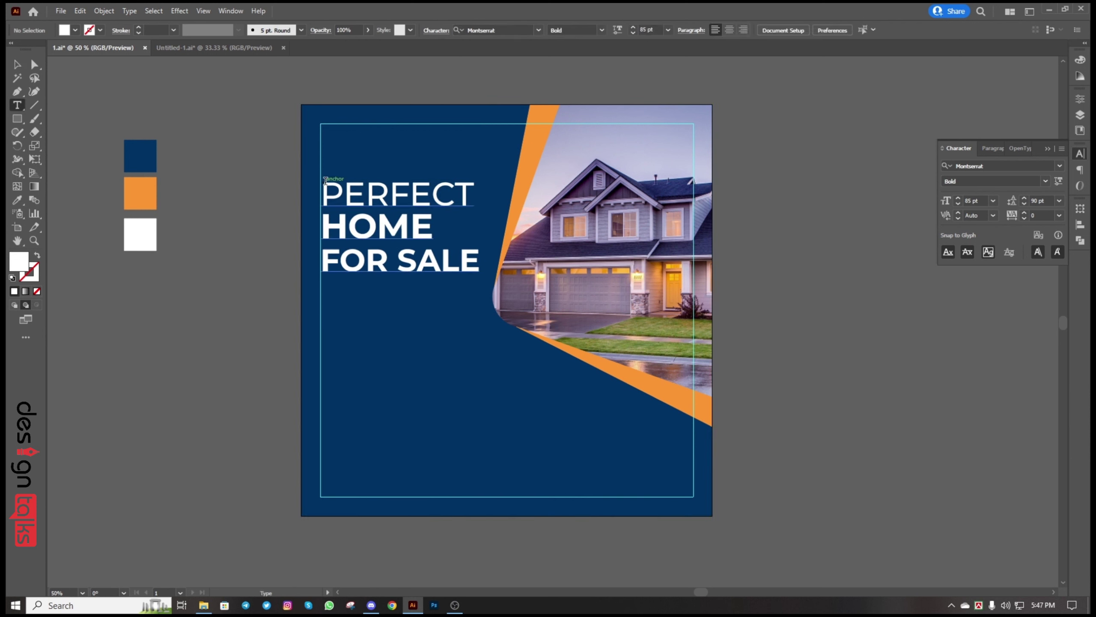
double_click(341, 192)
left_click(986, 200)
type("85")
key("Return")
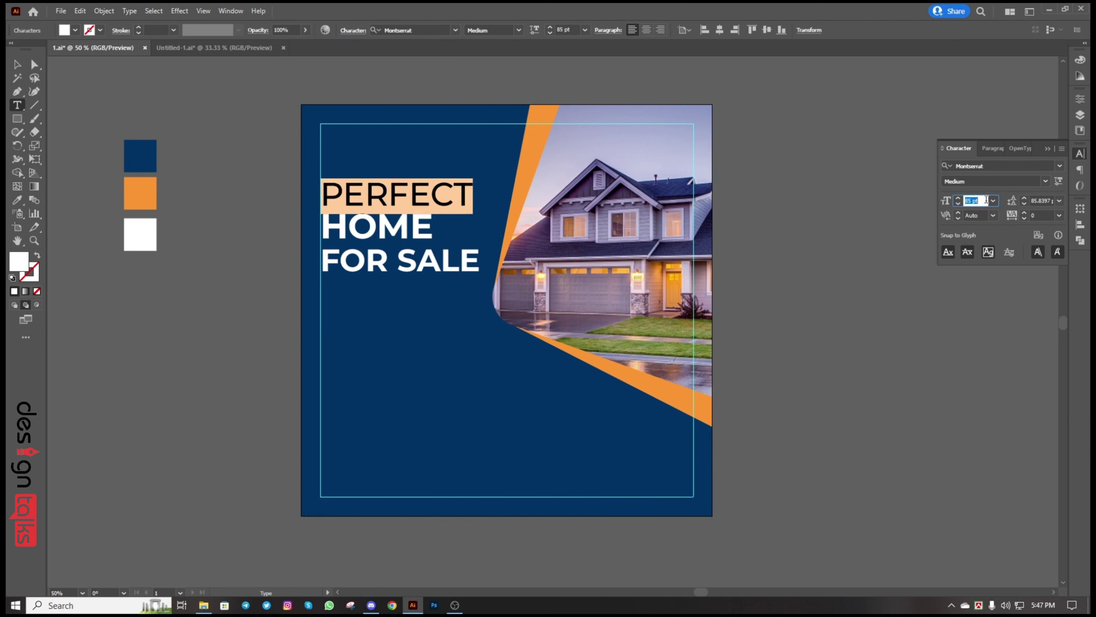
Set the font size of HOME to 90 pt and of the FOR SALE line to 80 pt
double_click(324, 226)
left_click(973, 201)
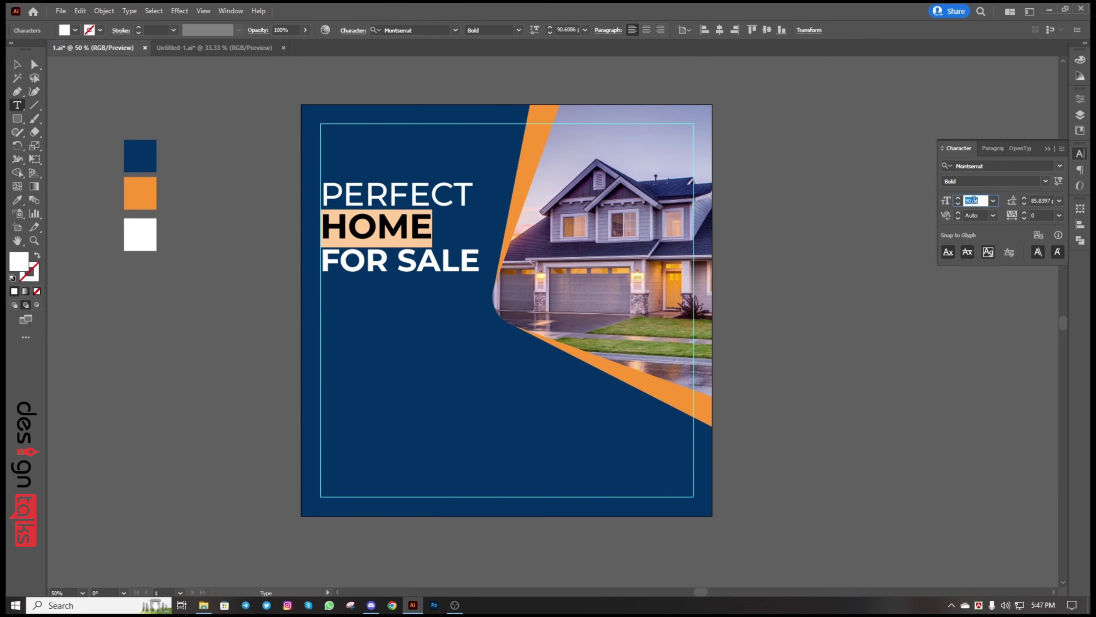
triple_click(325, 260)
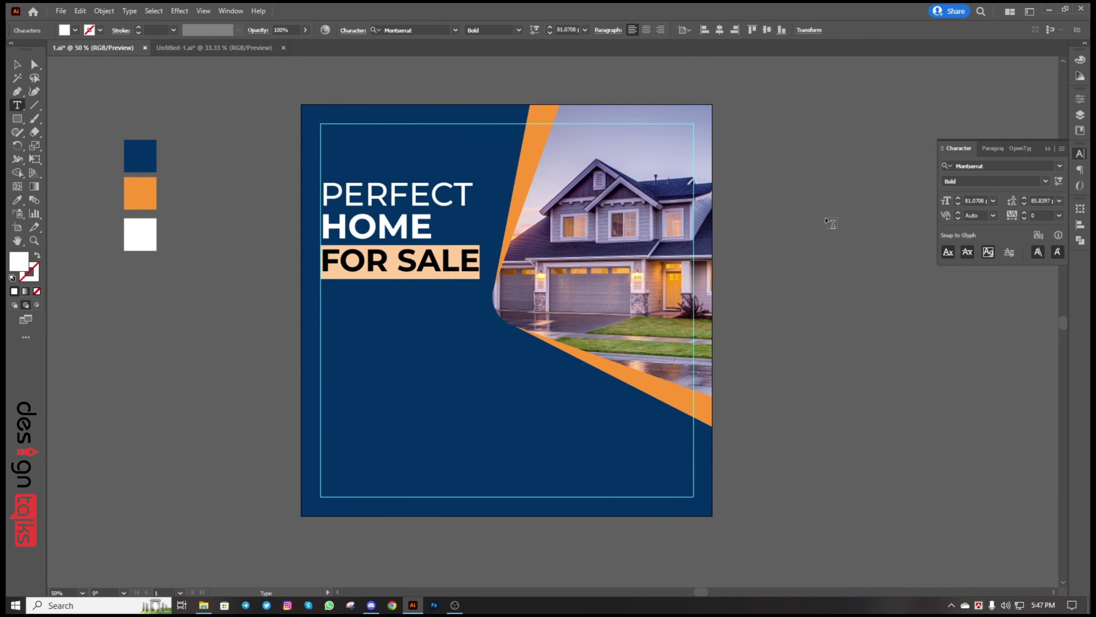
left_click(982, 198)
type("80")
key("Return")
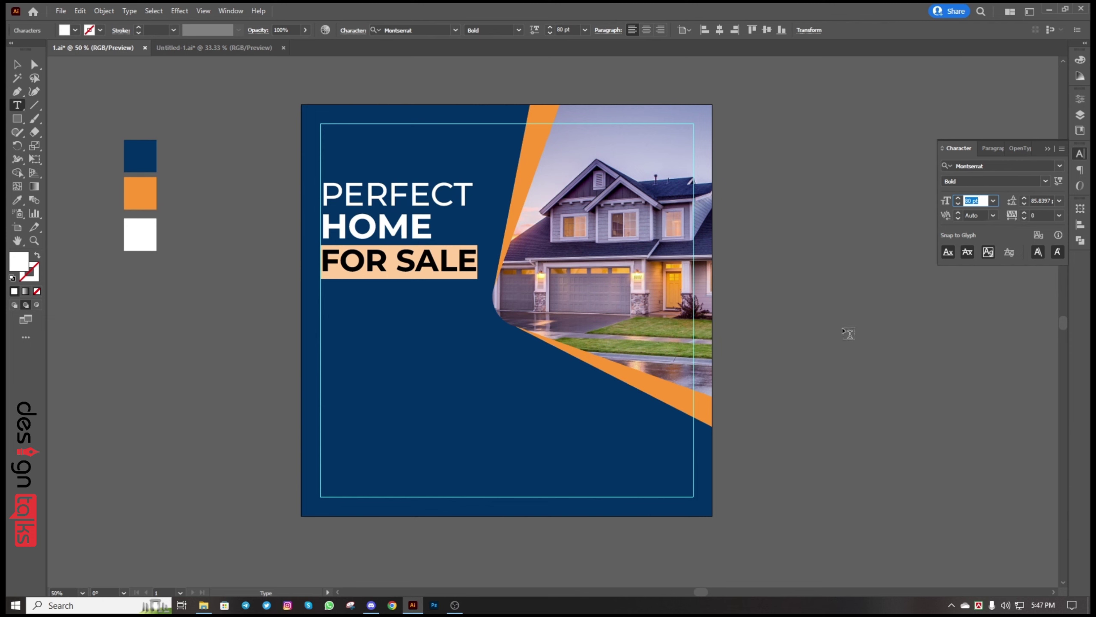
left_click(847, 334, "ctrl")
Recolour the word HOME with the orange sampled from the swatch square and deselect the text
left_click_drag(325, 193, 483, 193)
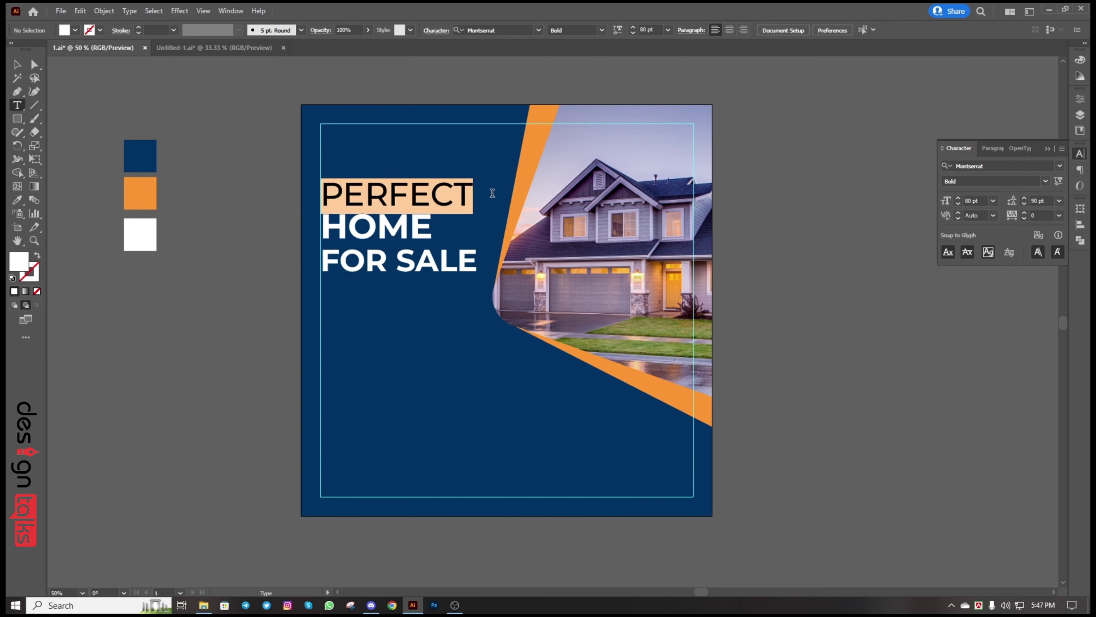
left_click_drag(325, 227, 434, 228)
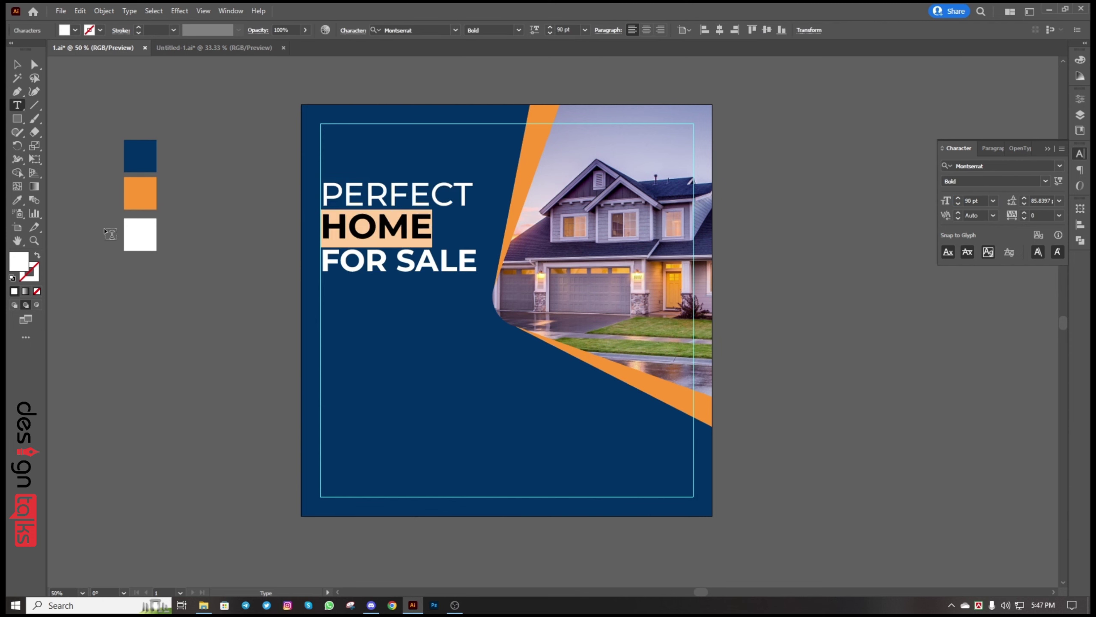
left_click(17, 199)
left_click(129, 198)
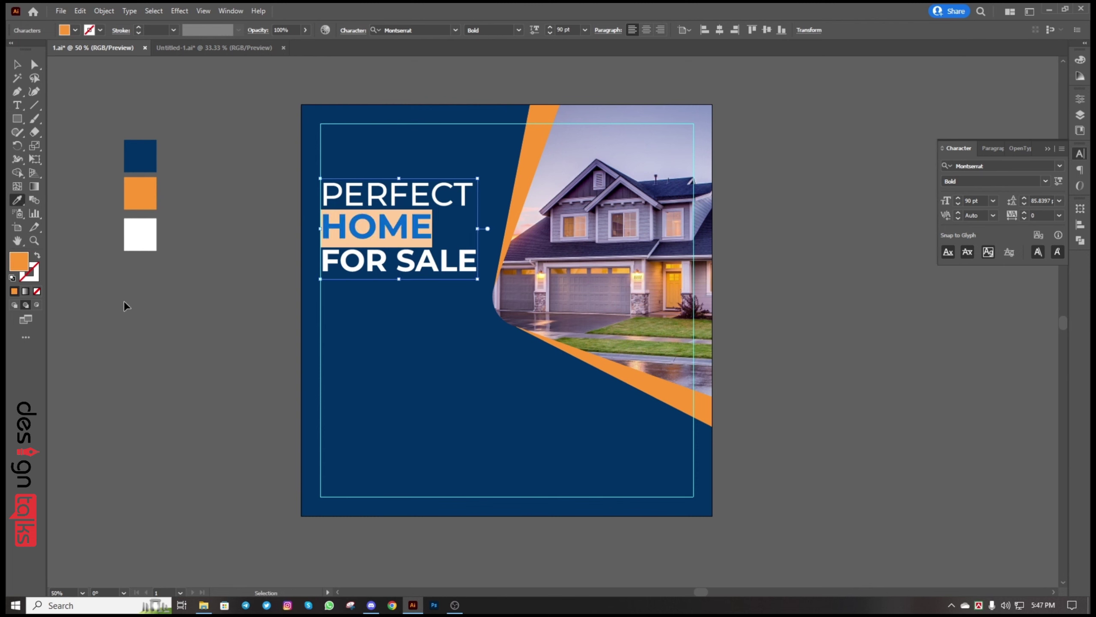
key("ctrl+shift+a")
left_click(16, 64)
Nudge the headline two increments left to align its letters with the left margin guide
left_click(362, 207)
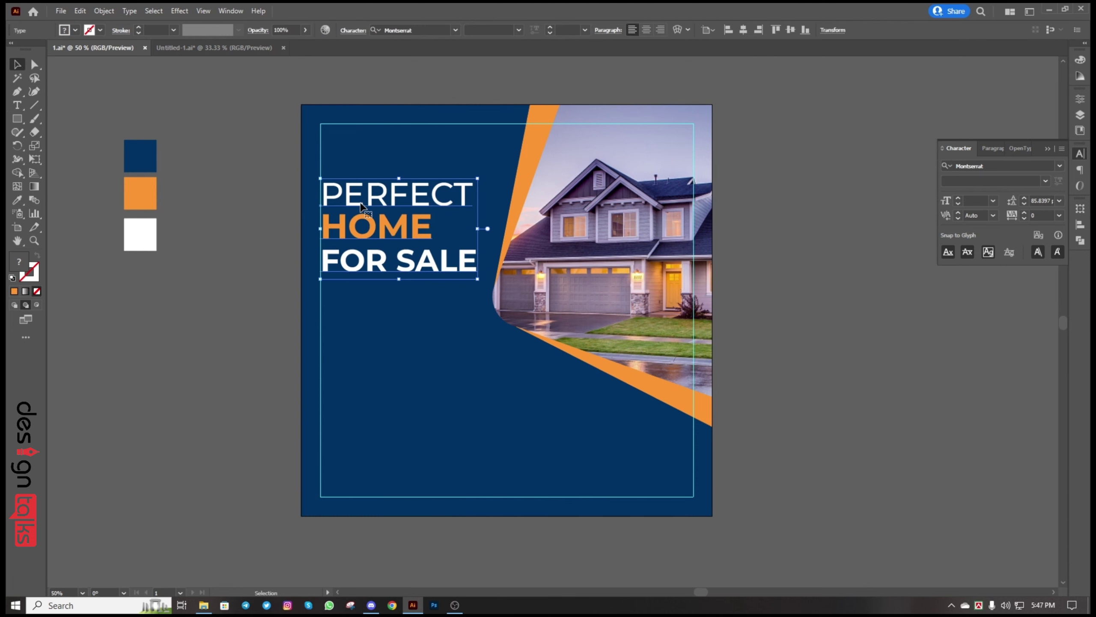
key("Left")
key("Left")
left_click(246, 262)
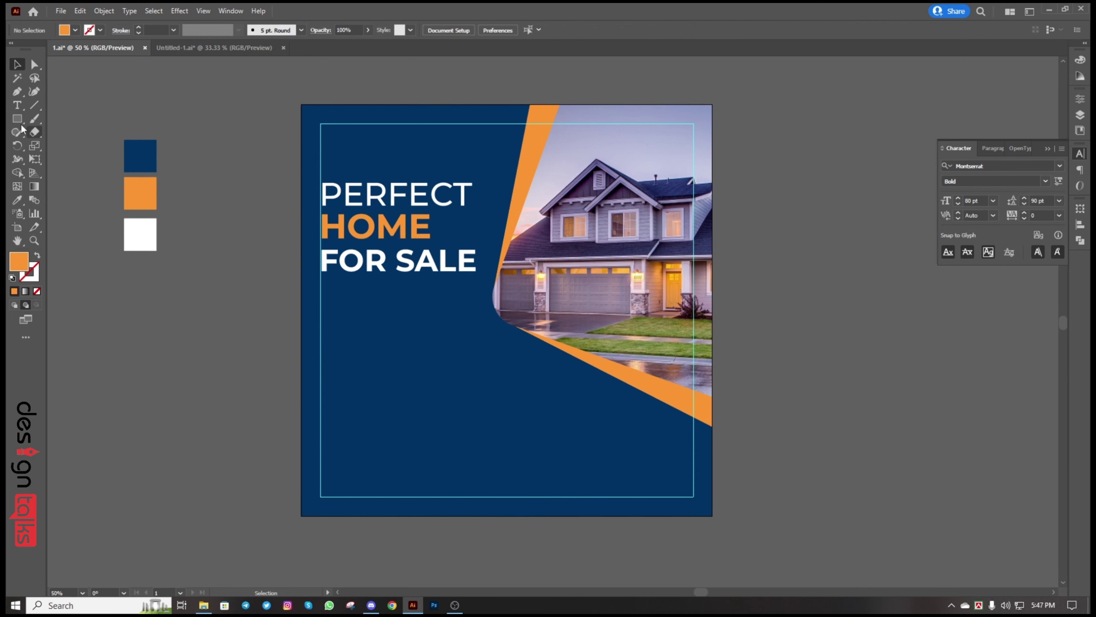
Add the text LOGO beside the artboard and draw a rectangle about 261 × 83 px around it
key("t")
left_click(127, 357)
type("LOGO")
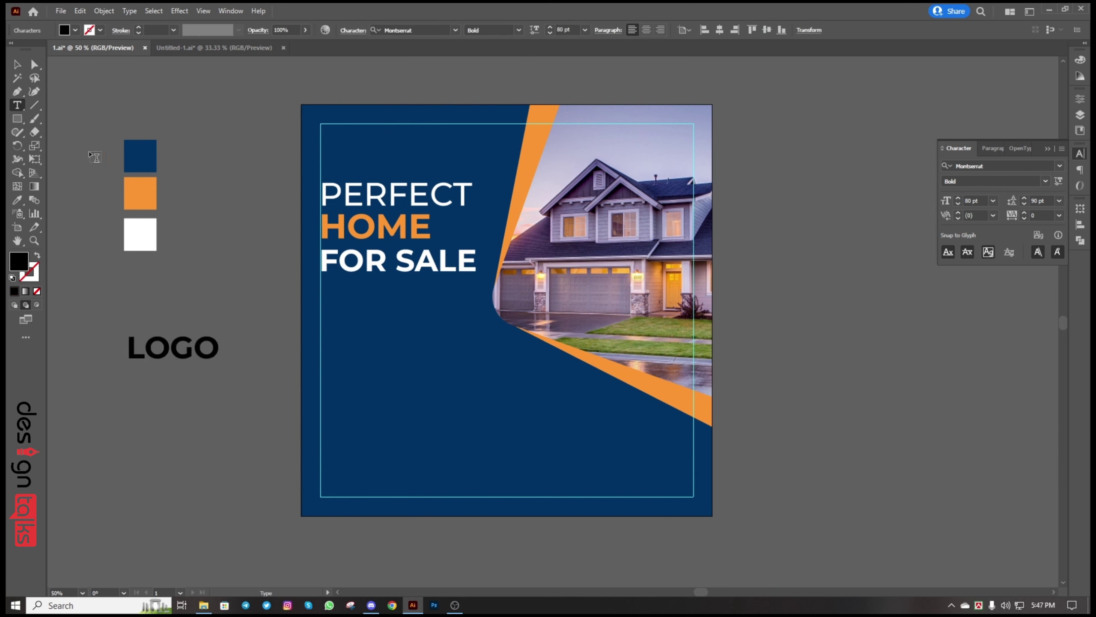
key("Escape")
left_click(19, 122)
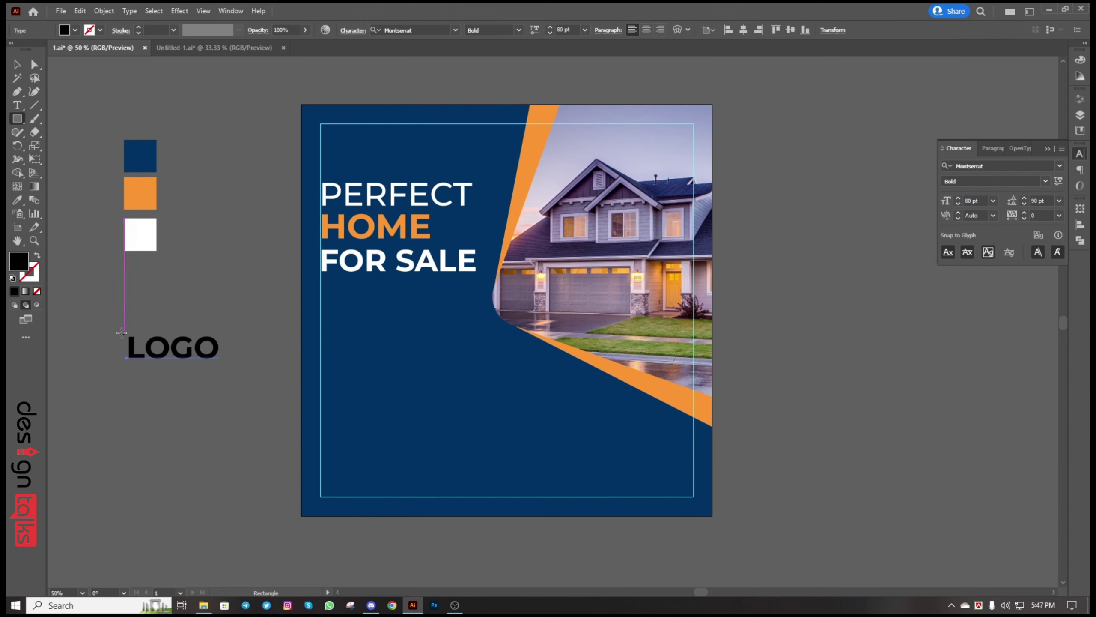
left_click_drag(122, 332, 222, 364)
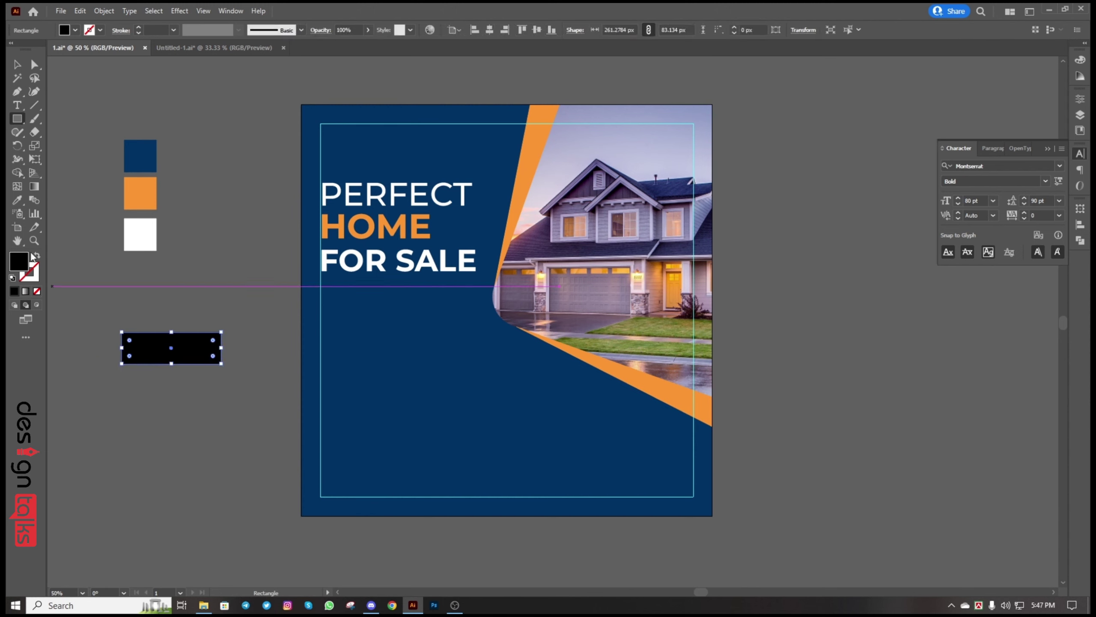
Give the rectangle around LOGO no fill and a 3 pt stroke in the white sampled from the swatch square
key("shift+x")
key("i")
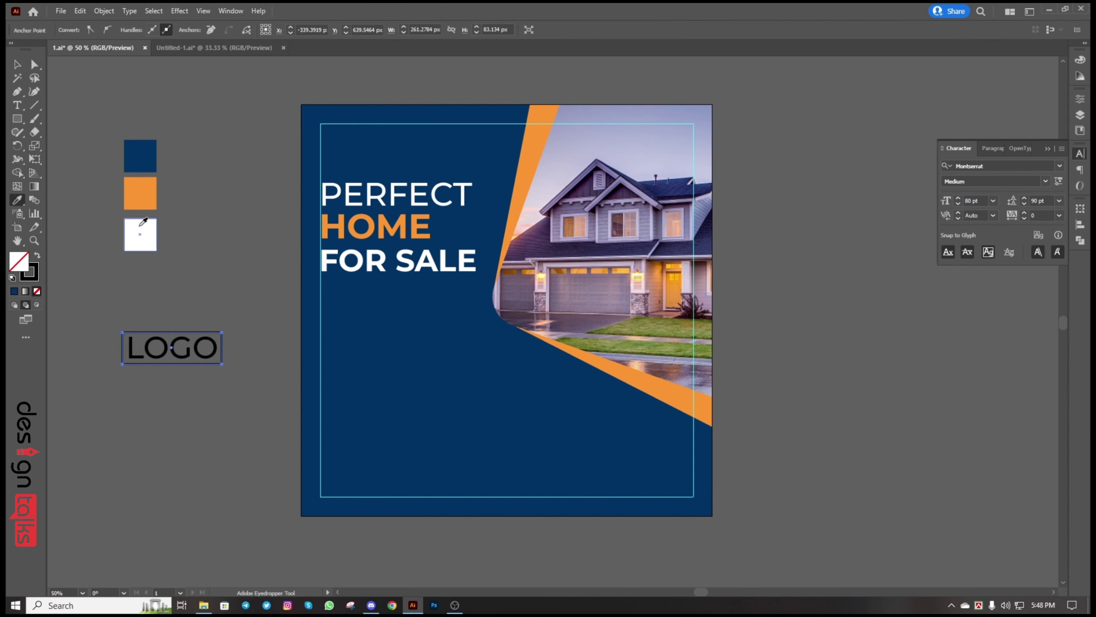
left_click(140, 227)
left_click(38, 256)
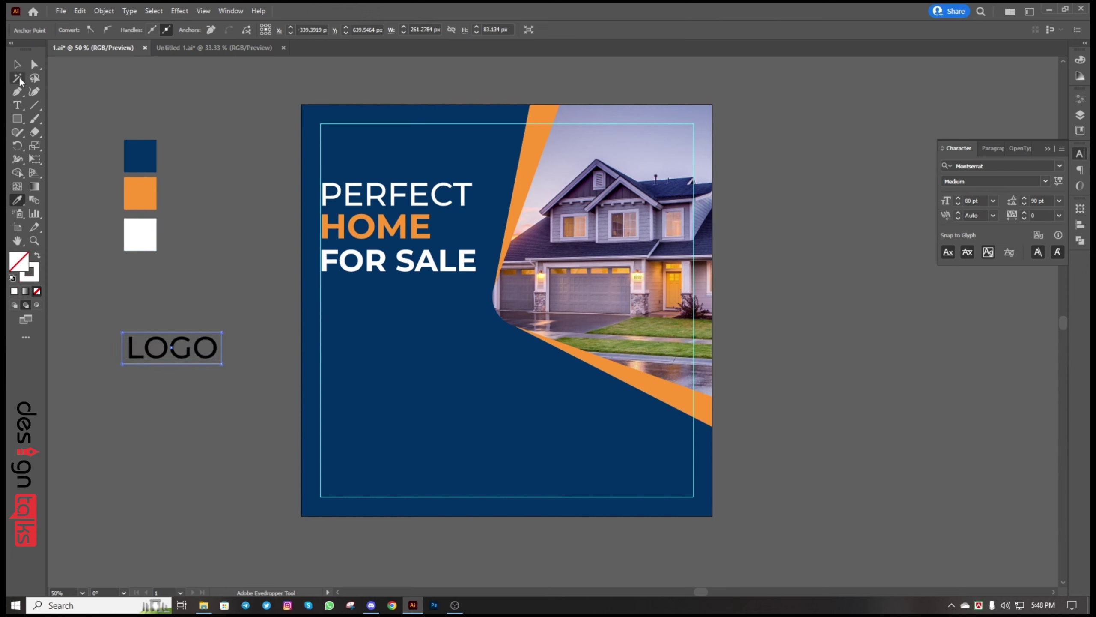
left_click(17, 64)
left_click(201, 320)
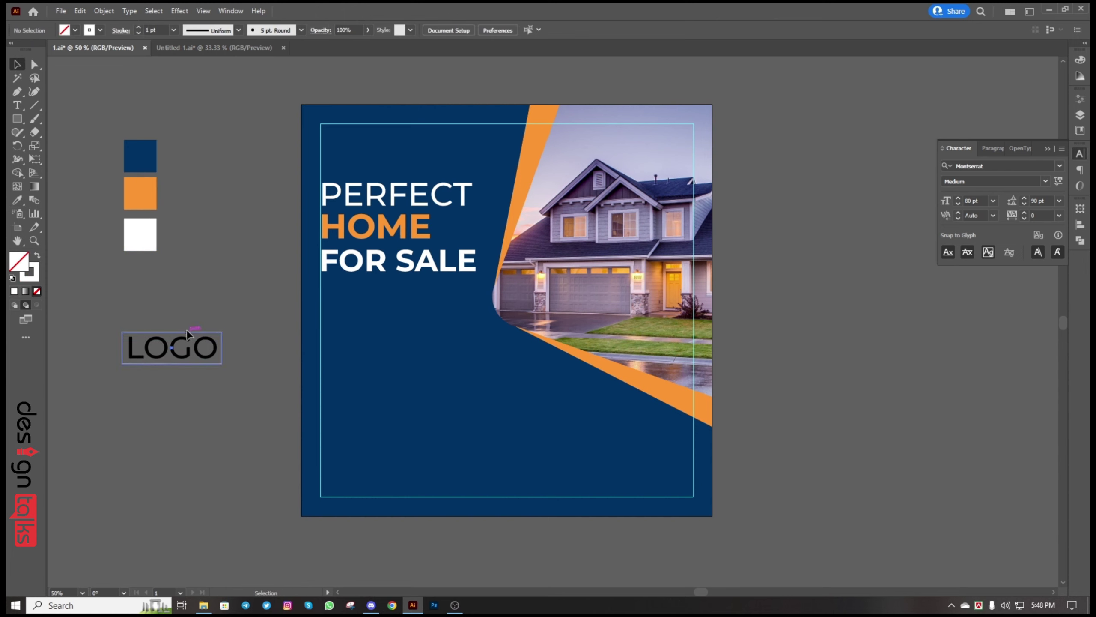
left_click(187, 330)
left_click(152, 30)
scroll(152, 30, "up", 2)
left_click(178, 275)
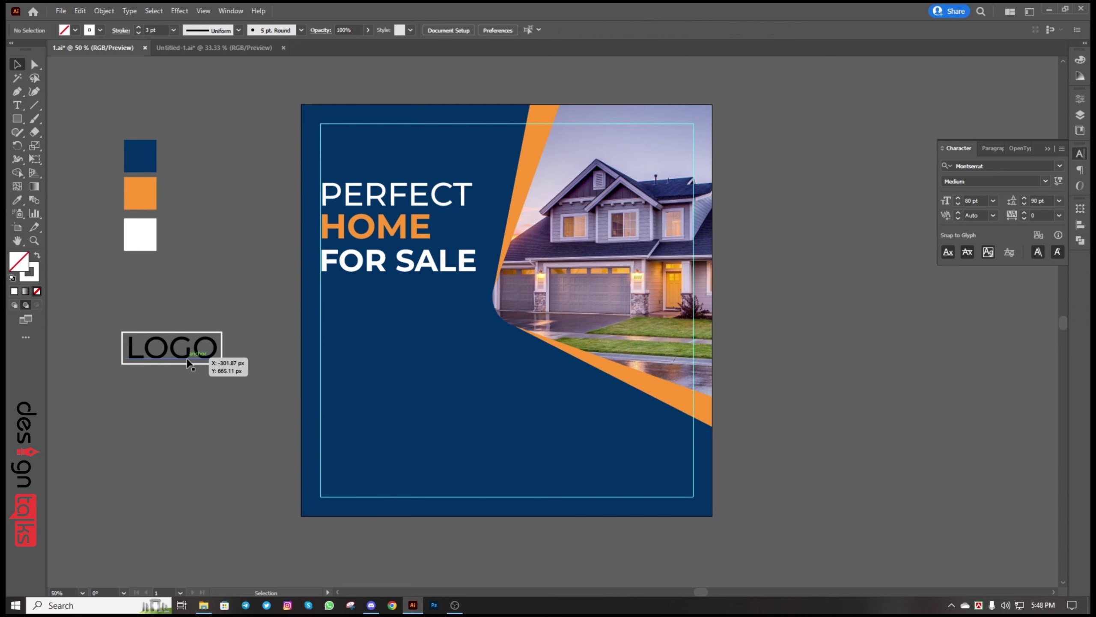
Recolour the LOGO text with the white sampled from the swatch square
left_click(187, 363)
key("i")
left_click(136, 236)
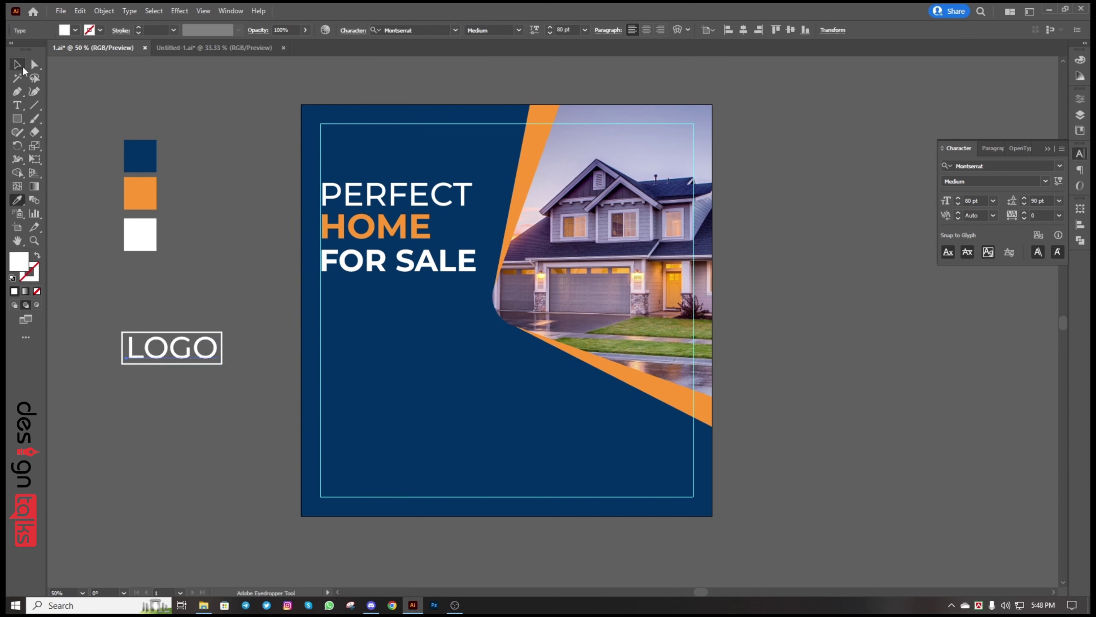
Group the LOGO text with its frame and place it scaled down in the artboard's upper-left margin corner
left_click(22, 67)
left_click_drag(234, 316, 388, 142)
key("ctrl+g")
Left-align the logo group with the headline text and deselect both
left_click_drag(318, 121, 489, 280)
left_click(371, 29)
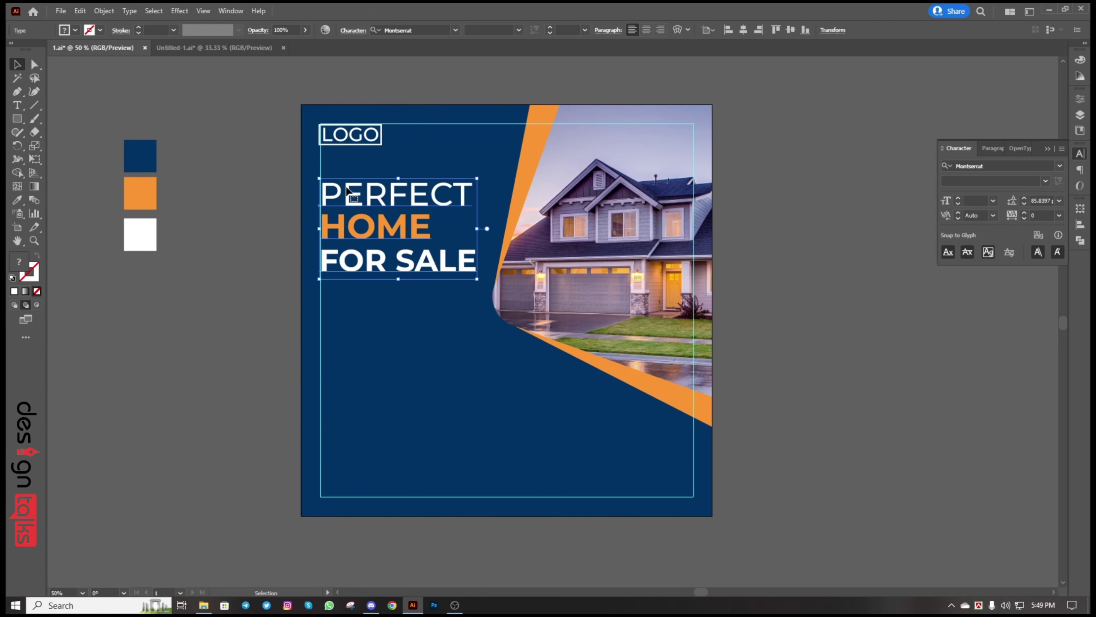
left_click(243, 130)
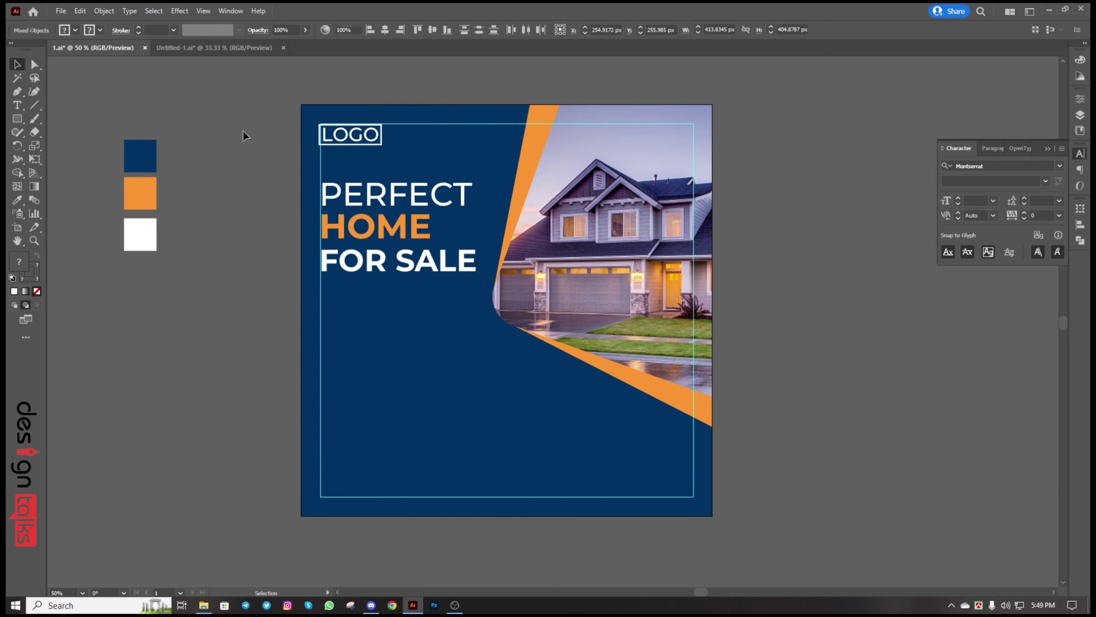
Shift the logo slightly right inside the margin guide and the headline slightly left and up
left_click_drag(328, 137, 329, 138)
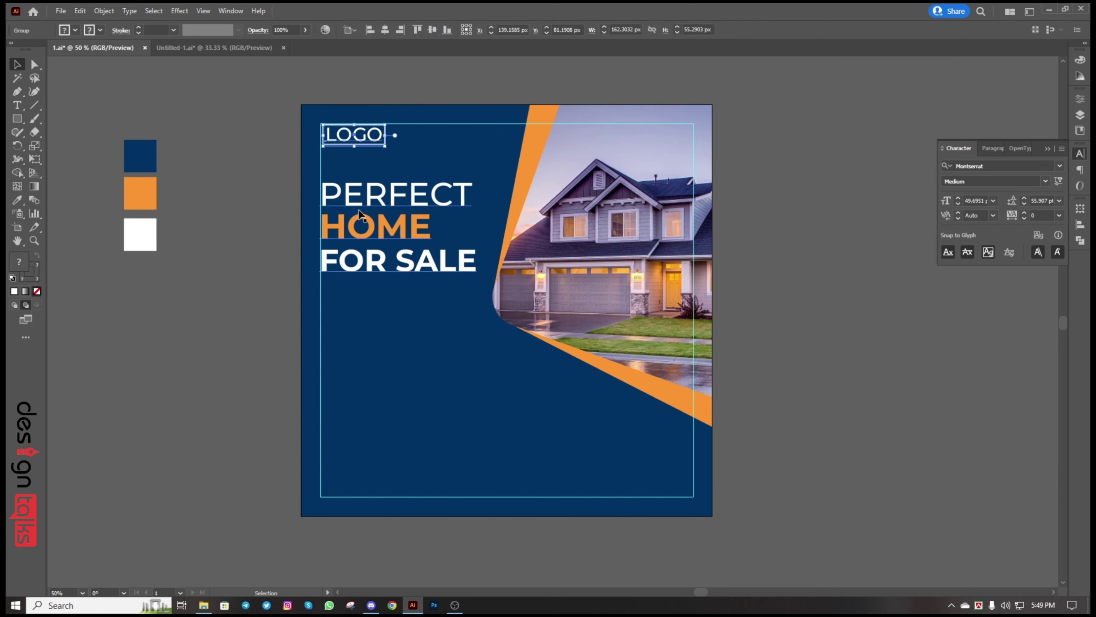
left_click(367, 231)
left_click_drag(368, 231, 367, 230)
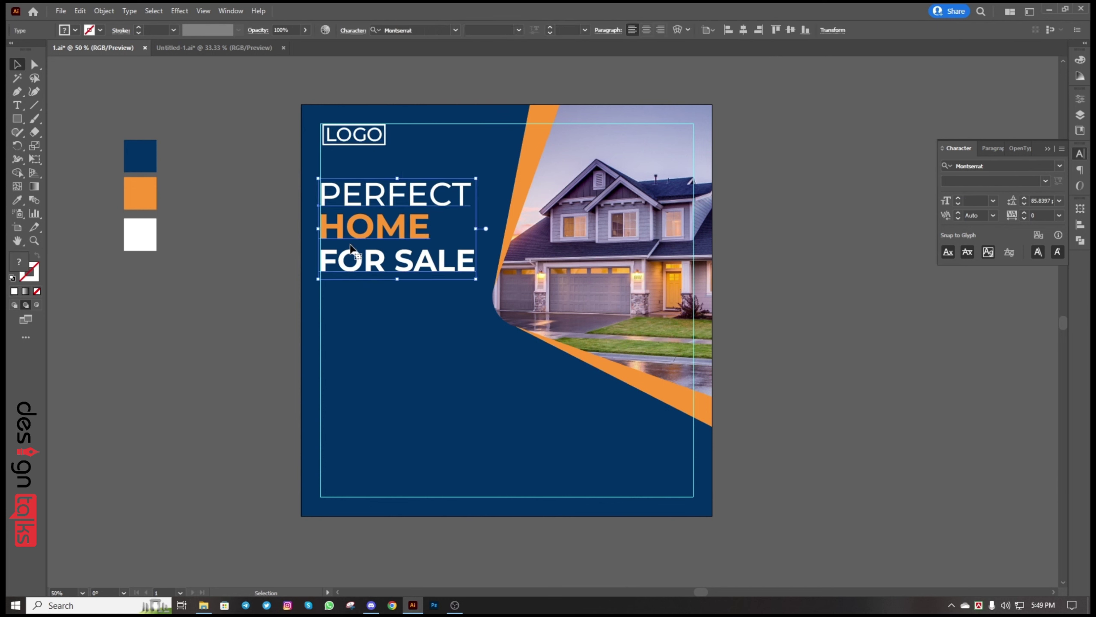
left_click(225, 225)
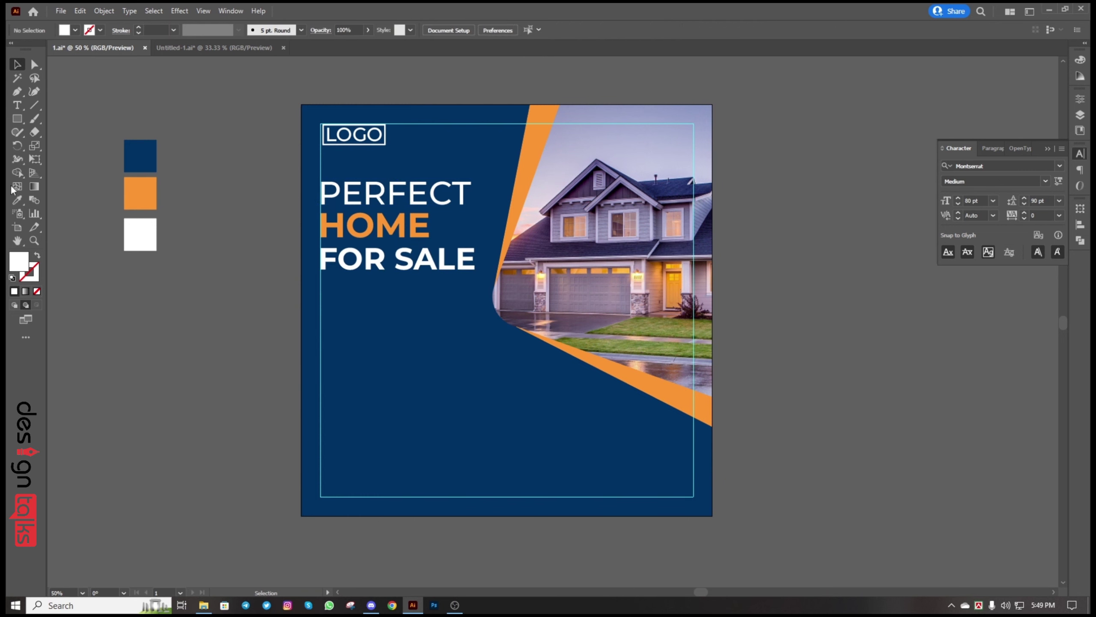
Draw a thin white bar about 194 × 6 px under the FOR SALE line and bring it to the front
left_click(17, 118)
left_click_drag(321, 274, 395, 276)
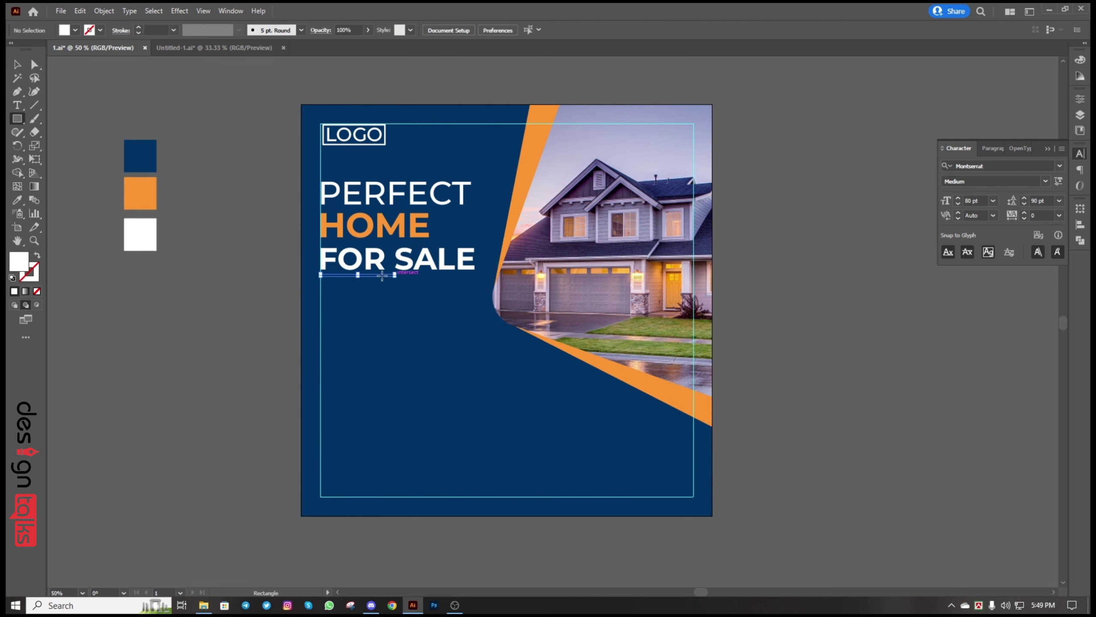
left_click(17, 64)
left_click(17, 200)
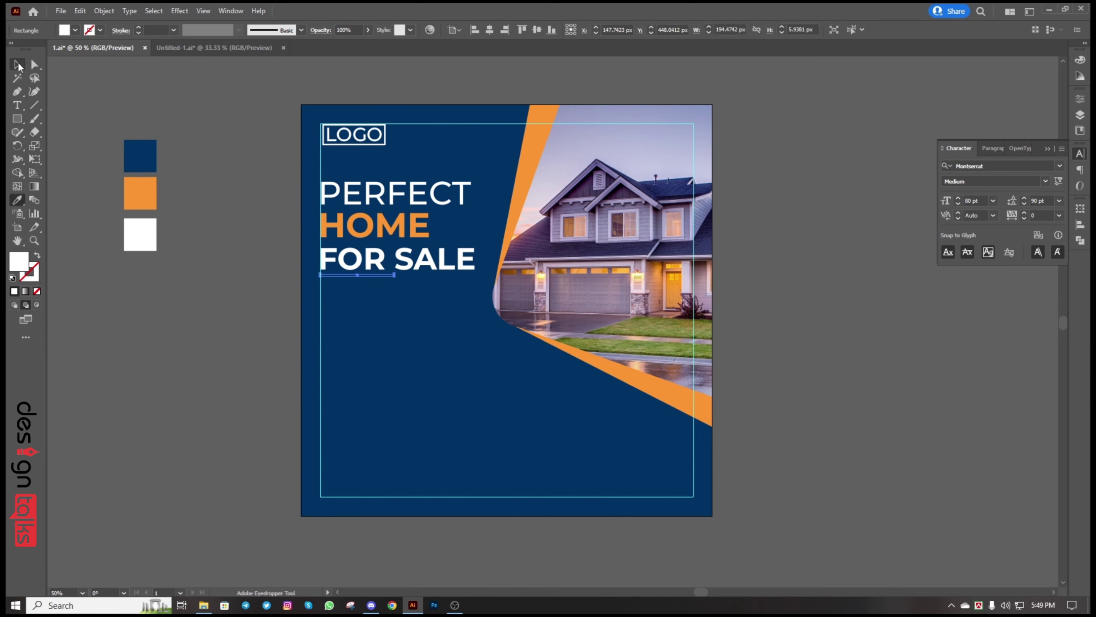
left_click(17, 64)
right_click(345, 295)
mouse_move(396, 500)
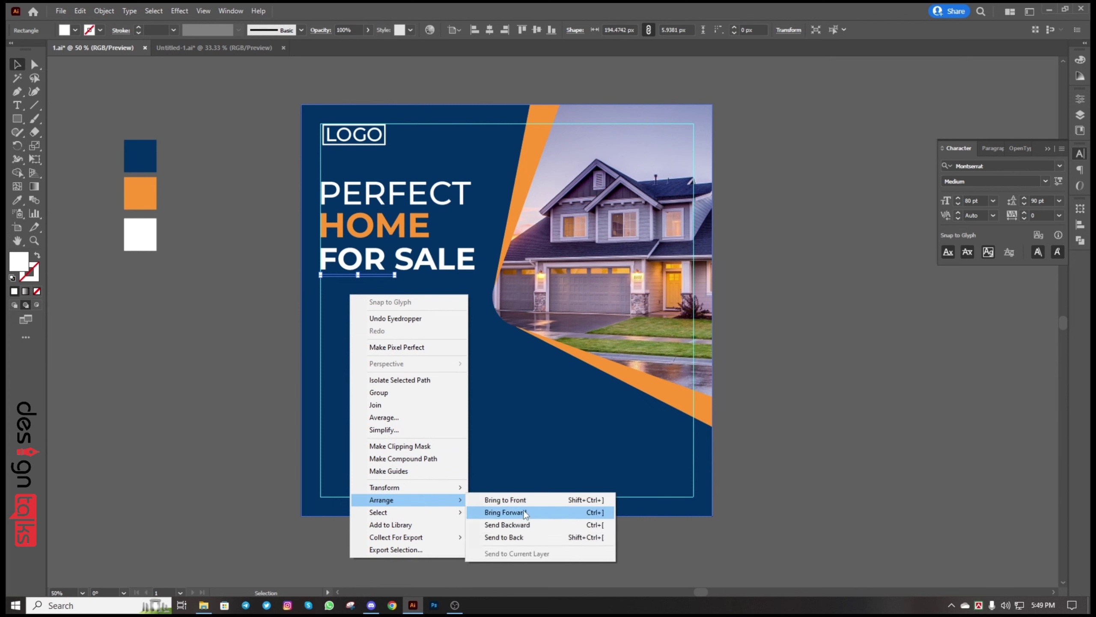
left_click(505, 500)
Send the navy background shape to the back and lock it
left_click(507, 479)
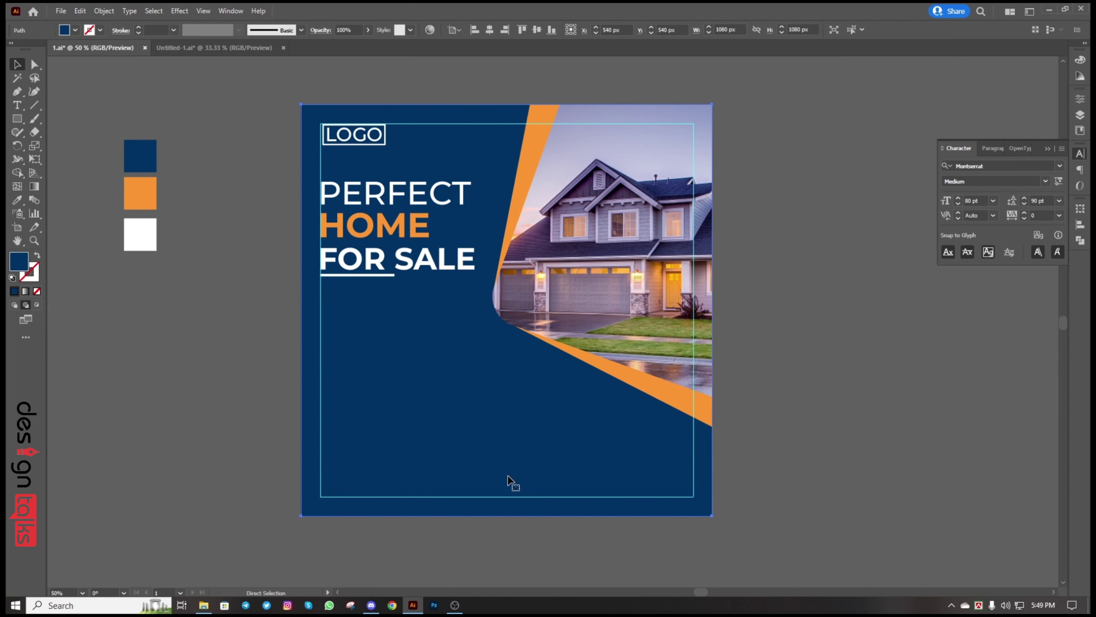
left_click(247, 368)
right_click(316, 359)
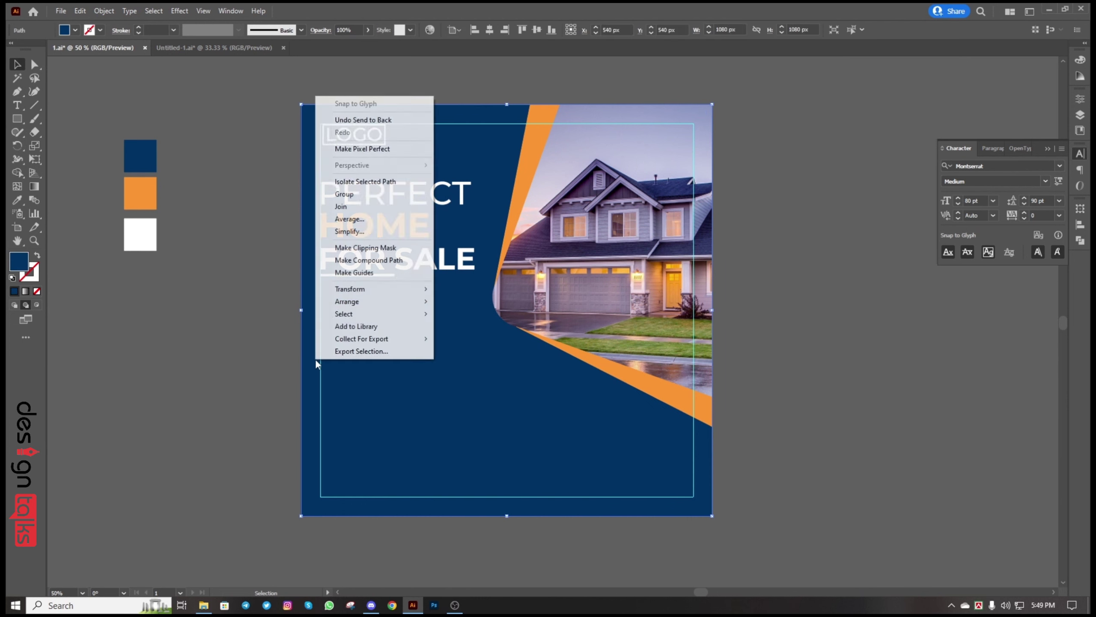
left_click(104, 11)
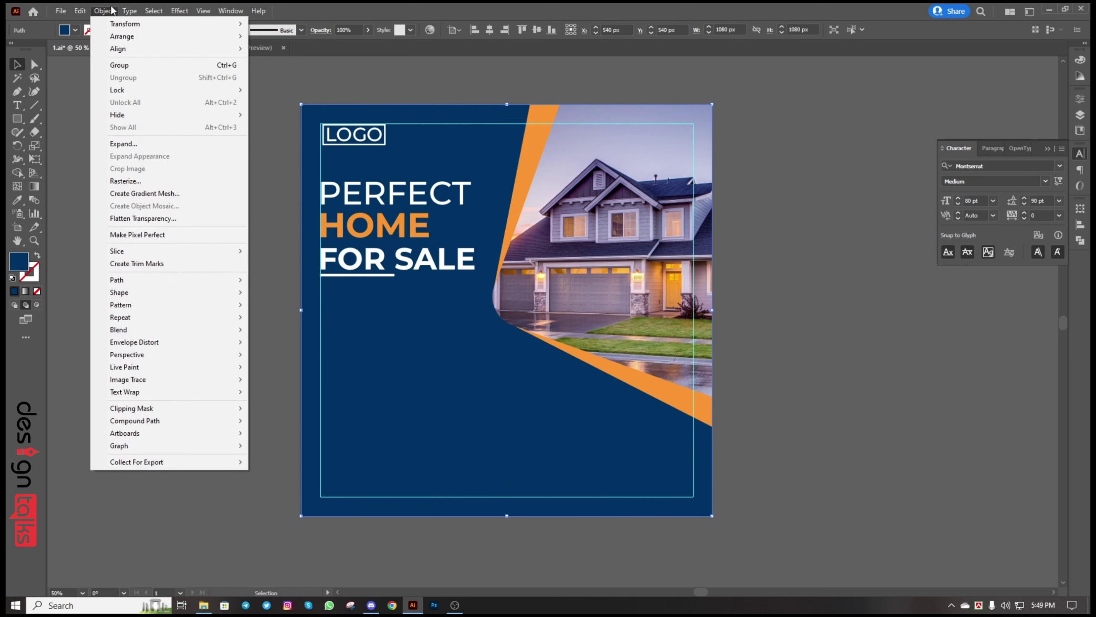
mouse_move(130, 90)
left_click(291, 91)
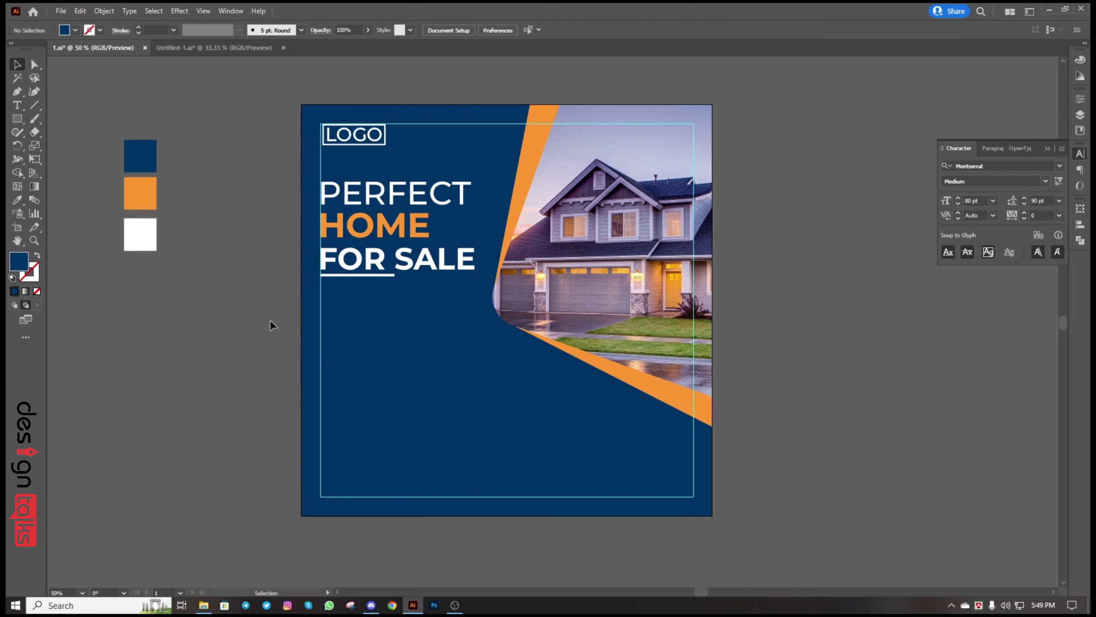
Move the white bar slightly down, away from the FOR SALE line, and deselect it
left_click_drag(336, 278, 337, 283)
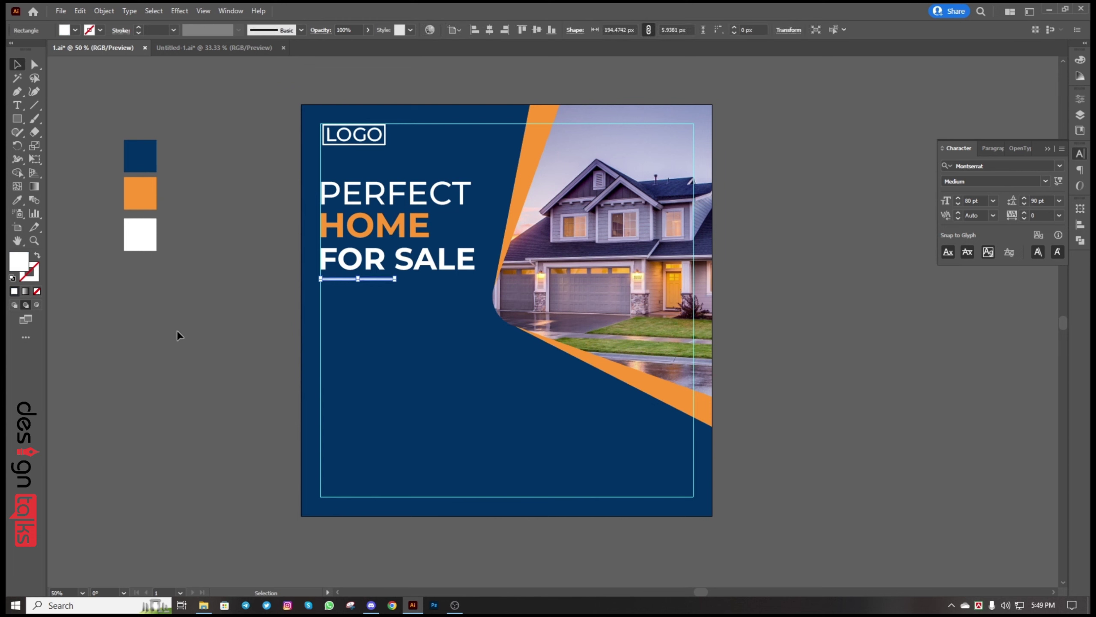
left_click(178, 332)
Add a two-line text beside the artboard reading STARTS FROM and $1,200,000
key("t")
left_click(152, 403)
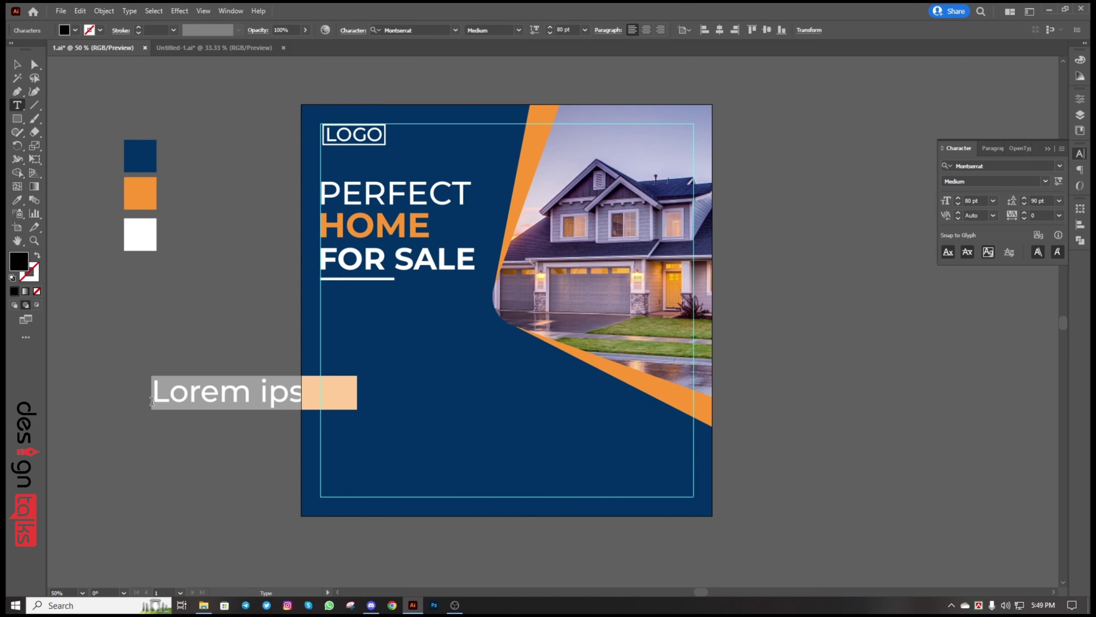
type("STARTS F")
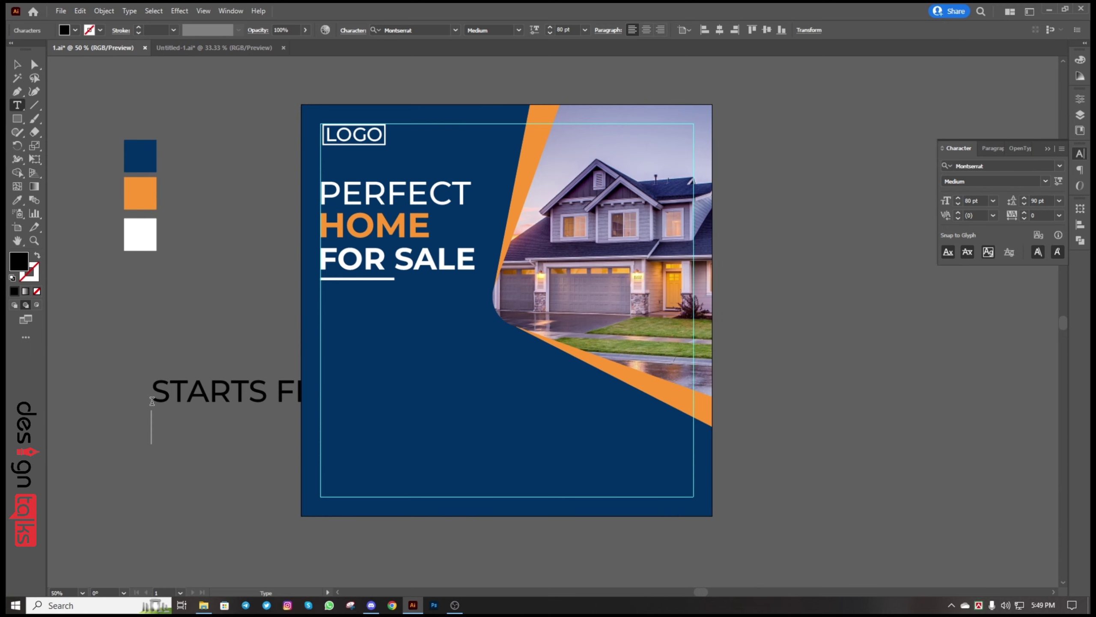
type("$14")
key("BackSpace")
type("2")
key("BackSpace")
key("BackSpace")
type(",200")
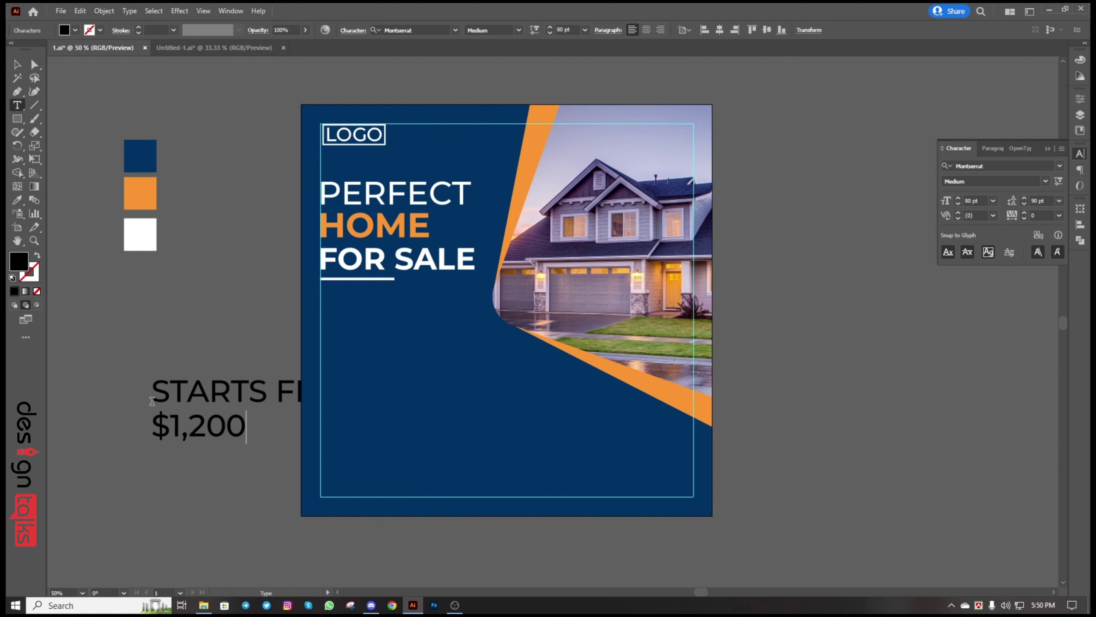
type(",000")
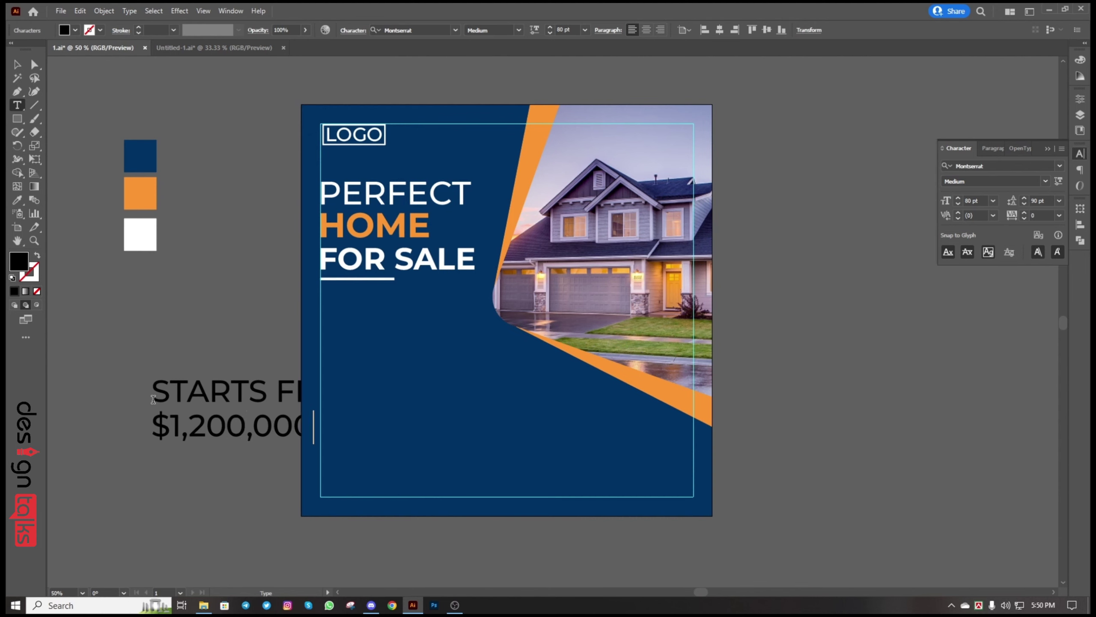
Set the $1,200,000 line to the Bold weight of Montserrat
left_click_drag(152, 425, 380, 441)
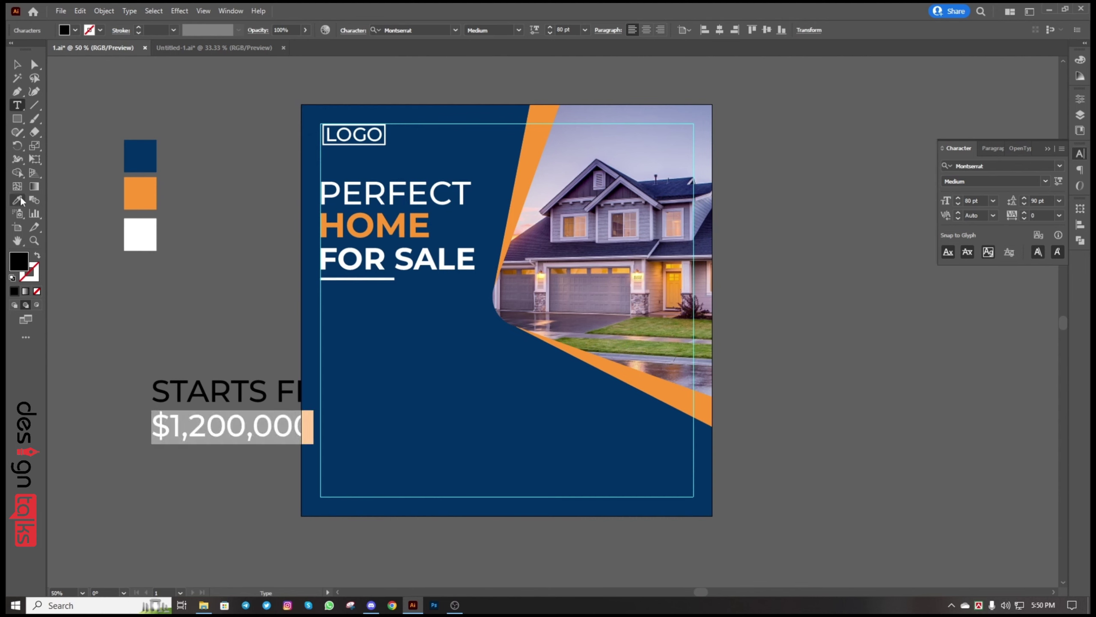
left_click(1046, 182)
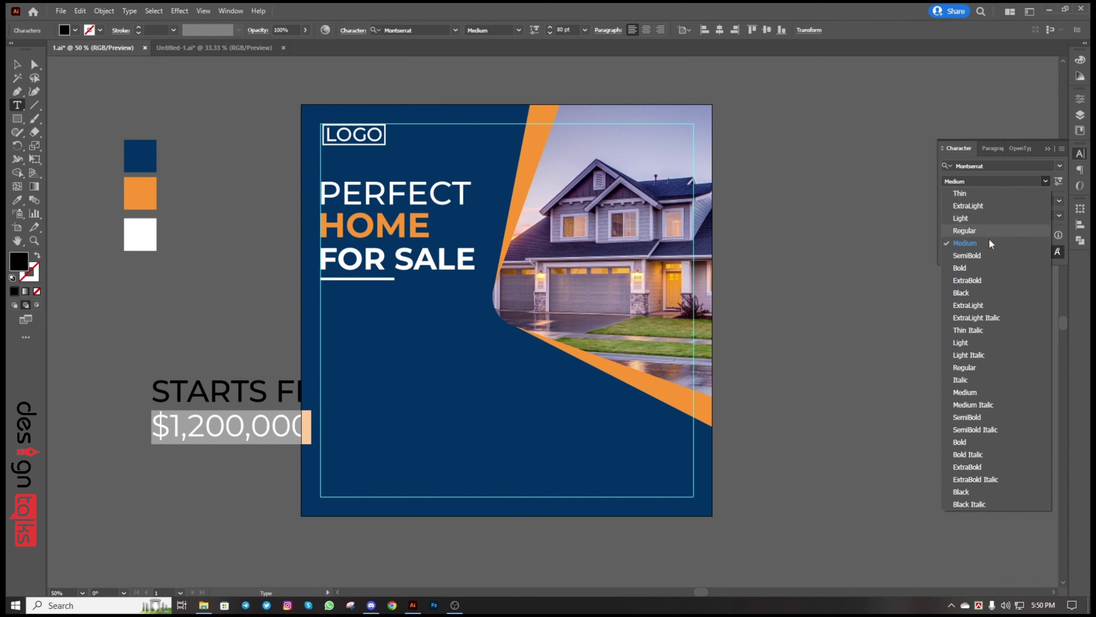
left_click(980, 261)
key("Escape")
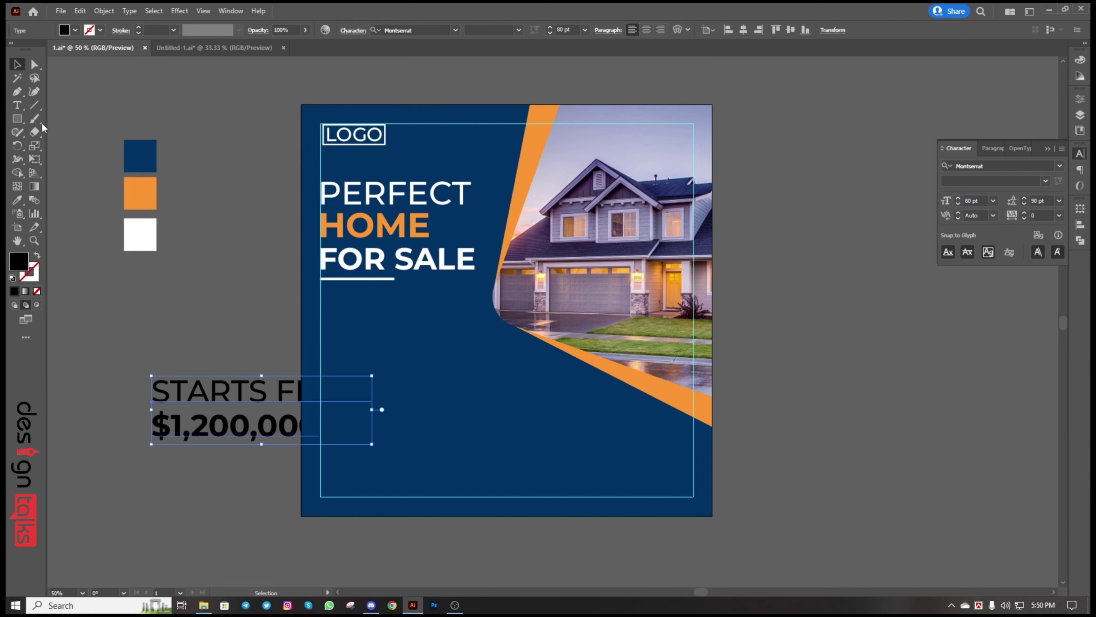
Recolour the price text with the white sampled from the swatch square and bring it to the front
left_click(17, 202)
left_click(140, 234)
left_click(17, 64)
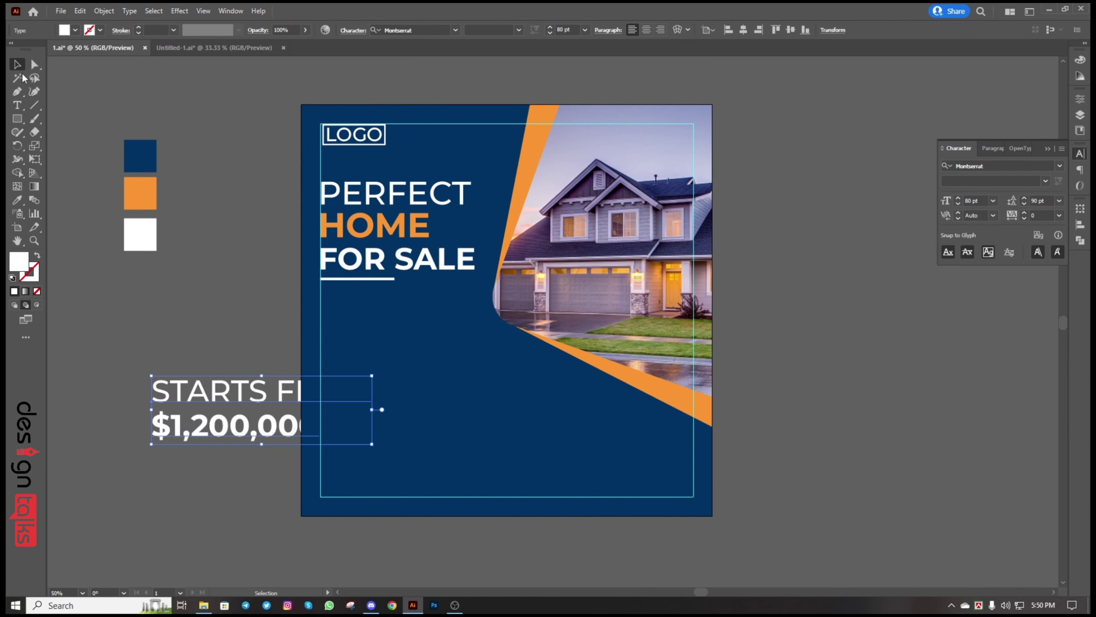
right_click(290, 435)
mouse_move(289, 350)
left_click(449, 347)
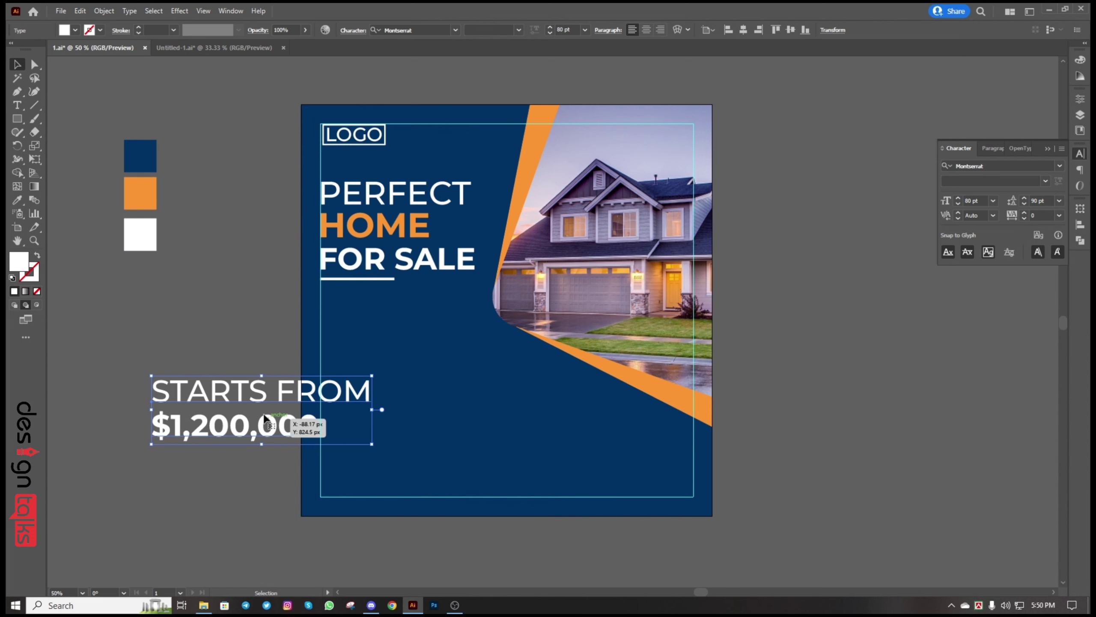
Move the price text under the white bar, scale it down to about 38 pt and align it with the left margin guide
left_click_drag(262, 409, 415, 334)
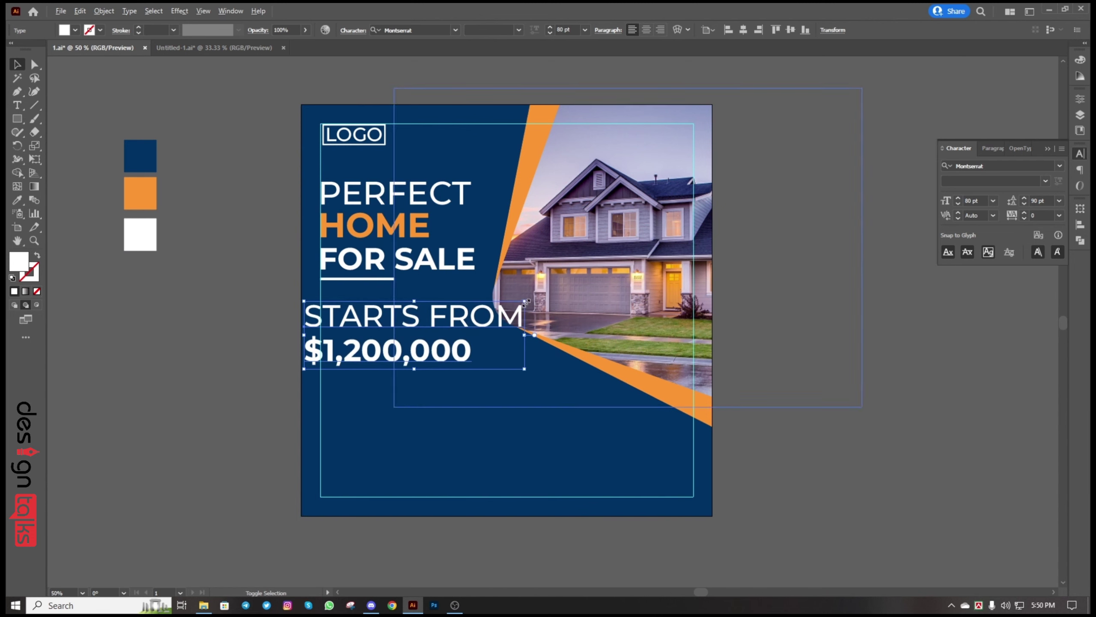
left_click_drag(527, 301, 473, 317)
mouse_move(409, 316)
left_mouse_down()
mouse_move(441, 303)
mouse_move(405, 304)
left_mouse_up()
left_click(174, 335)
Set the font size of the $1,200,000 line to 35 pt
left_click(16, 105)
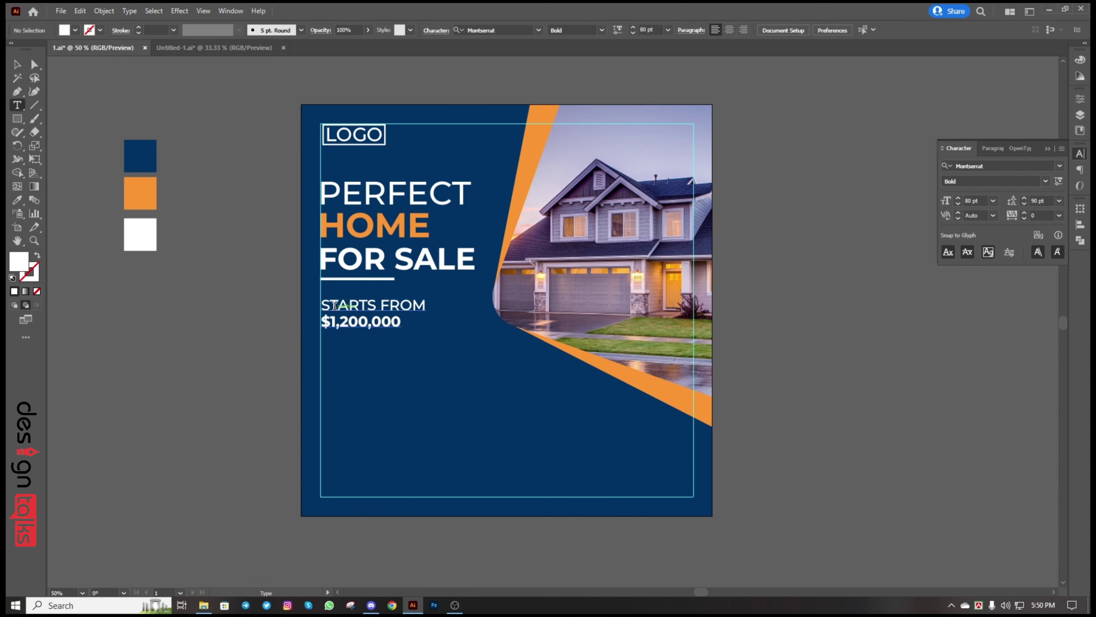
left_click_drag(322, 322, 401, 322)
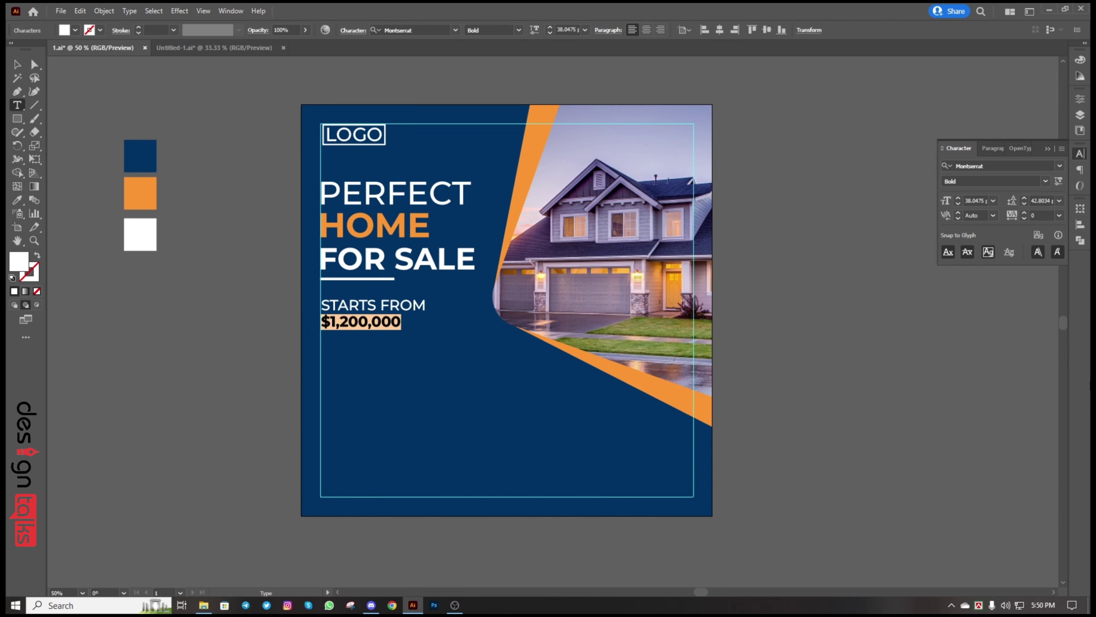
left_click(978, 201)
type("36")
key("Return")
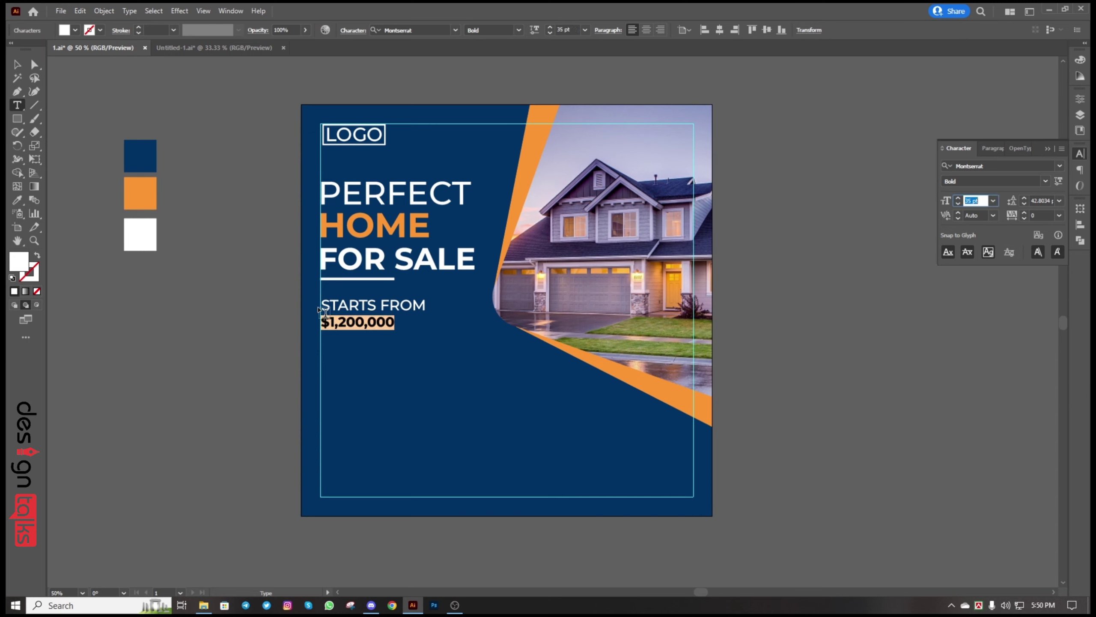
Set the font size of the STARTS FROM line to 25 pt
left_click_drag(322, 305, 427, 305)
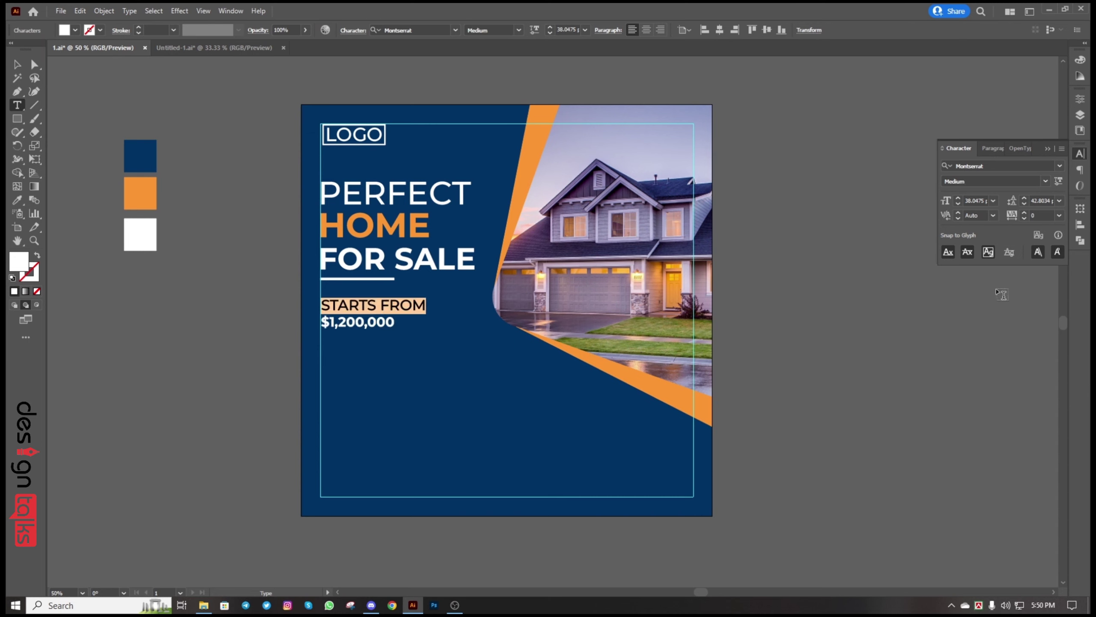
left_click(975, 200)
type("31")
key("Return")
key("Down")
key("Down")
key("Down")
key("Down")
key("Down")
key("Down")
key("Down")
key("Down")
key("Down")
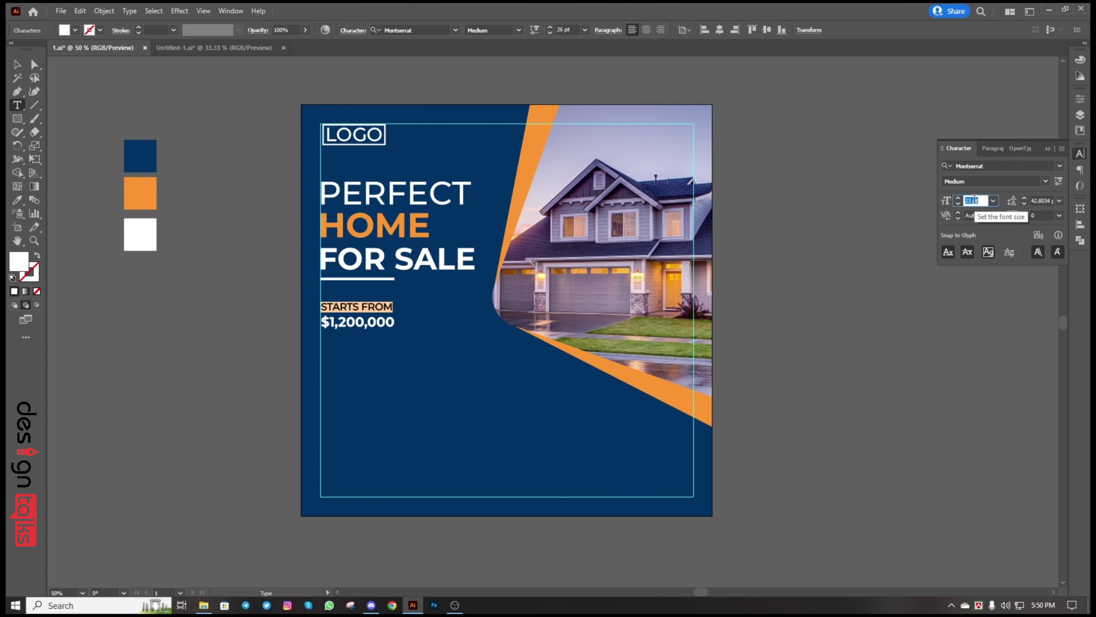
key("Up")
key("Up")
key("Up")
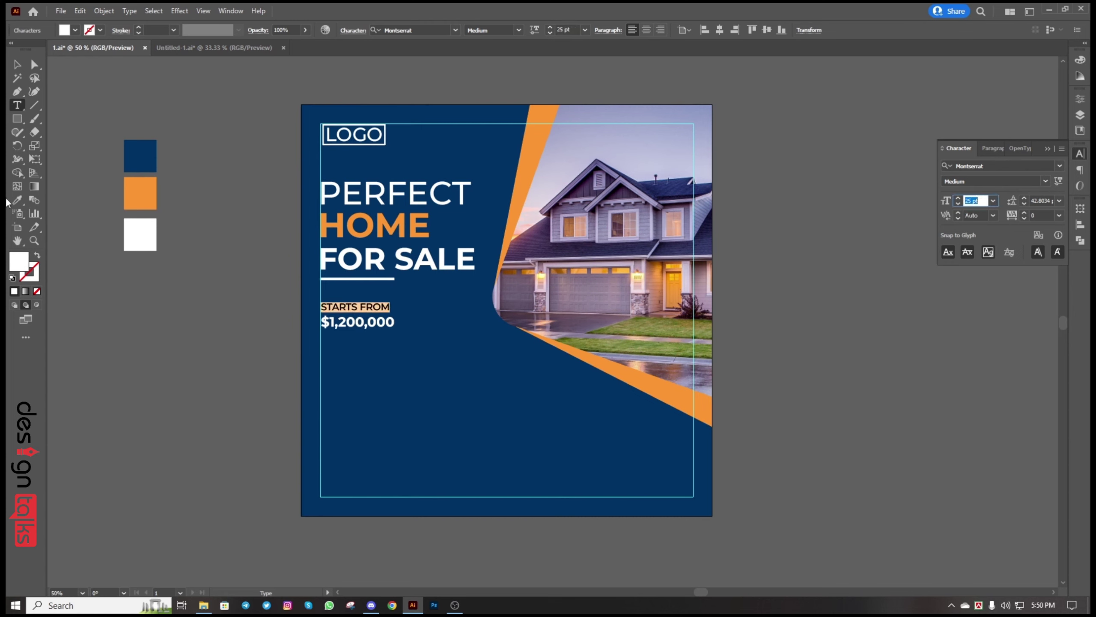
Set the leading of the whole price text block to 39 pt
left_click(17, 64)
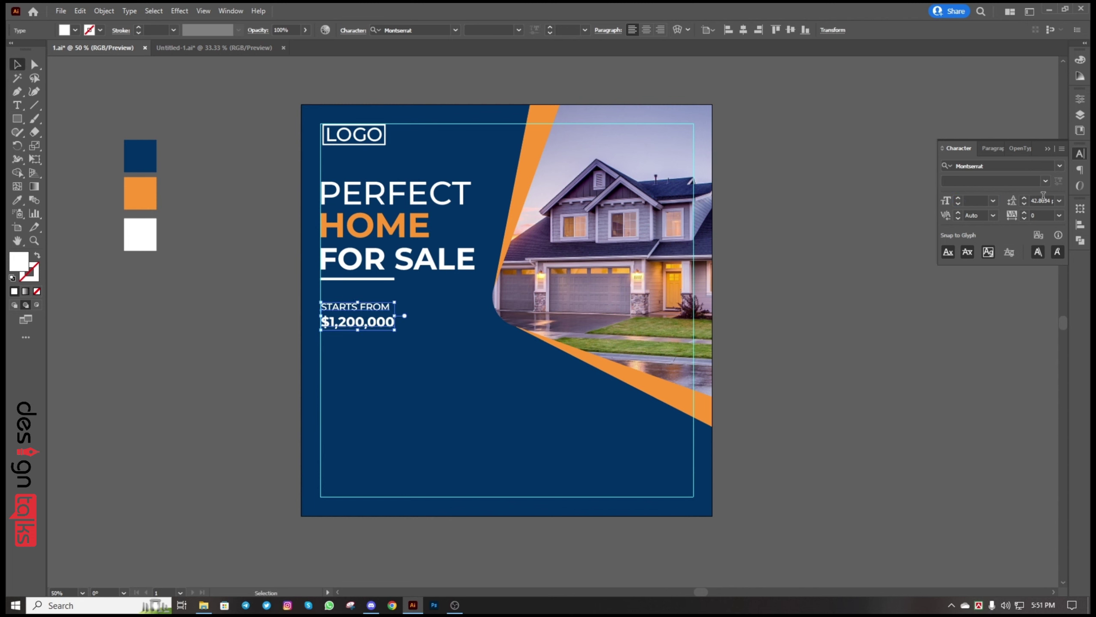
left_click(1059, 201)
left_click(1045, 230)
left_click(1045, 201)
key("Down")
key("Down")
key("Down")
key("Down")
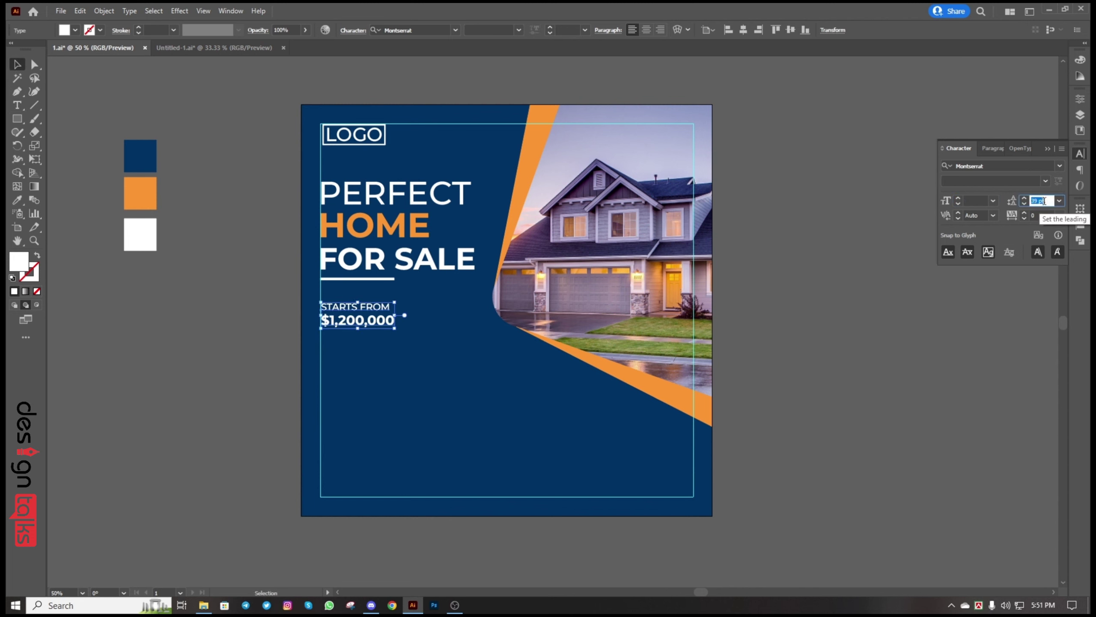
Scale the price text up slightly, to about 42 pt for the price line, and left-align it with the white bar above
left_click_drag(395, 302, 402, 278)
left_click(380, 279, "shift")
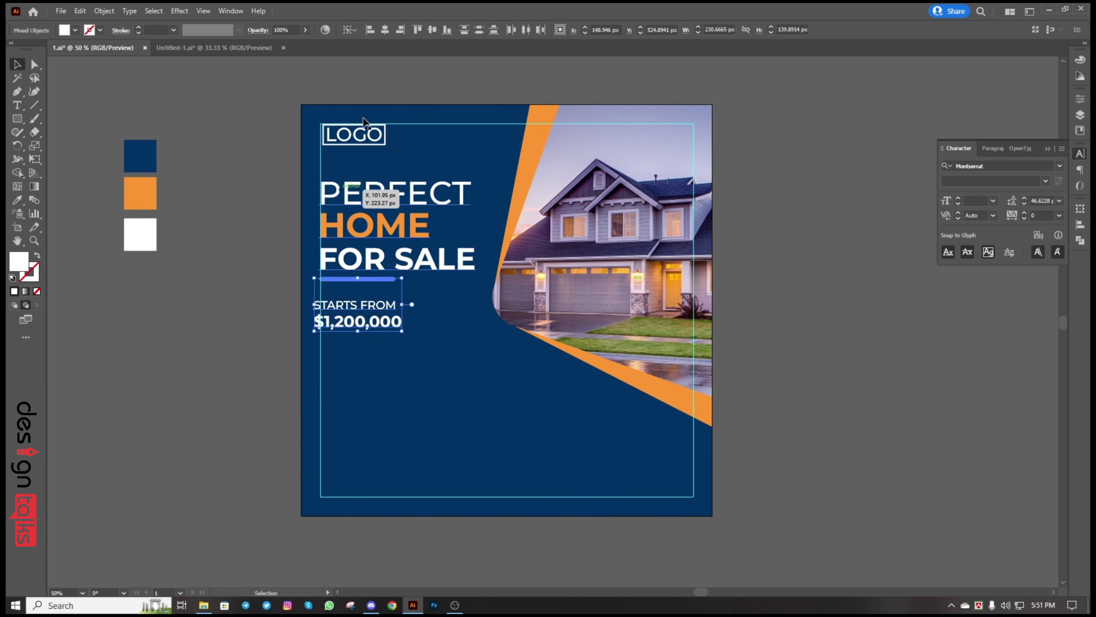
left_click(370, 29)
left_click(257, 297)
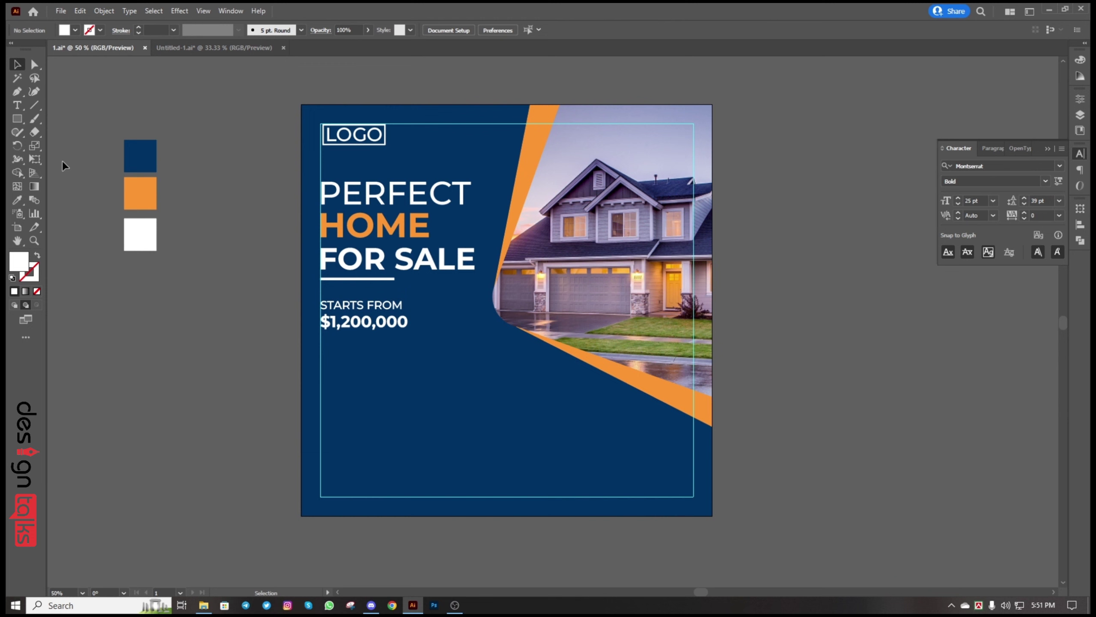
Set the $1,200,000 line to 40 pt in the SemiBold weight of Montserrat
left_click(17, 105)
left_click_drag(320, 323, 408, 324)
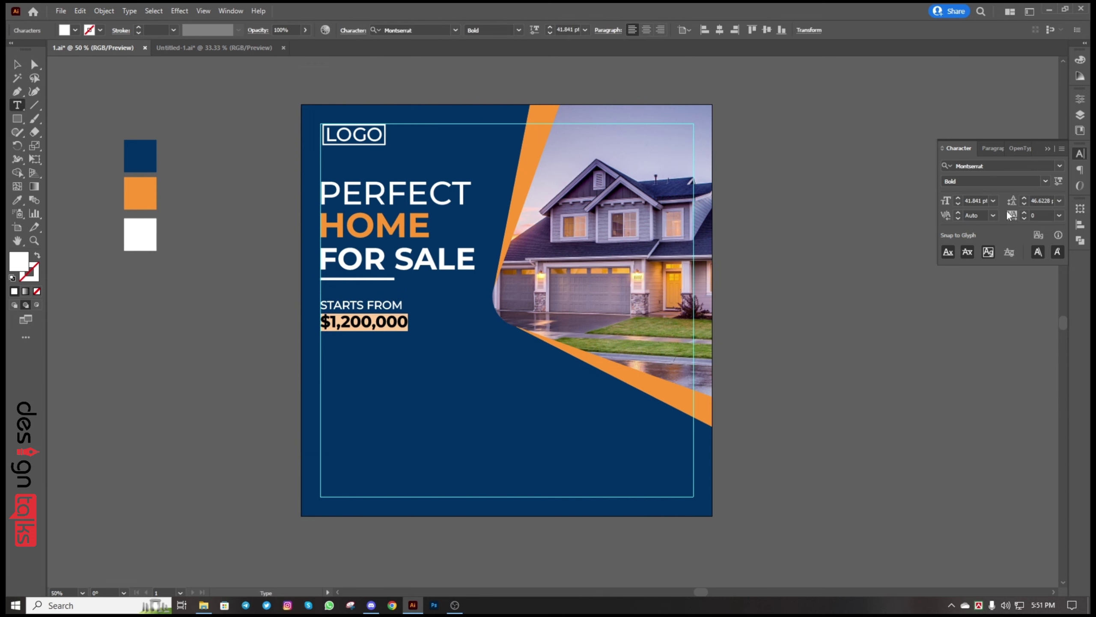
double_click(972, 197)
type("40")
key("Return")
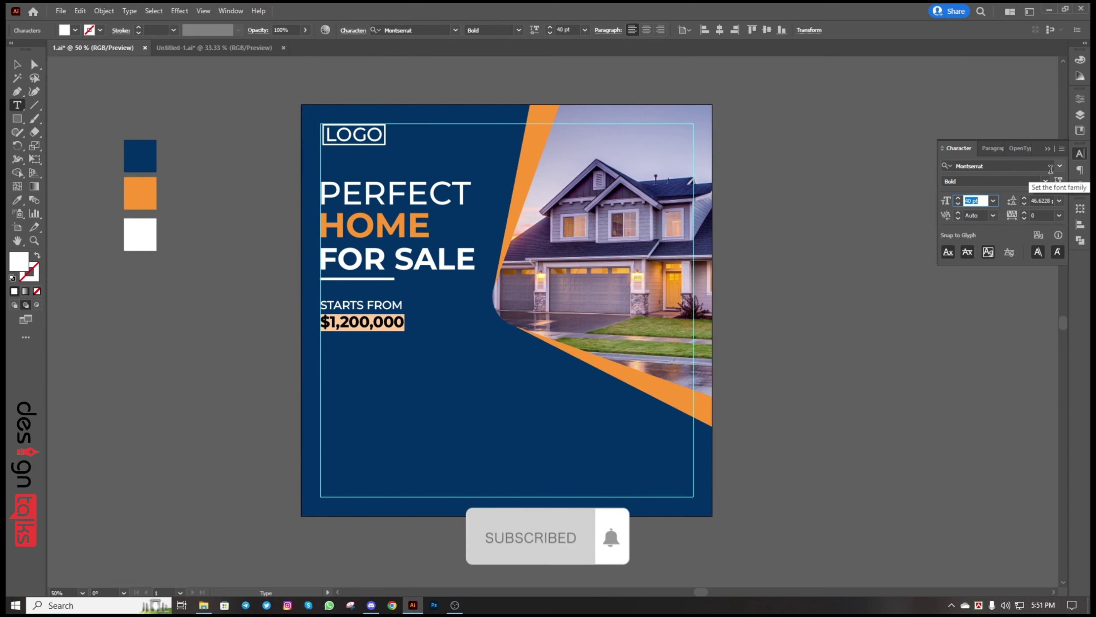
left_click(1045, 181)
left_click(982, 256)
key("ctrl+shift+a")
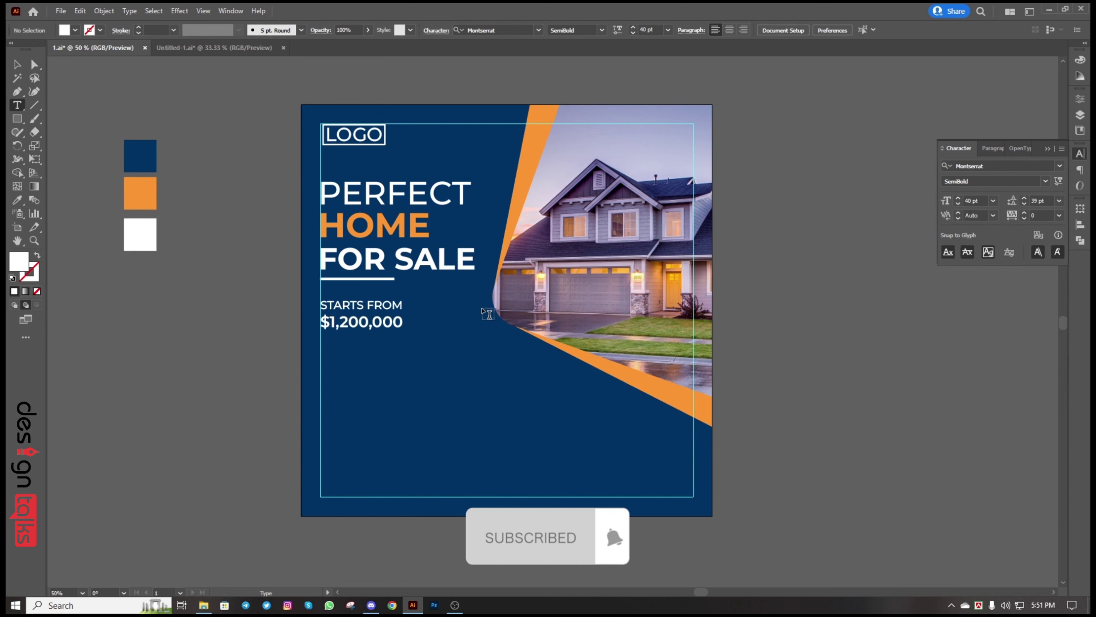
Set the STARTS FROM line to 25 pt with a tracking of 10
left_click_drag(324, 303, 442, 299)
double_click(974, 199)
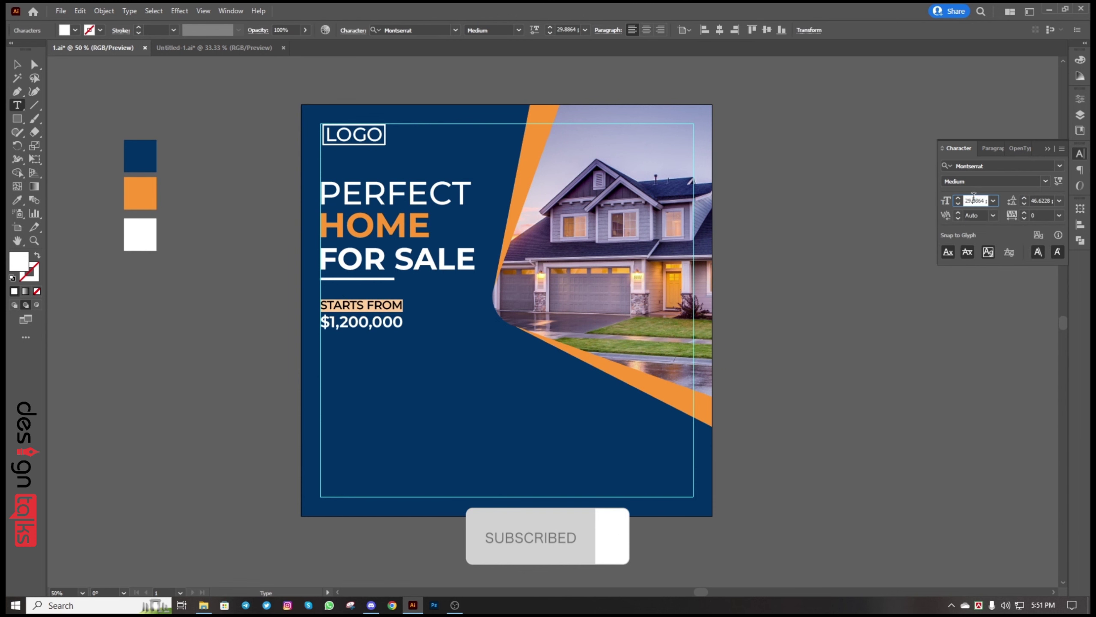
type("25")
key("Return")
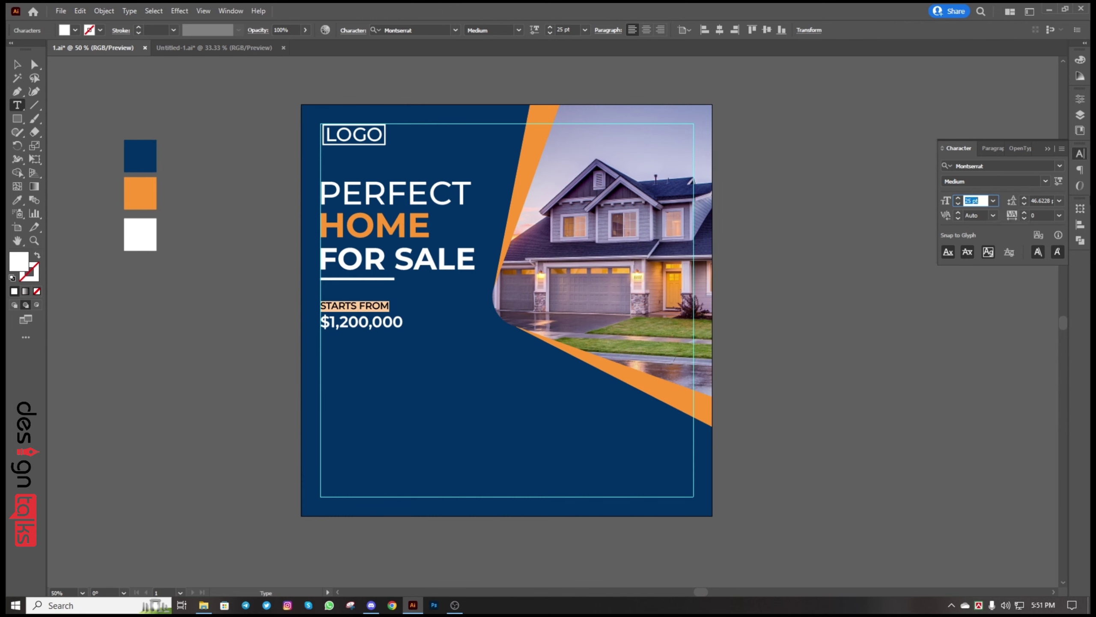
left_click(1060, 216)
left_click(1054, 328)
left_click(930, 360, "ctrl")
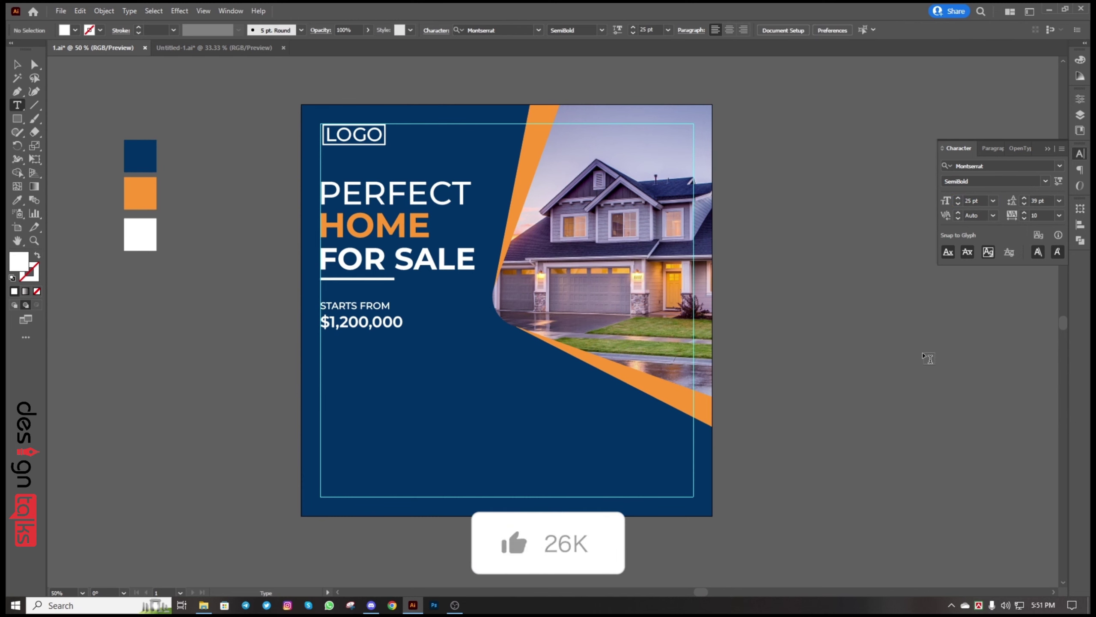
Recolour the $1,200,000 line with the orange sampled from the swatch square
left_click_drag(320, 322, 403, 321)
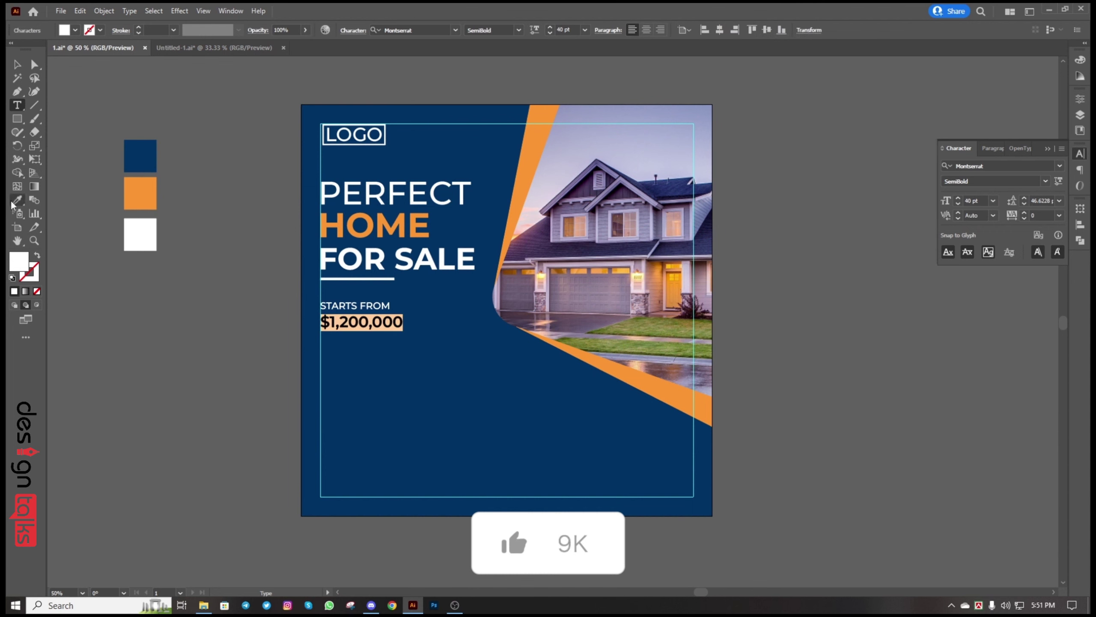
left_click(17, 200)
left_click(140, 192)
left_click(284, 311, "ctrl")
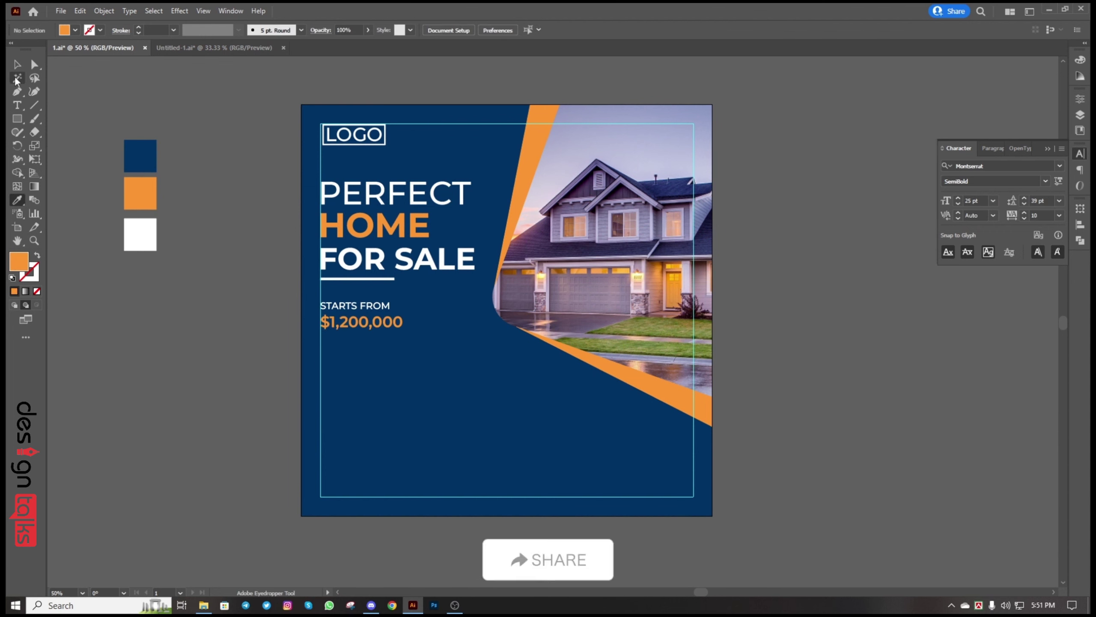
Set the leading of the price text block to 44 pt and nudge it slightly up toward the white bar
key("v")
left_click(340, 312)
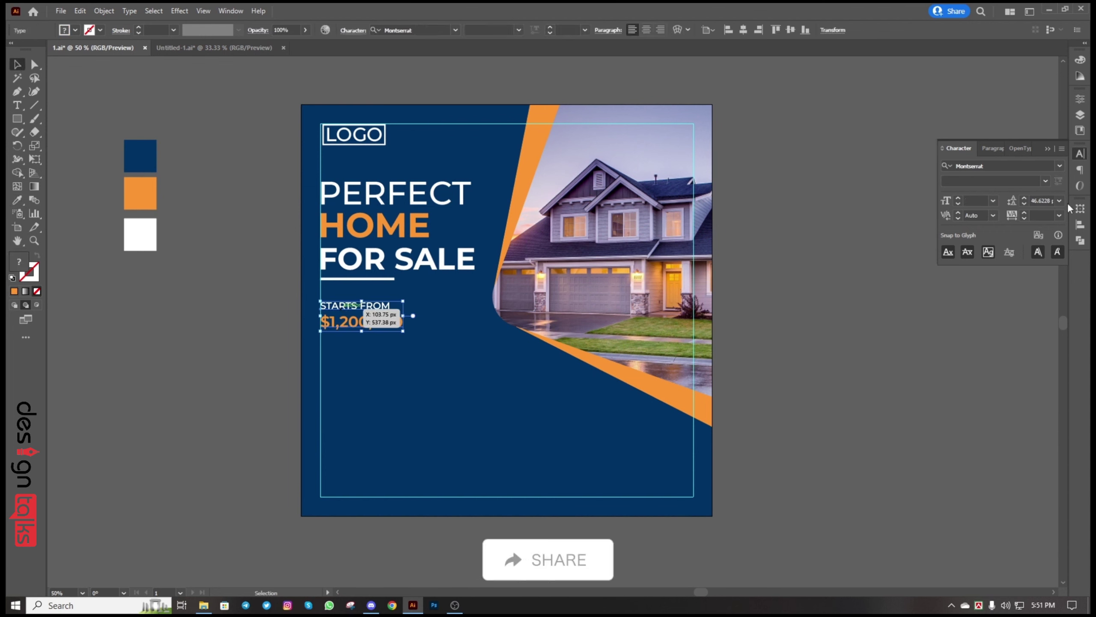
left_click(1049, 201)
scroll(1049, 201, "down", 3)
left_click(991, 292)
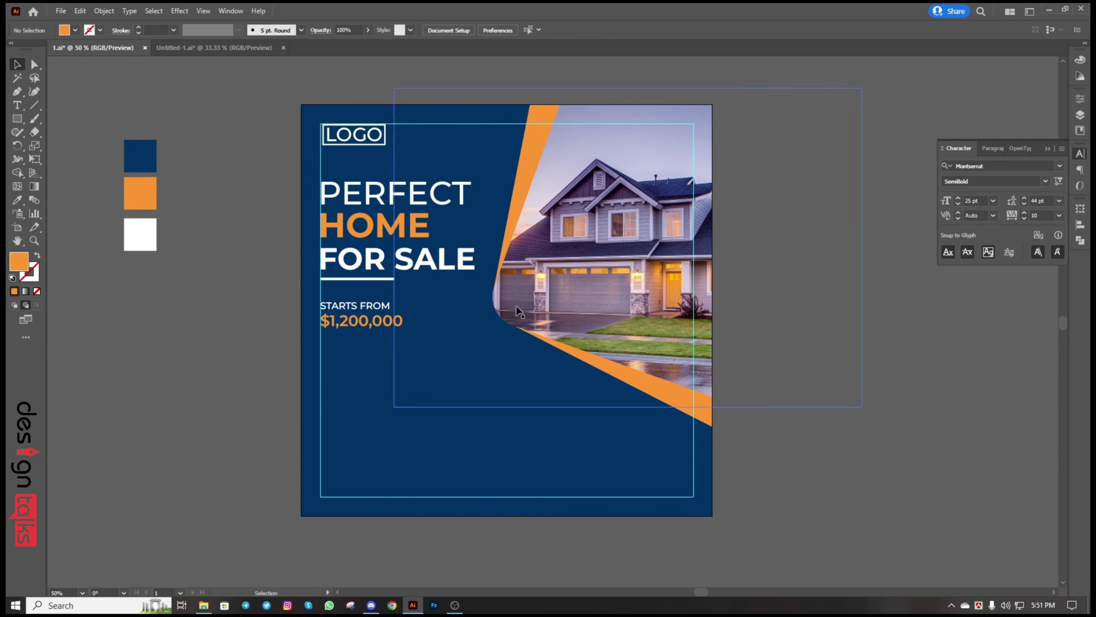
left_click(378, 306)
left_click_drag(374, 311, 403, 318)
left_click(274, 341)
Set the tracking of the $1,200,000 line to 10
left_click(17, 105)
left_click(1059, 215)
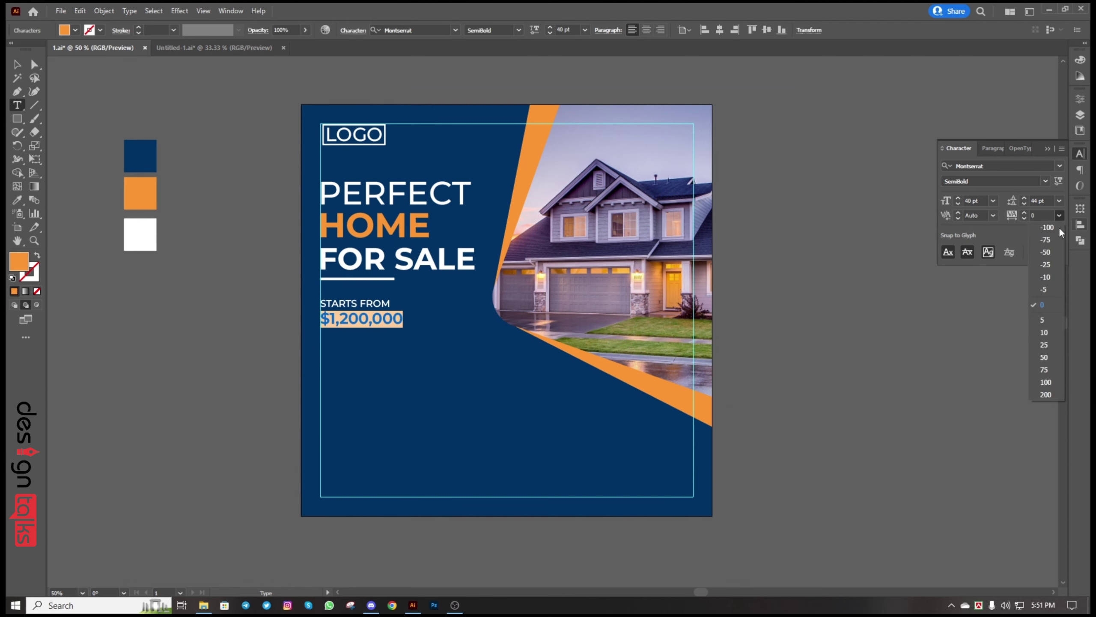
left_click(1050, 331)
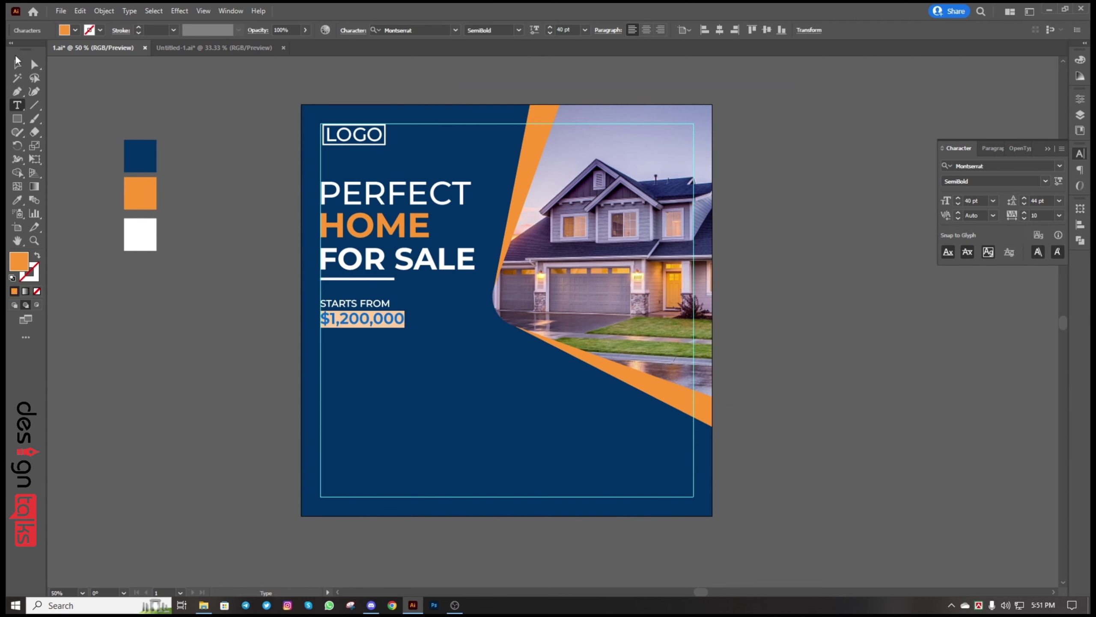
left_click(16, 61)
left_click(139, 333)
Move the price text block slightly down to widen the gap below the white bar
left_click_drag(139, 334, 147, 305)
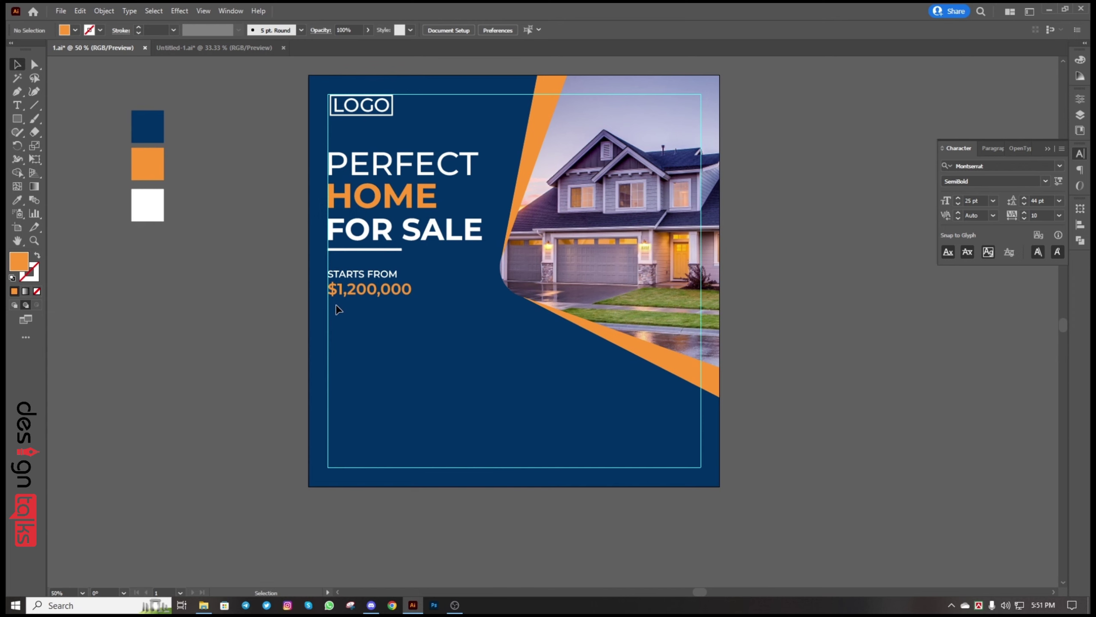
scroll(337, 309, "up", 1)
left_click_drag(338, 309, 354, 307)
left_click(239, 346)
Add the point text FEATURES on the empty canvas below the colour swatches
key("t")
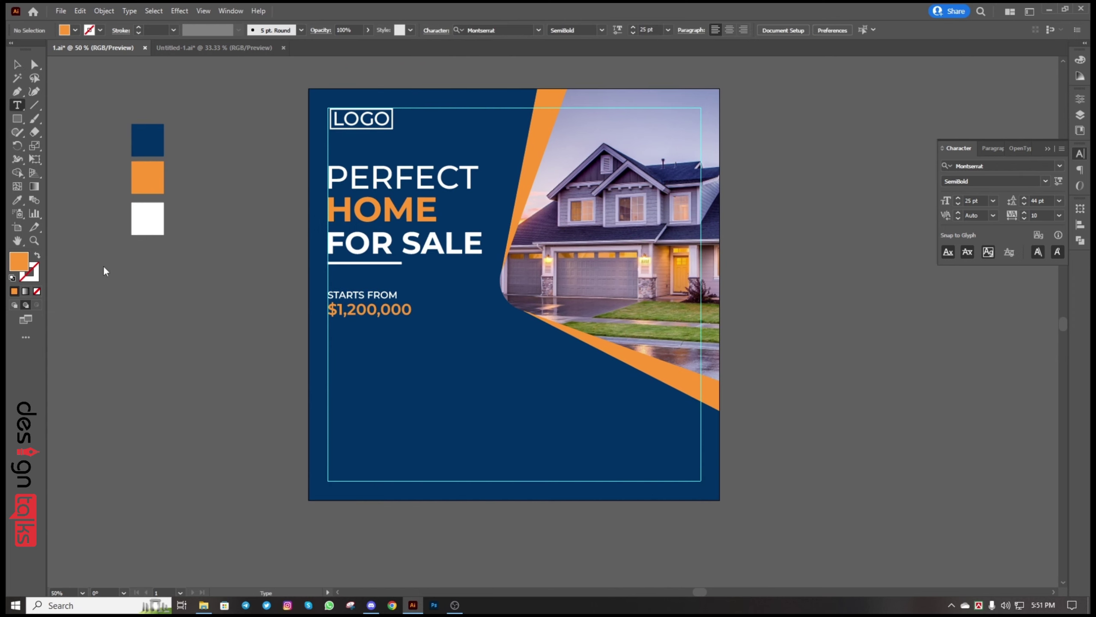
left_click(104, 268)
type("FA")
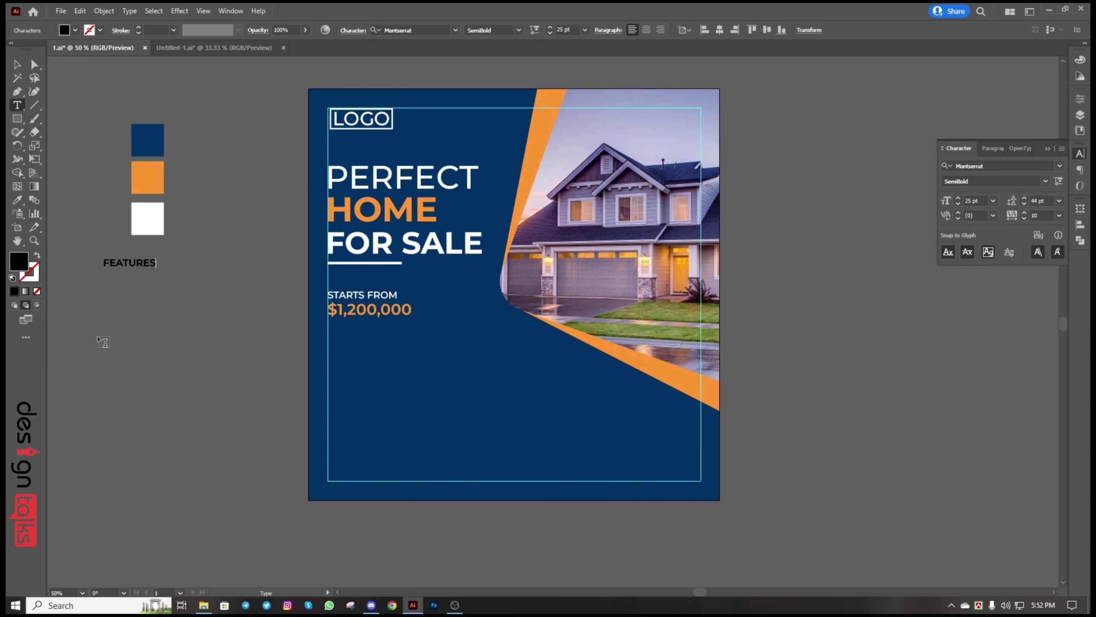
scroll(103, 342, "up", 1)
key("Escape")
Copy the white Montserrat Medium text style of the PERFECT line onto the FEATURES text
key("i")
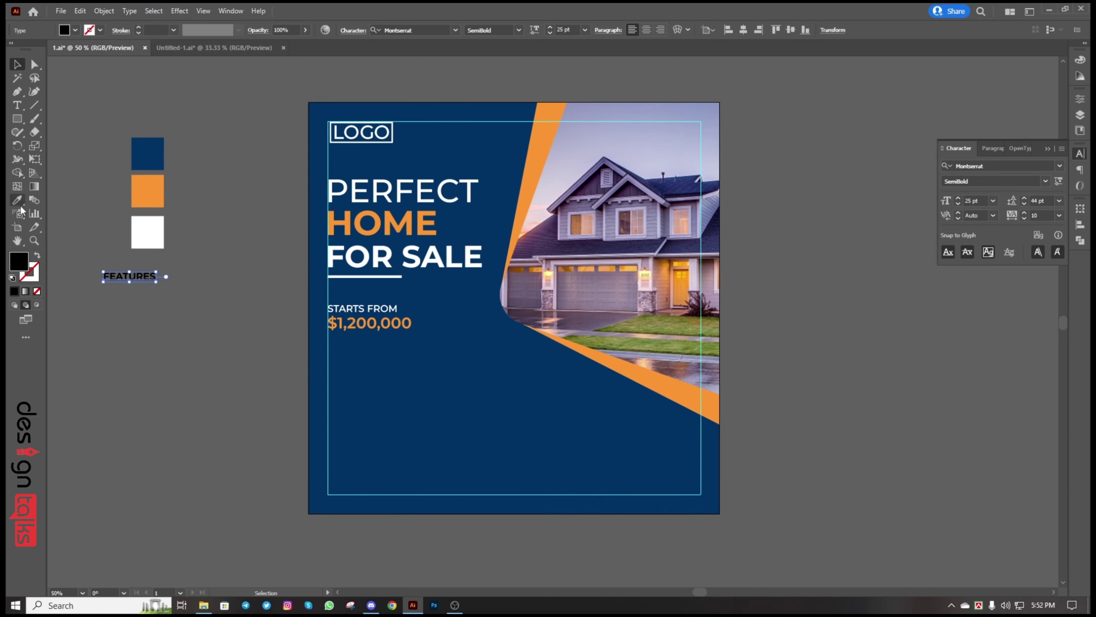
scroll(307, 327, "down", 1)
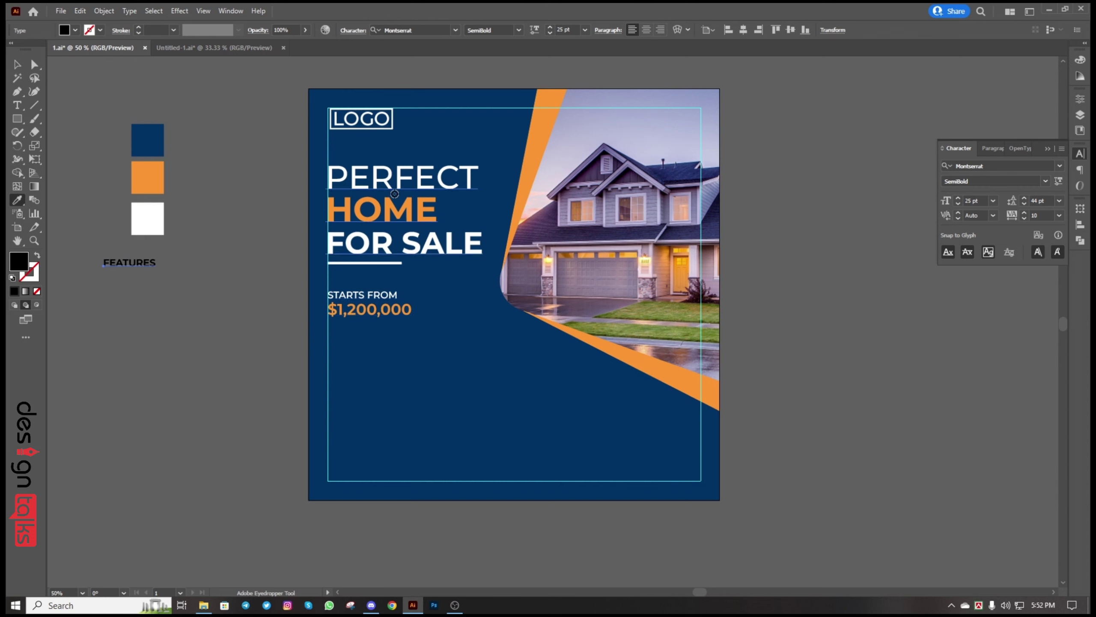
left_click(382, 177)
Scale down the FEATURES text, place it under the price at the left margin guide and set its font size to 40 pt
left_click(17, 64)
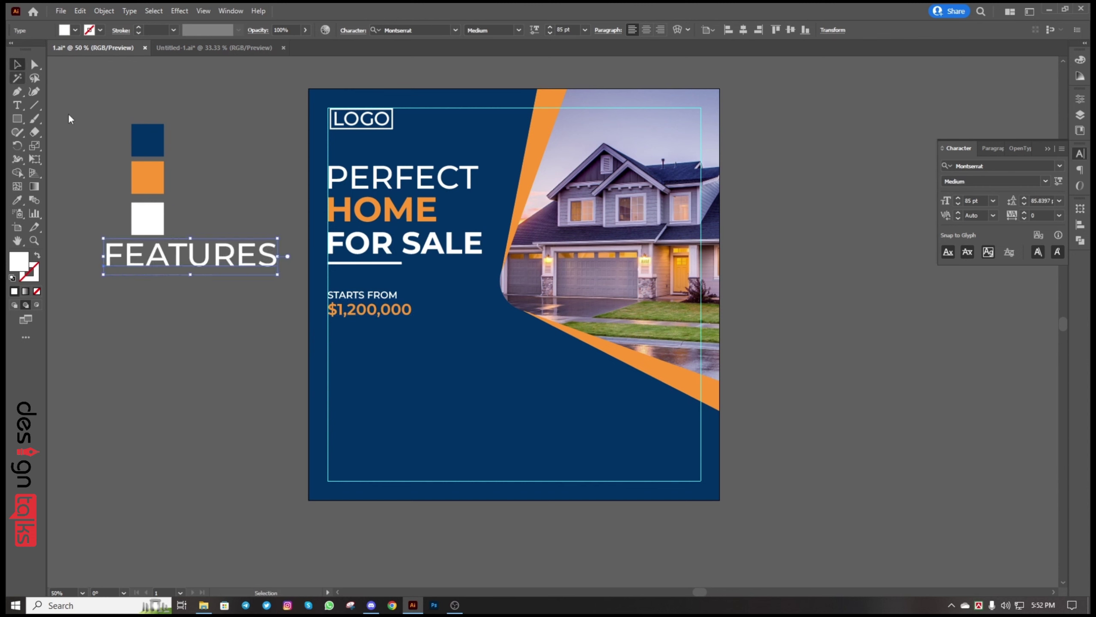
left_click_drag(273, 242, 262, 245)
left_click_drag(227, 259, 408, 345)
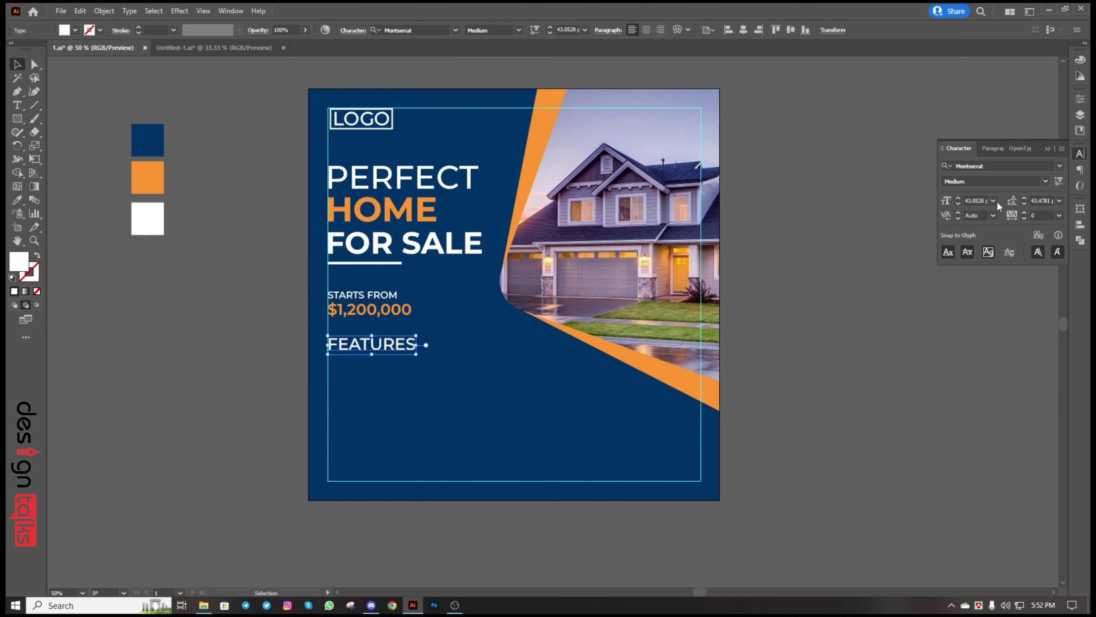
left_click(975, 200)
type("40")
key("Return")
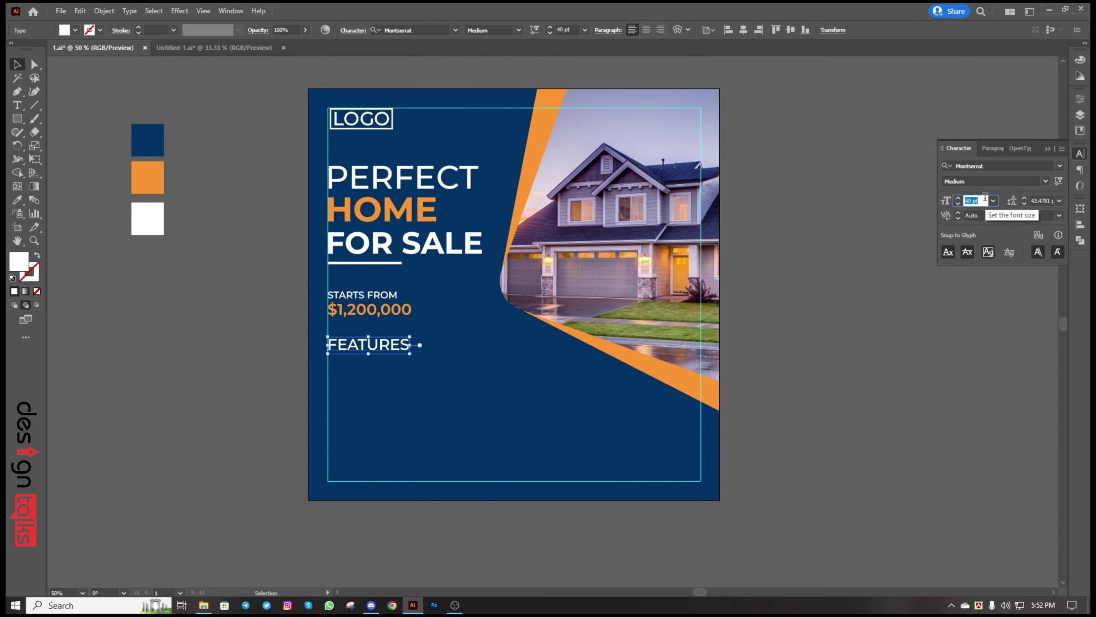
scroll(816, 437, "down", 1)
left_click(808, 435)
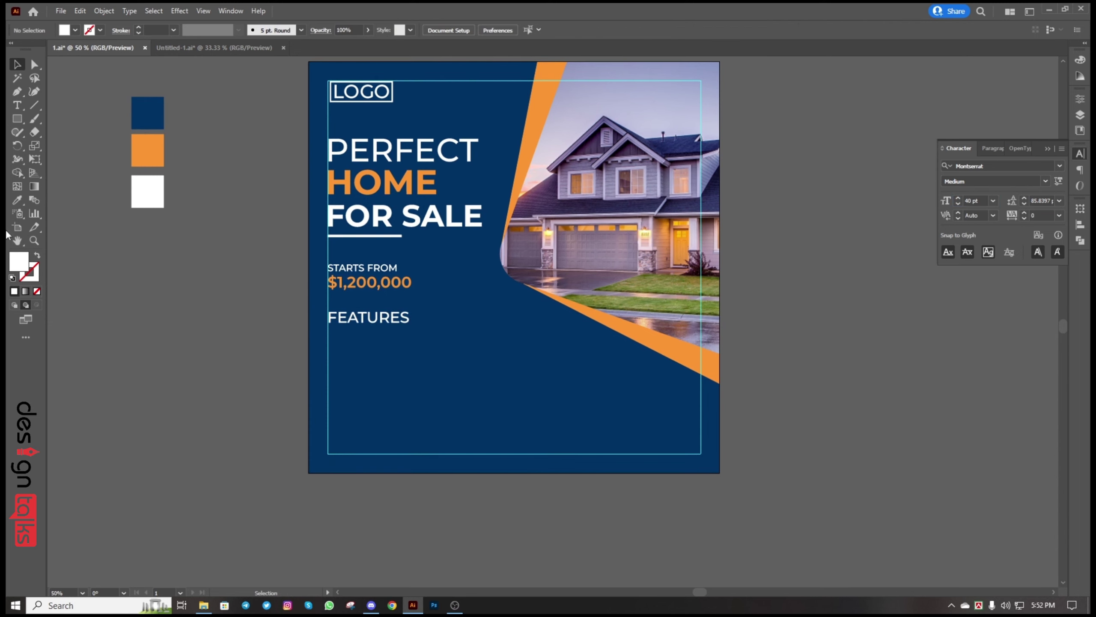
Draw a thin white rectangle about 102 × 4.5 px under the FEATURES text, starting at the left margin guide
left_click(16, 118)
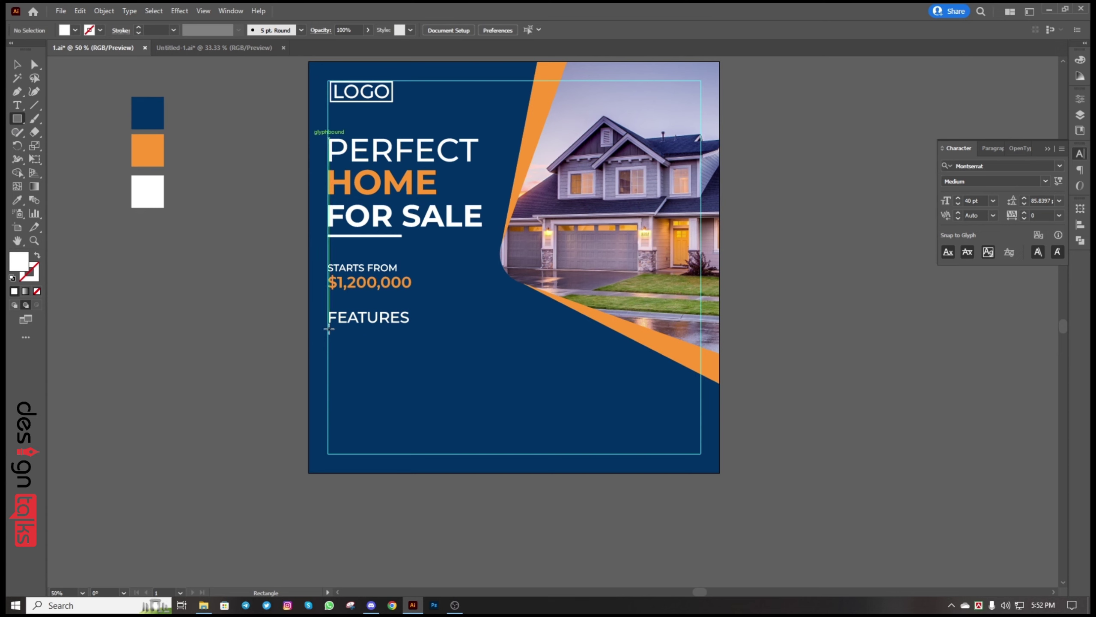
left_click_drag(330, 329, 367, 330)
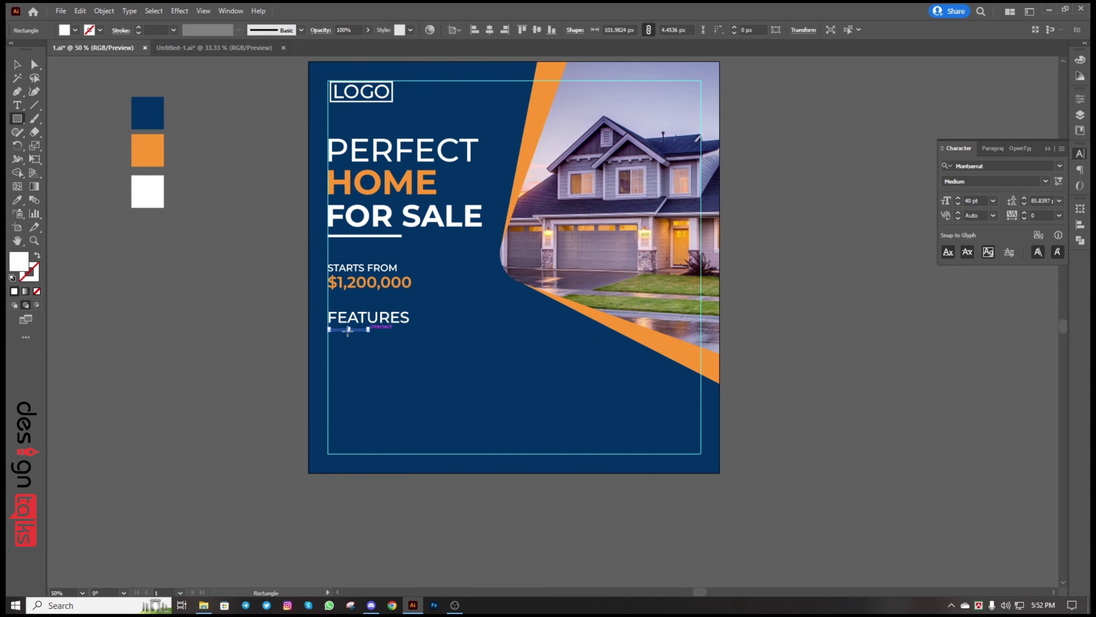
left_click(17, 68)
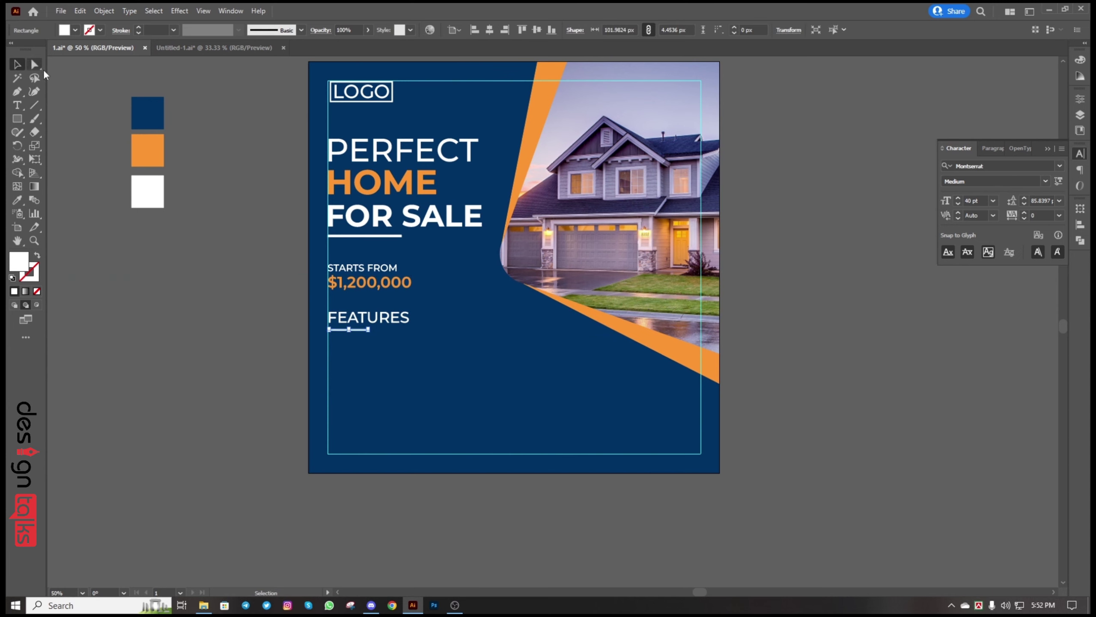
left_click(169, 322)
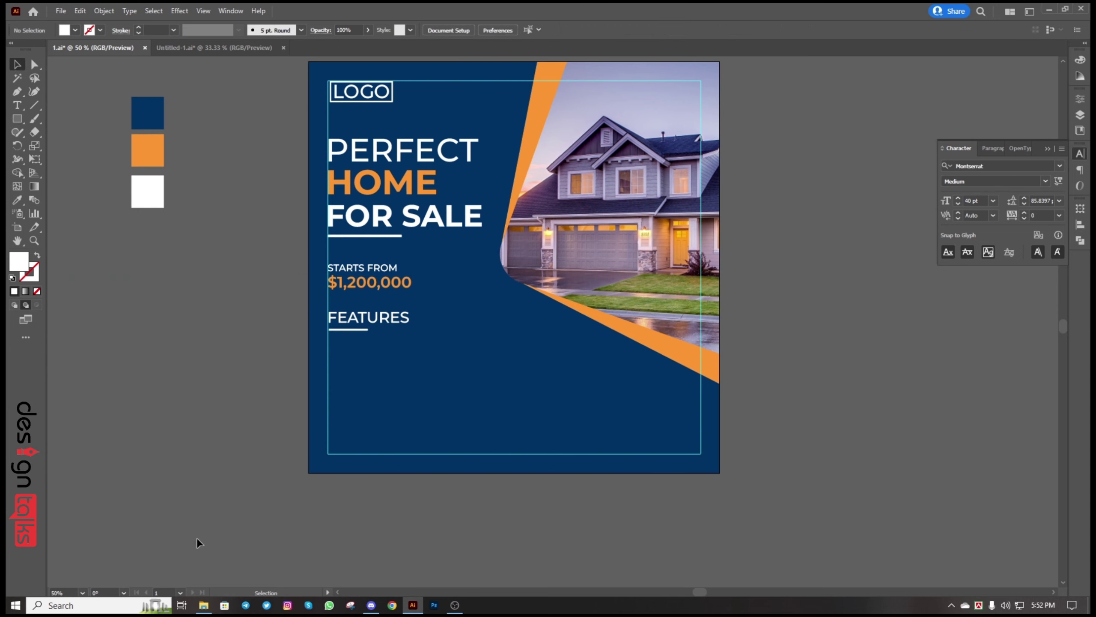
Recolour the FEATURES text and its underline bar with the orange sampled from the swatch square
left_click(366, 319)
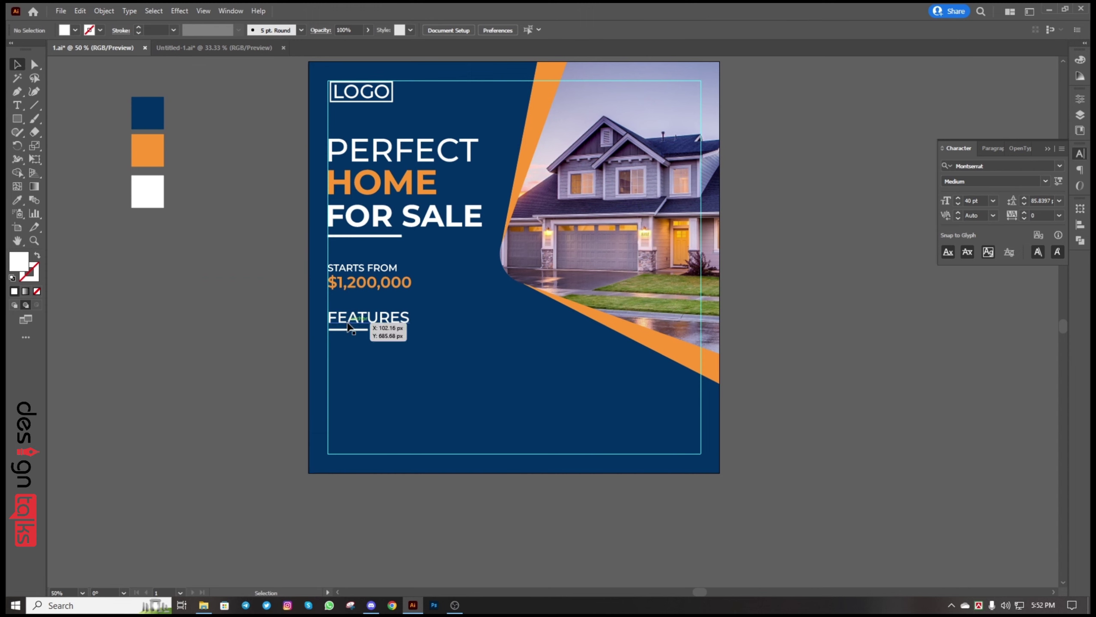
left_click(351, 330, "shift")
left_click(17, 200)
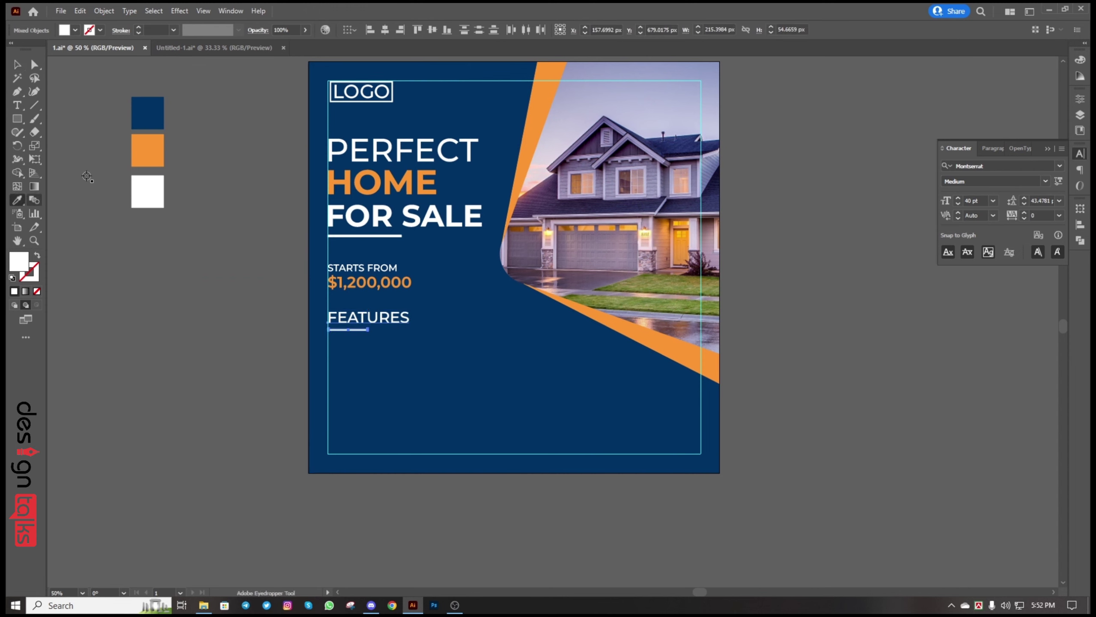
left_click(148, 150)
left_click(174, 336, "ctrl")
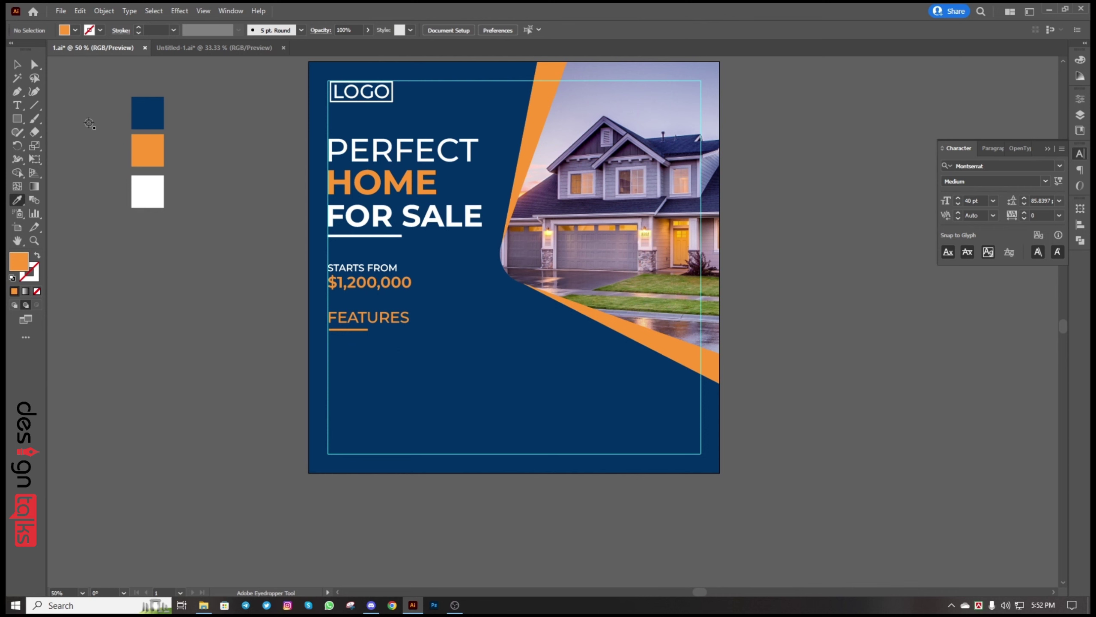
Change the FEATURES text to the Montserrat SemiBold weight and set its font size to 35 pt
left_click(17, 105)
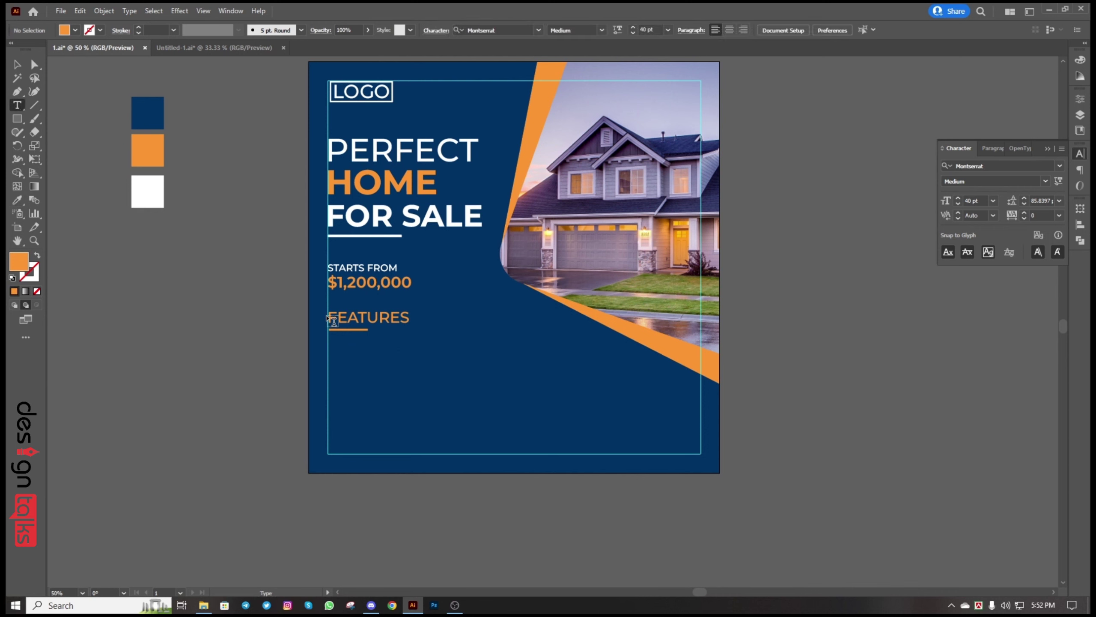
left_click_drag(327, 318, 410, 320)
left_click(1045, 180)
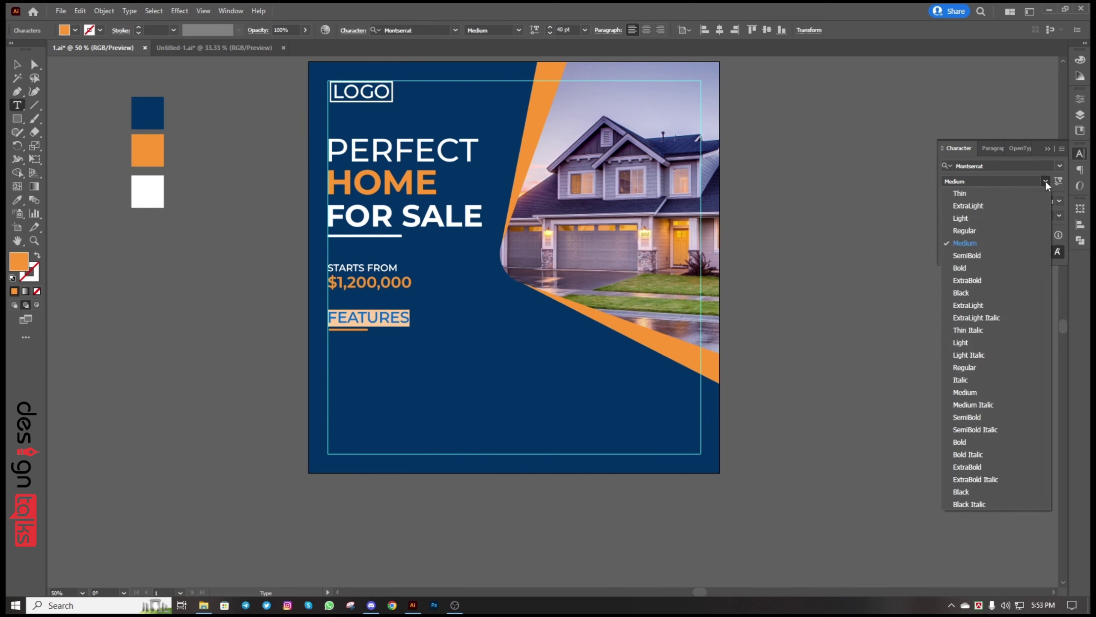
left_click(995, 259)
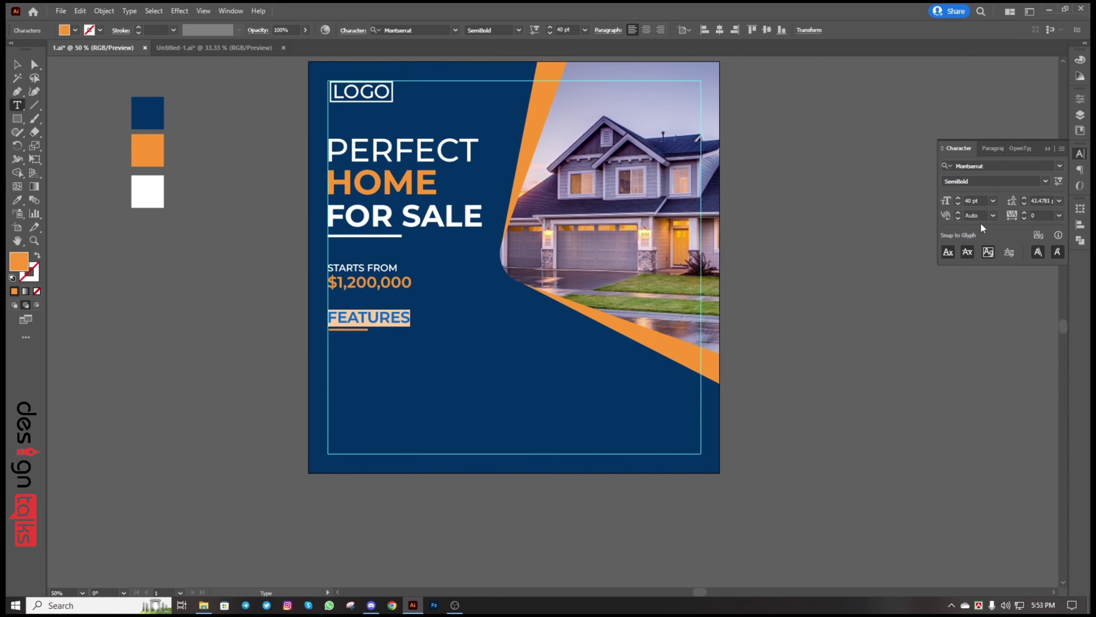
left_click(977, 201)
key("Down")
key("Down")
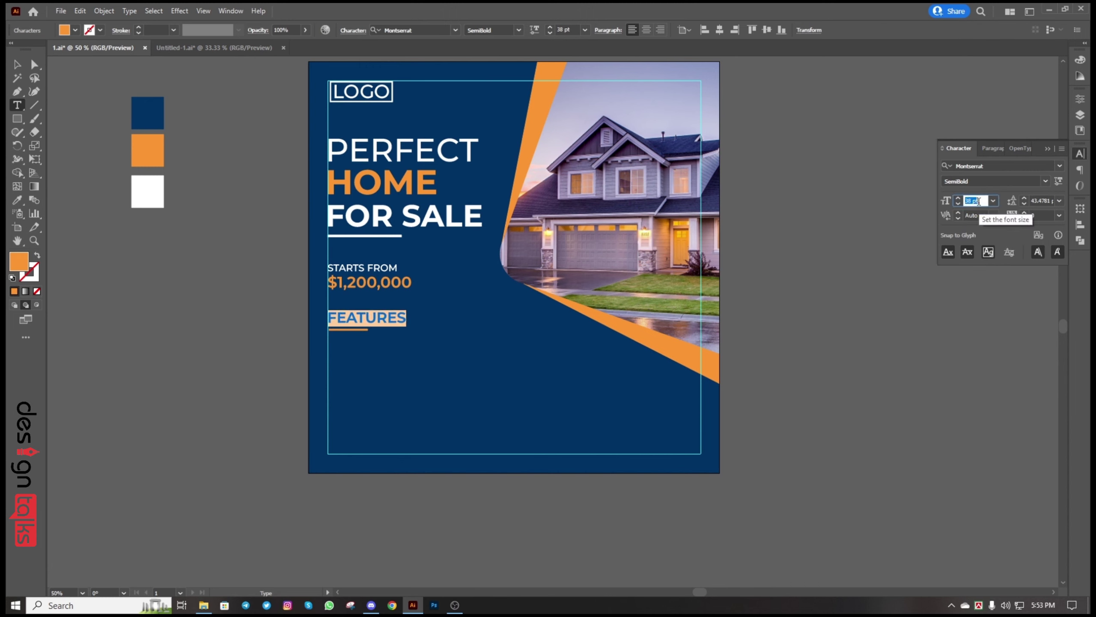
key("Down")
key("Down")
key("Down")
left_click(891, 357)
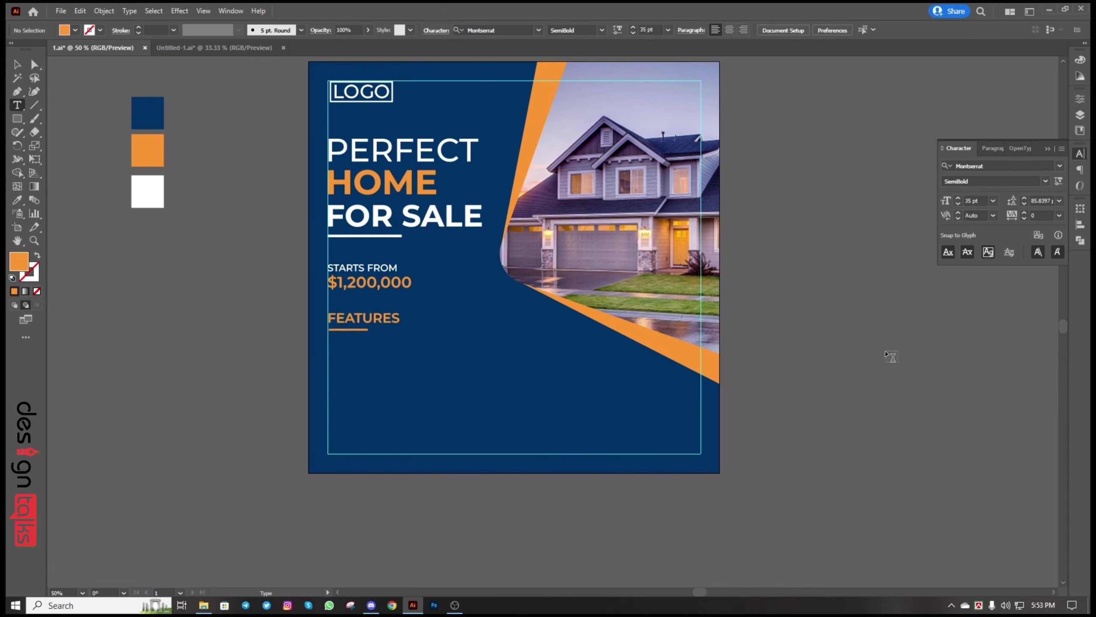
Scale the orange underline bar below FEATURES down to about 94 × 2.2 px
key("v")
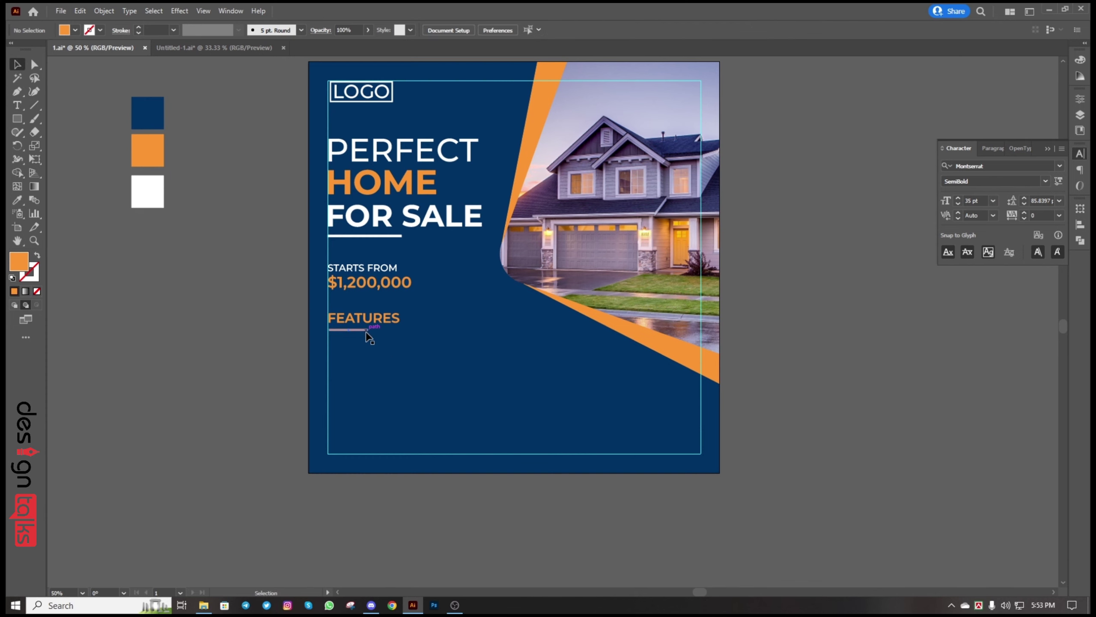
left_click(368, 330)
left_click_drag(369, 330, 365, 330)
scroll(223, 332, "up", 1)
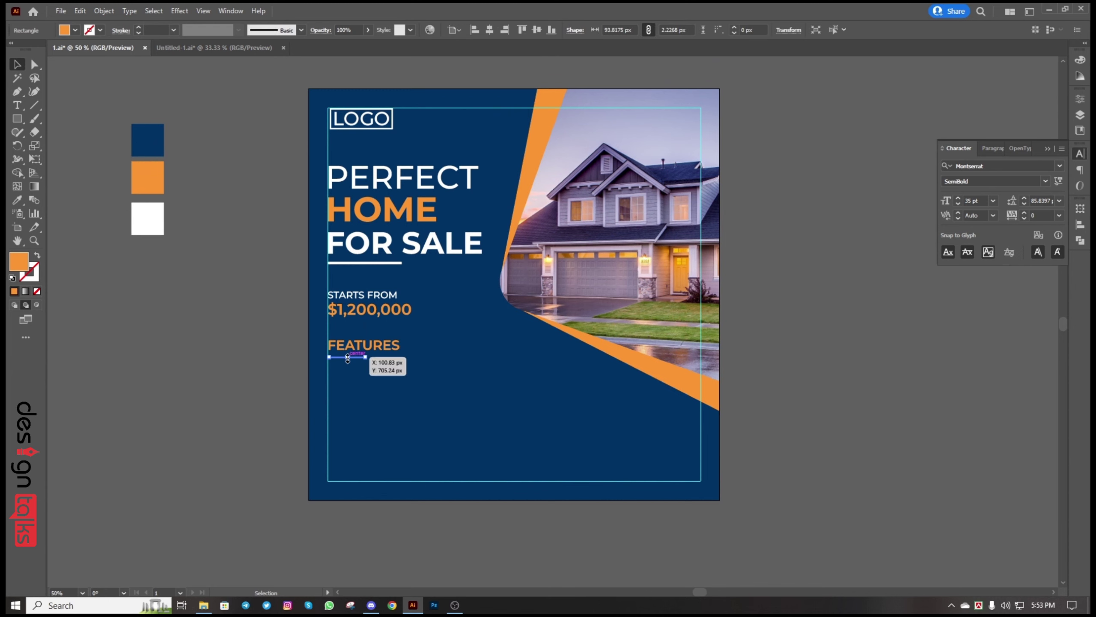
left_click(285, 382)
Draw a small orange bullet circle about 13 px in diameter on the empty area beside the artboard, under the colour swatches
scroll(284, 384, "down", 3)
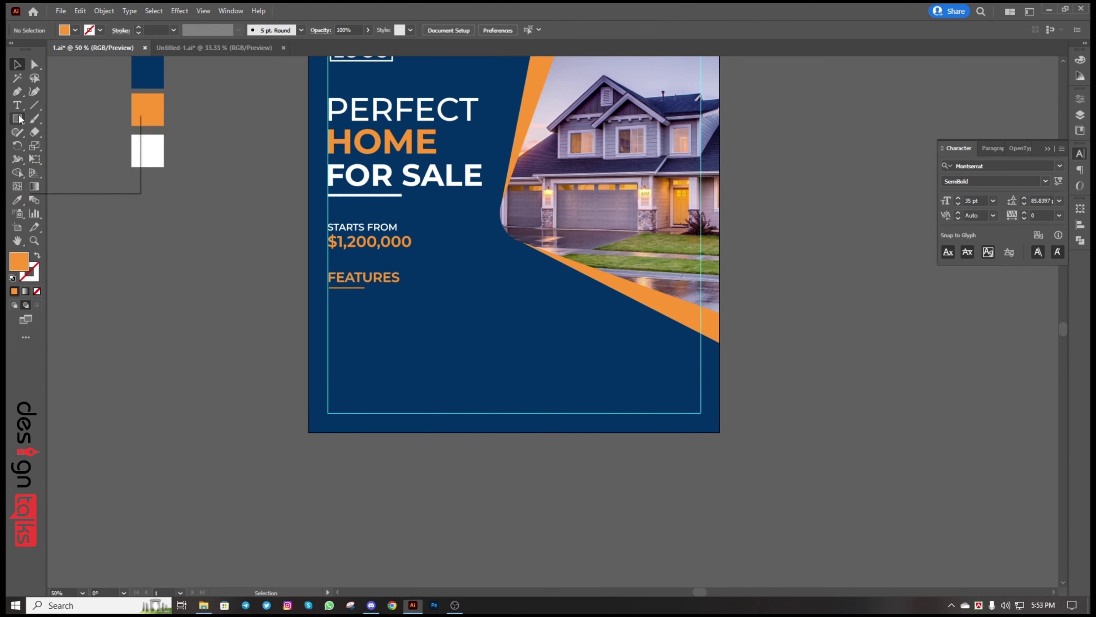
left_click_drag(17, 118, 73, 145)
left_click_drag(93, 230, 146, 266)
left_click(17, 64)
left_click(144, 247)
Add a point text reading 4 BEDROOMS beside the orange bullet
key("t")
left_click(230, 270)
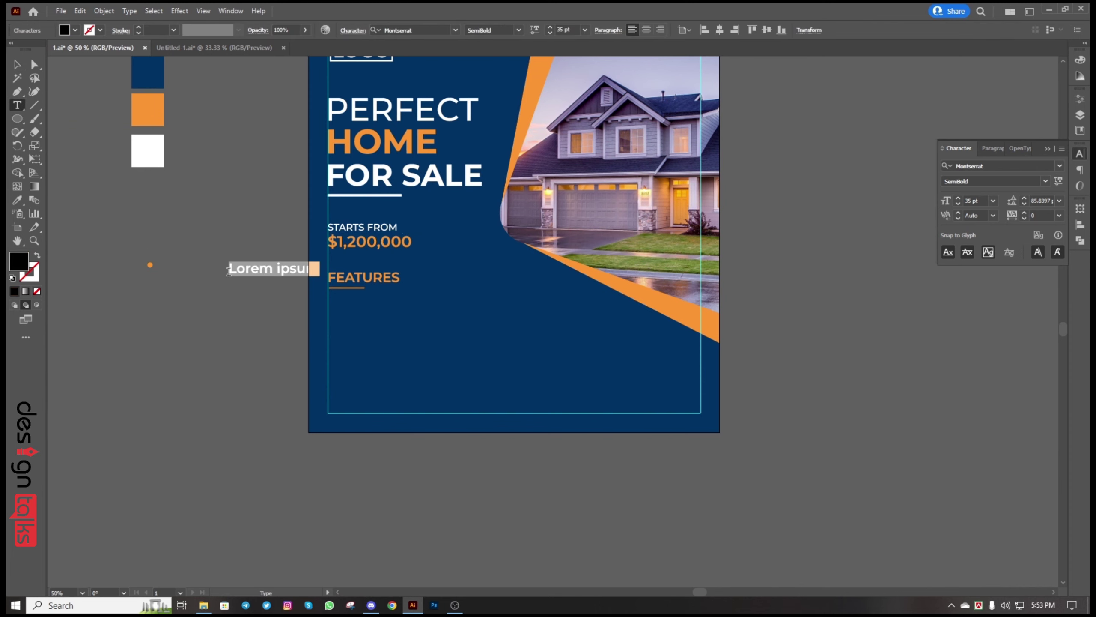
type("4 BAD")
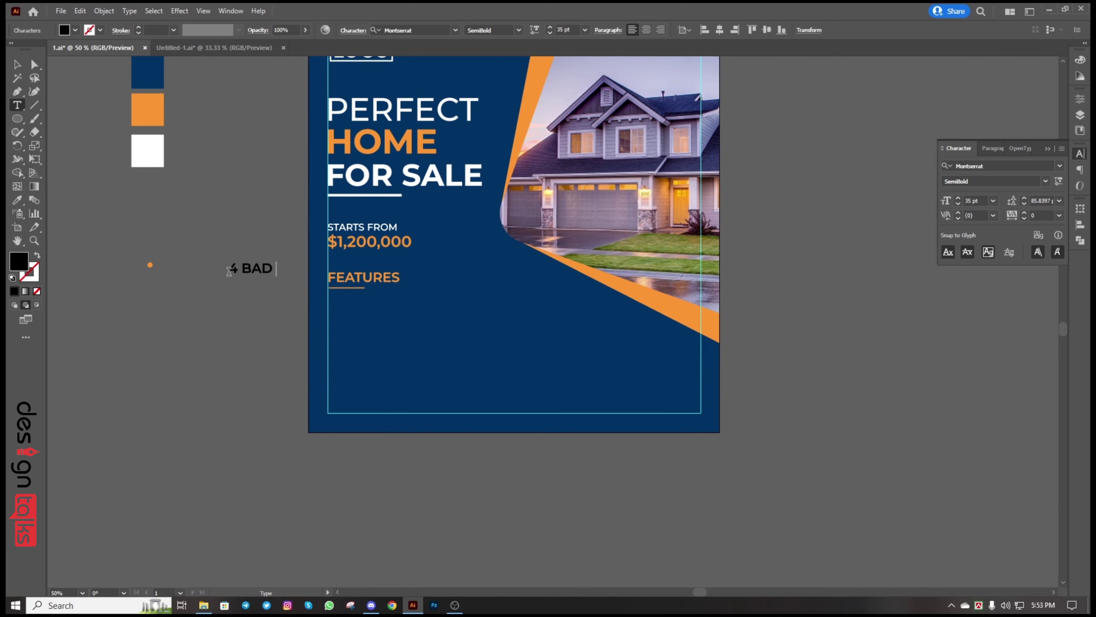
key("BackSpace")
key("BackSpace")
key("BackSpace")
type("BEDROO")
Add three separate text lines below 4 BEDROOMS reading 2 LIVING ROOM, 2 GUEST ROOMS and KITCHEN ROOM
left_click(231, 300)
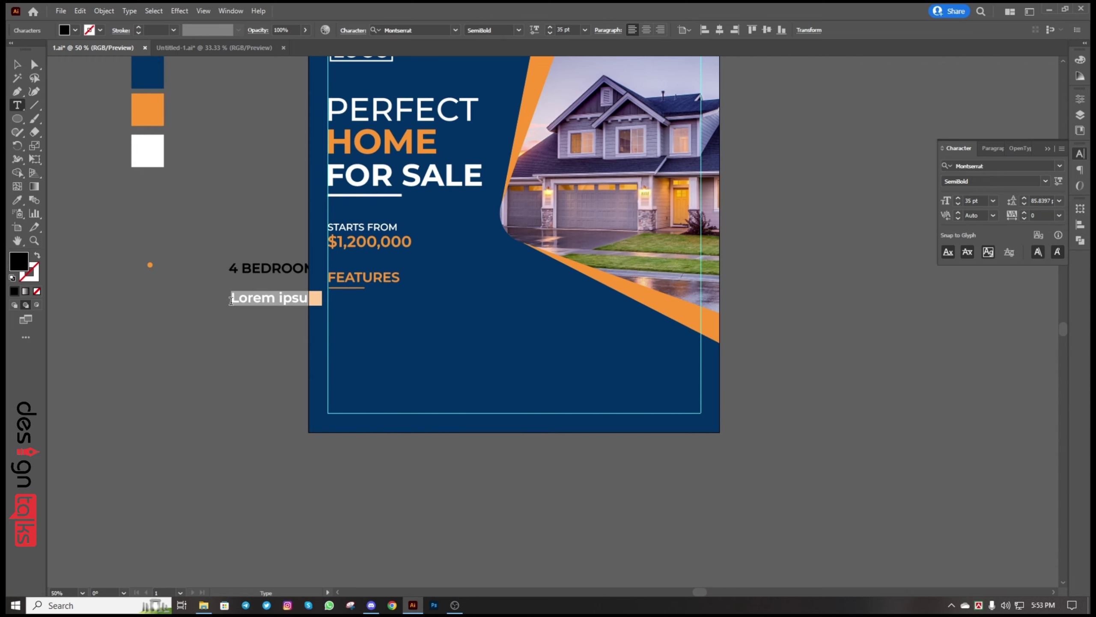
type("2 LIVI")
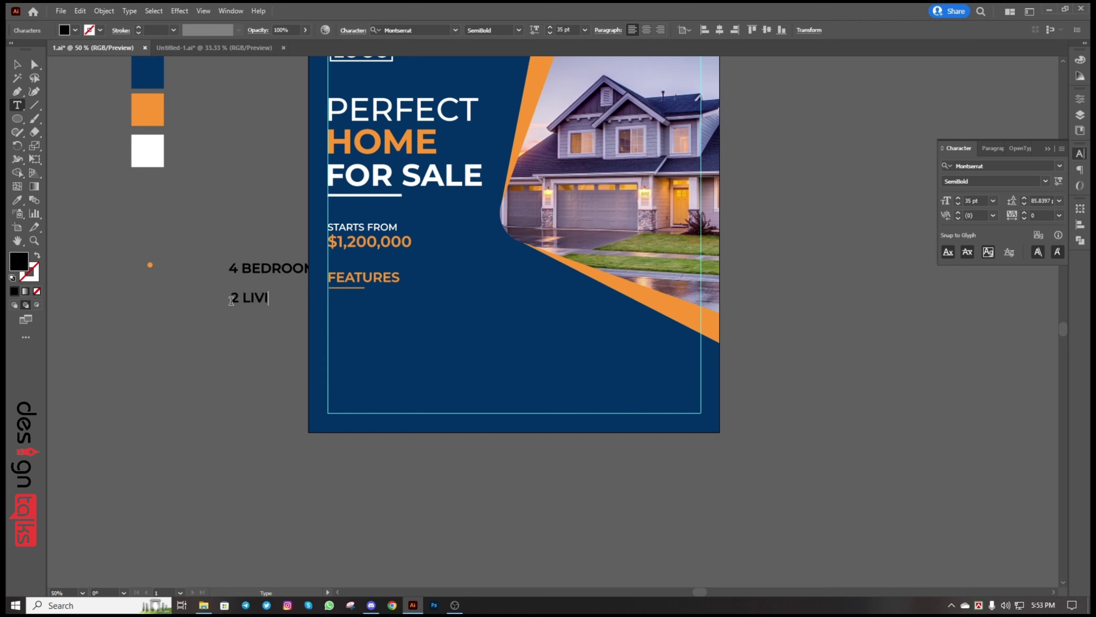
type("NG RO")
left_click(231, 320)
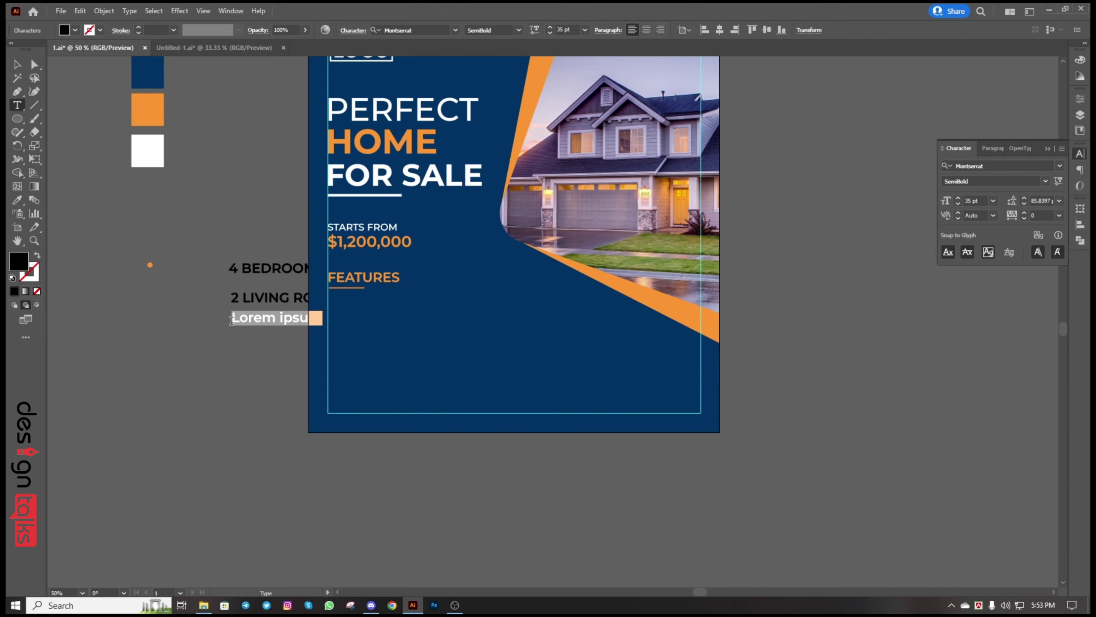
type("2 GUEST R")
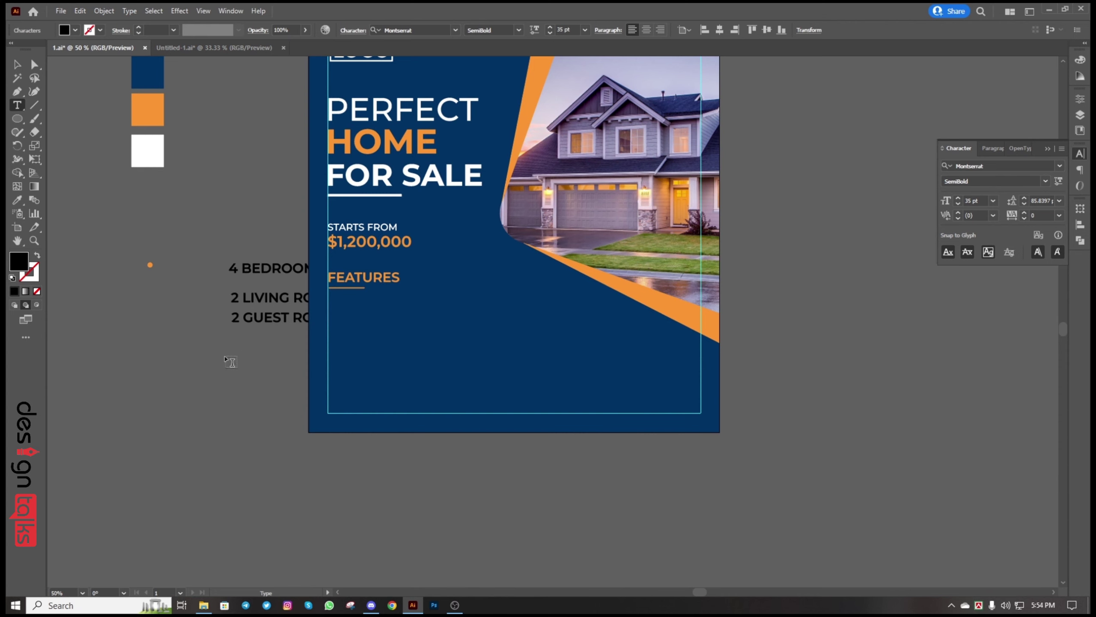
left_click(225, 355)
type("KITCHEN RO")
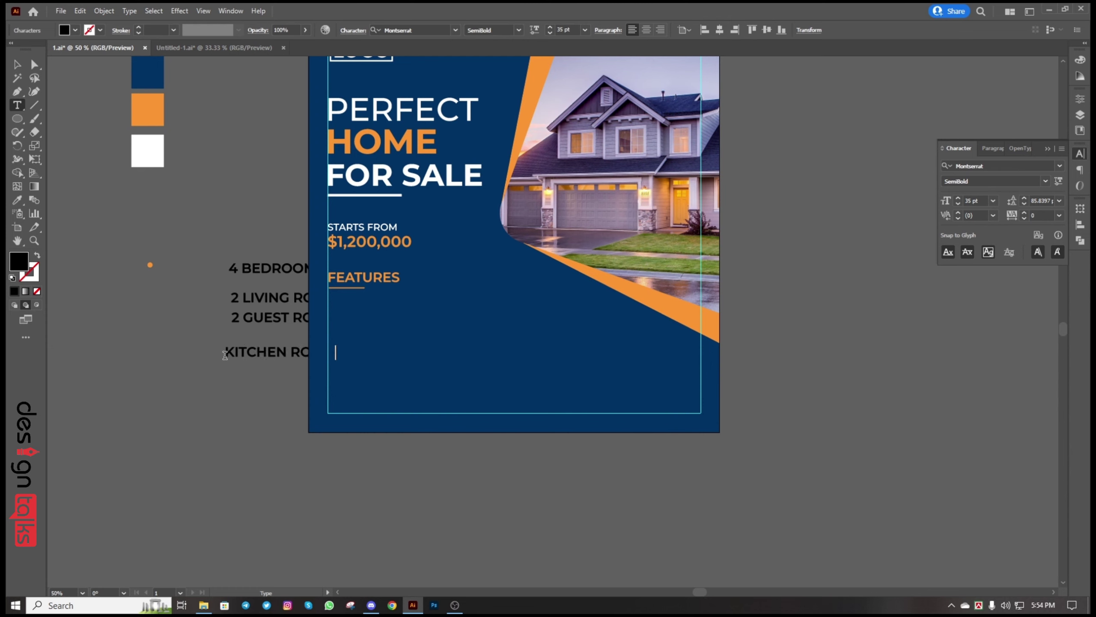
Left-align the four feature lines with one another and move them off the artboard, close to the orange bullet
left_click(18, 65)
left_click_drag(198, 269, 250, 380)
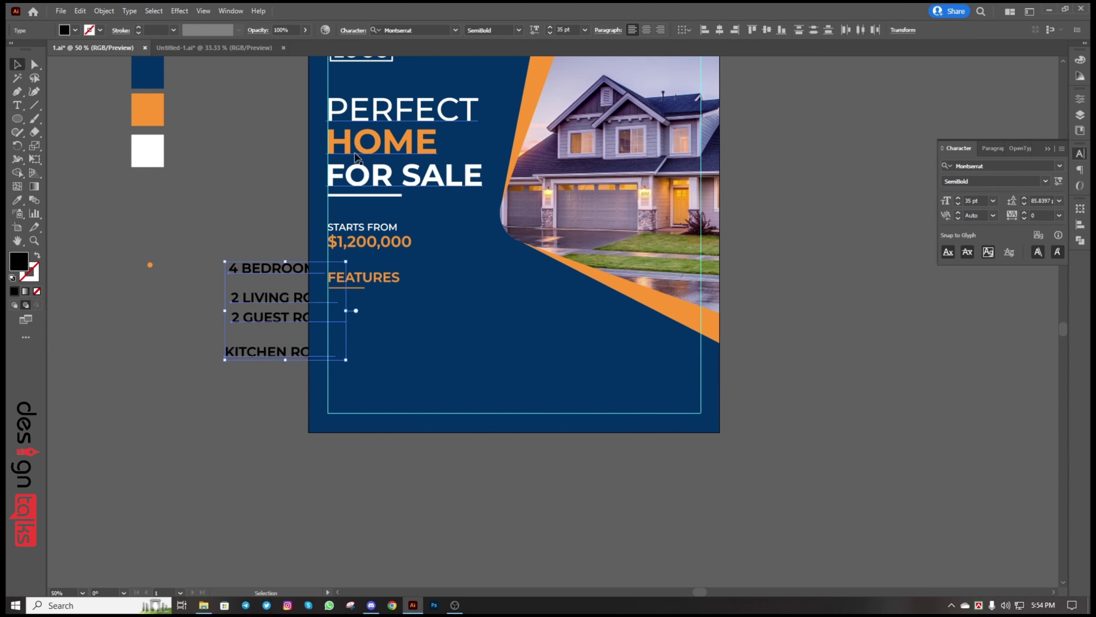
left_click(704, 30)
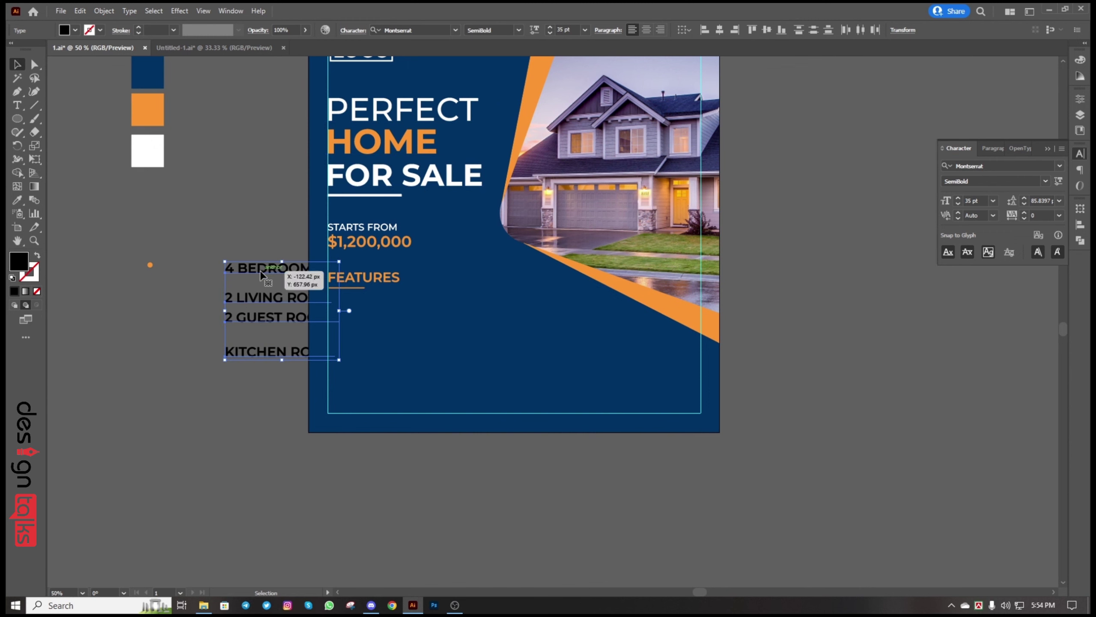
left_click_drag(261, 275, 205, 259)
left_click(234, 379)
Correct the second feature line to read 2 LIVING ROOMS
left_click(17, 105)
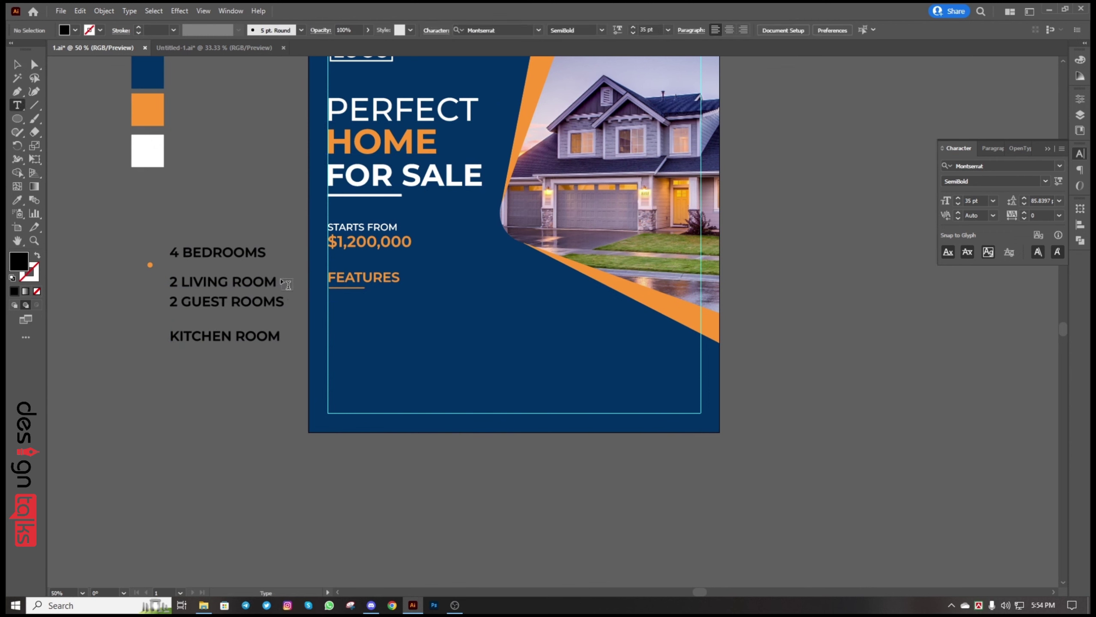
left_click(276, 281)
type("S")
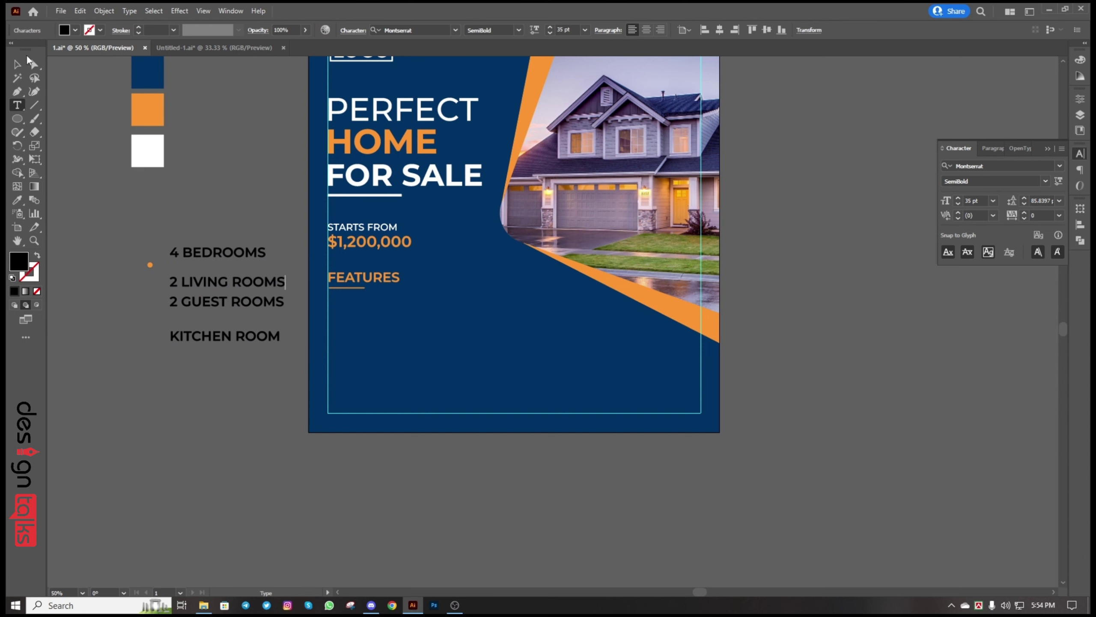
Change the four feature lines to the Montserrat Medium weight
left_click(17, 65)
left_click_drag(161, 240, 263, 347)
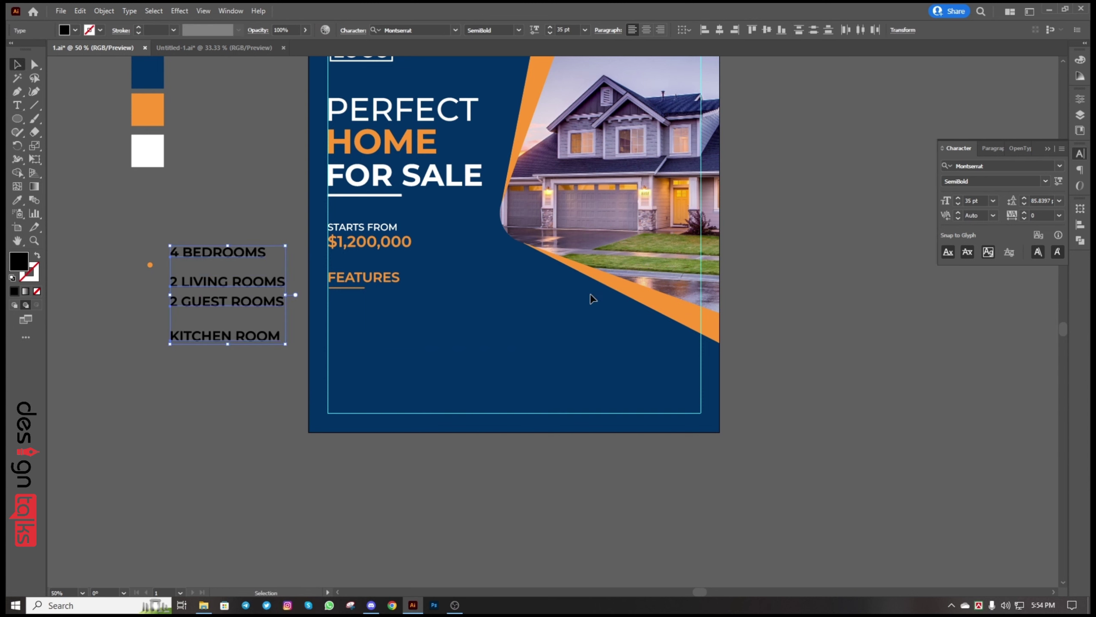
left_click(1045, 181)
left_click(962, 245)
left_click(125, 430)
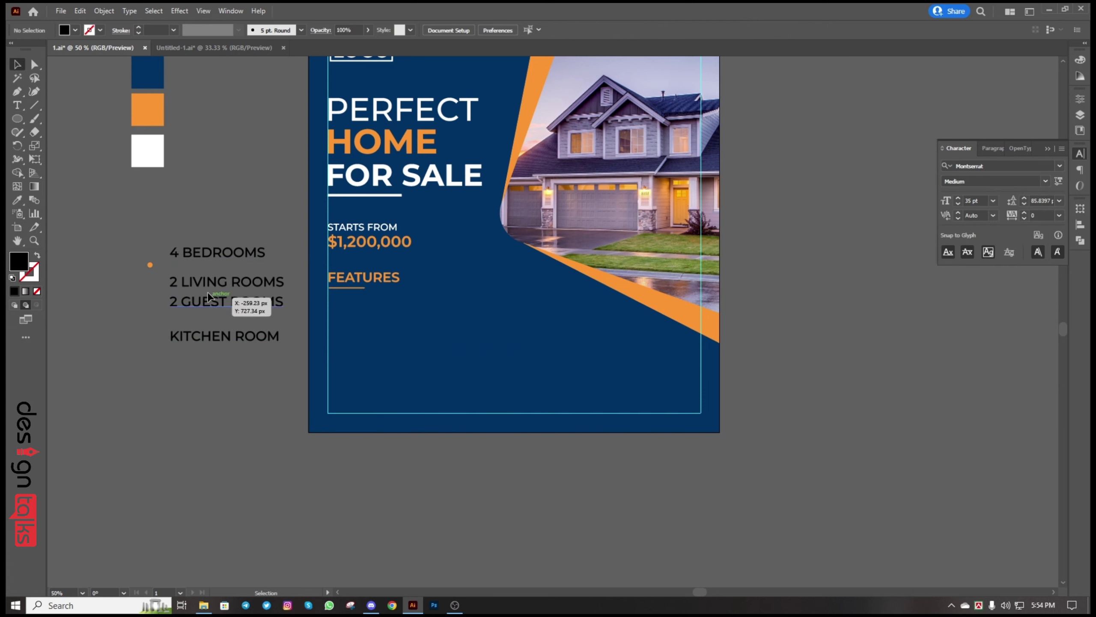
Move the four feature lines closer together with even vertical spacing and set their font size to 30 pt
left_click_drag(208, 259, 210, 275)
left_click_drag(197, 346, 215, 264)
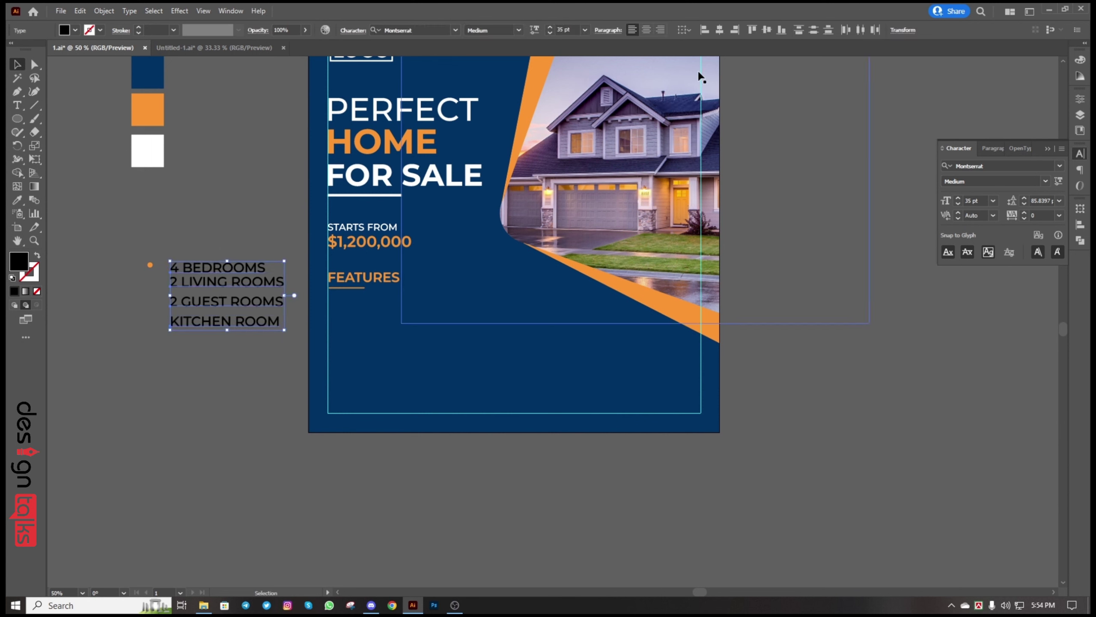
left_click(814, 30)
left_click(977, 201)
type("30")
key("Return")
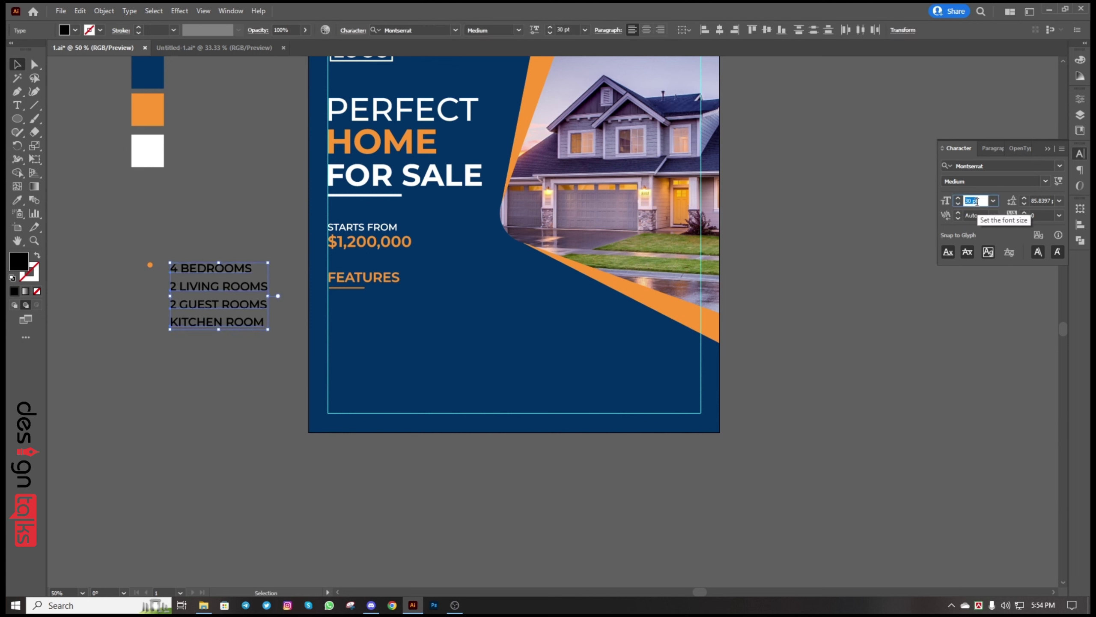
Place the orange bullet before 4 BEDROOMS and a copy before 2 LIVING ROOMS, vertically centred on the text
scroll(150, 264, "up", 2)
left_click(345, 273)
left_click_drag(274, 265, 298, 347)
left_click(259, 286)
left_click(351, 317, "shift")
left_click(431, 30)
Copy the orange bullet in front of 2 GUEST ROOMS and centre it vertically on that line
left_click(289, 320)
left_click(334, 347)
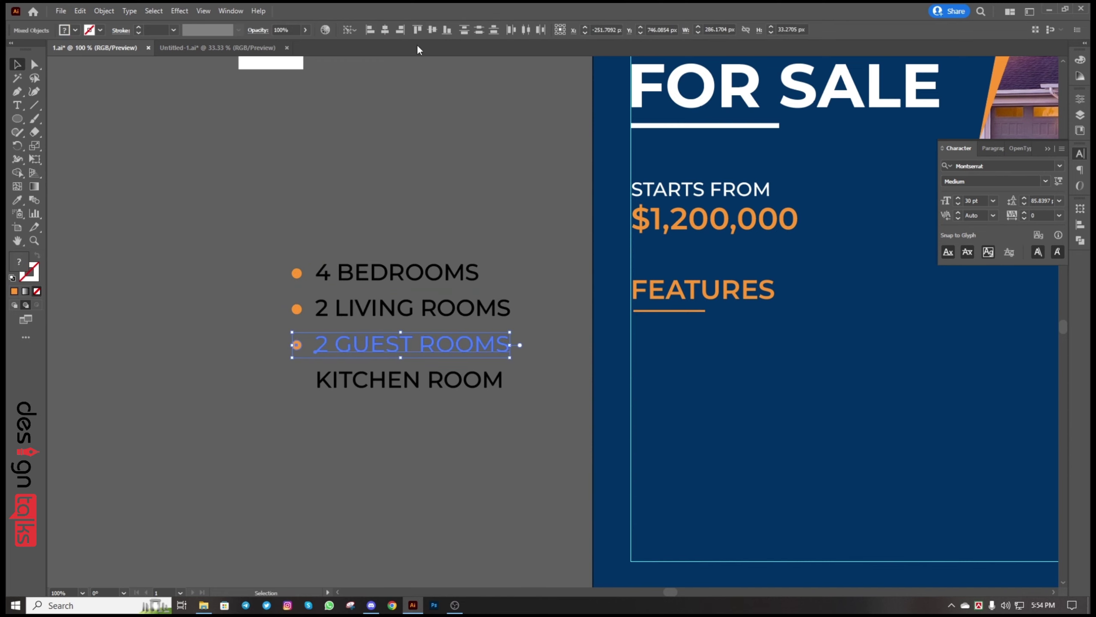
left_click(432, 30)
left_click(336, 247)
Copy the bullet in front of KITCHEN ROOM, centre it vertically on the text and align all four bullets in one column
left_click_drag(297, 346, 296, 377)
left_click(344, 382, "shift")
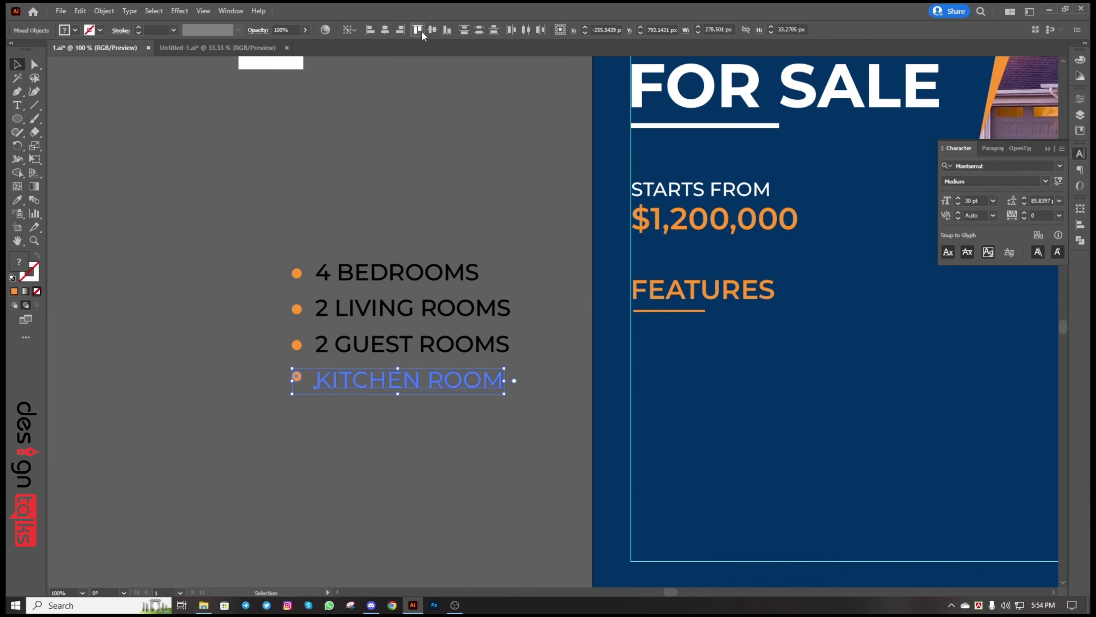
left_click(429, 31)
left_click(392, 149)
left_click_drag(264, 209, 296, 420)
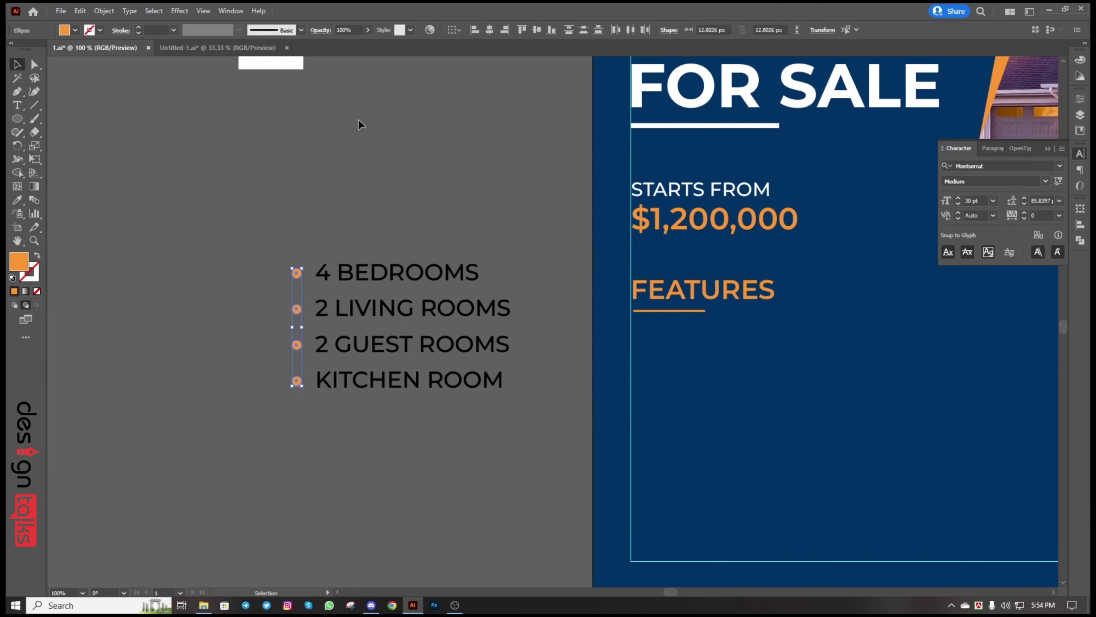
left_click(495, 31)
Recolour the four feature lines with the white sampled from the swatch square
left_click_drag(544, 228, 425, 404)
left_click(17, 200)
left_click(260, 66)
left_click(17, 65)
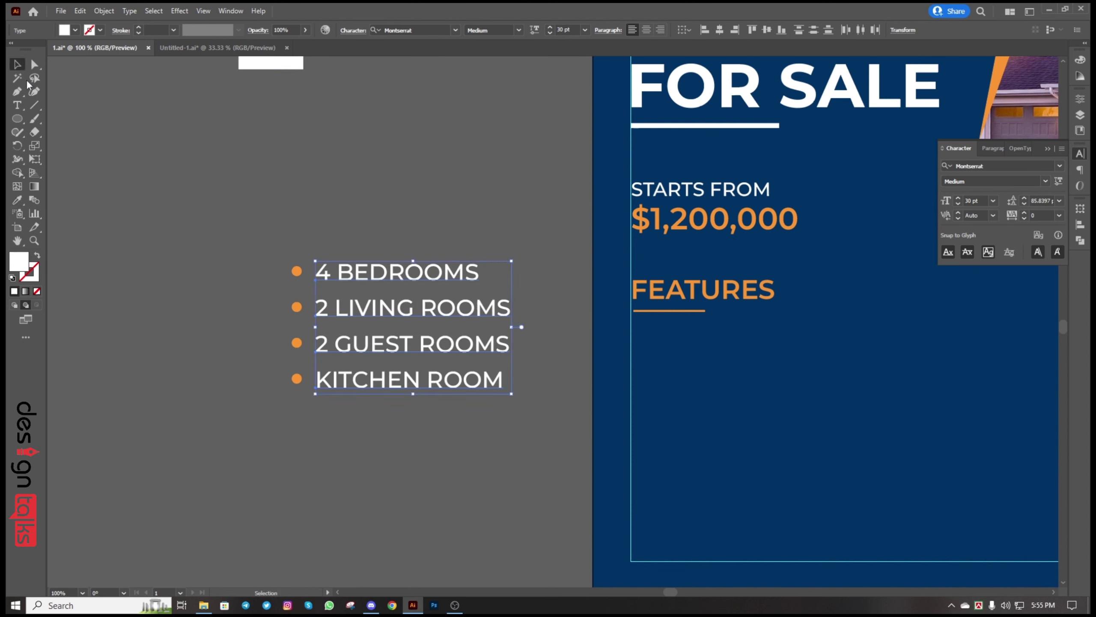
left_click(172, 204)
Group each orange bullet with its own feature line, giving four separate groups
left_click_drag(172, 209, 337, 280)
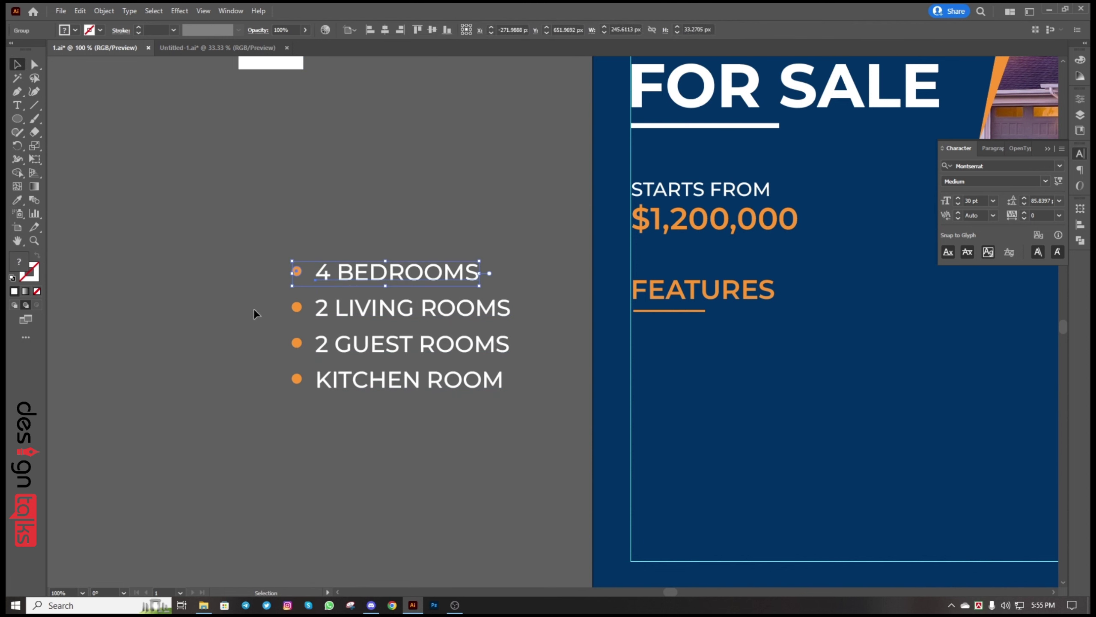
left_click_drag(254, 309, 373, 316)
right_click(373, 317)
left_click(399, 398)
left_click_drag(279, 343, 348, 362)
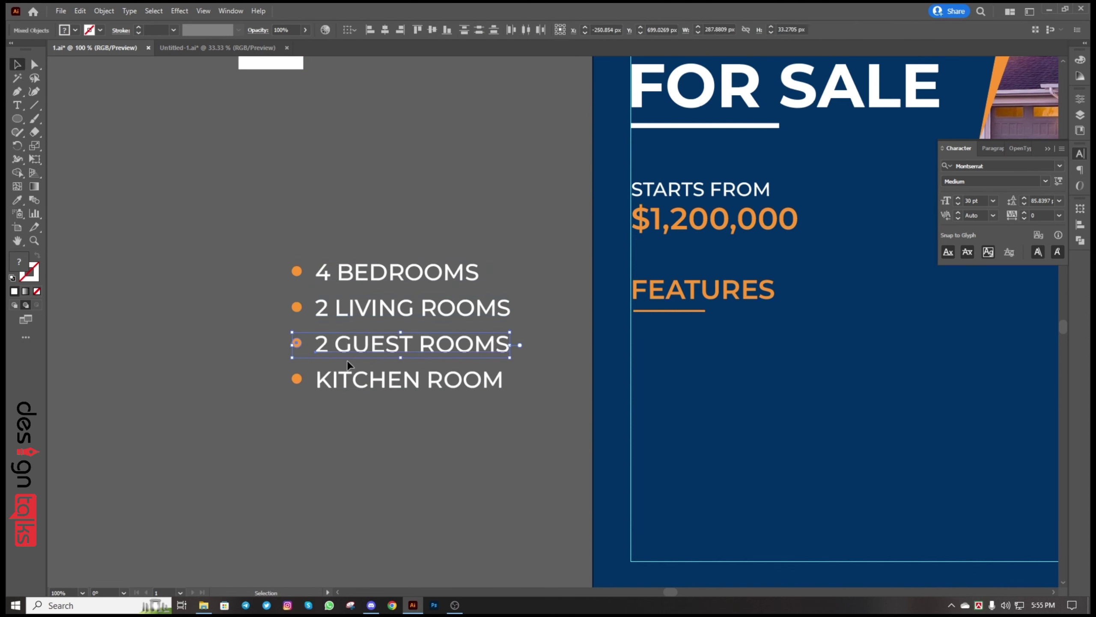
right_click(347, 362)
left_click(377, 447)
left_click_drag(280, 377, 345, 398)
right_click(346, 397)
left_click(374, 484)
Move the bulleted list under FEATURES at the left margin guide and scale it to about 265 × 169 px
left_click_drag(263, 248, 372, 400)
scroll(263, 322, "down", 2)
left_click_drag(304, 313, 471, 353)
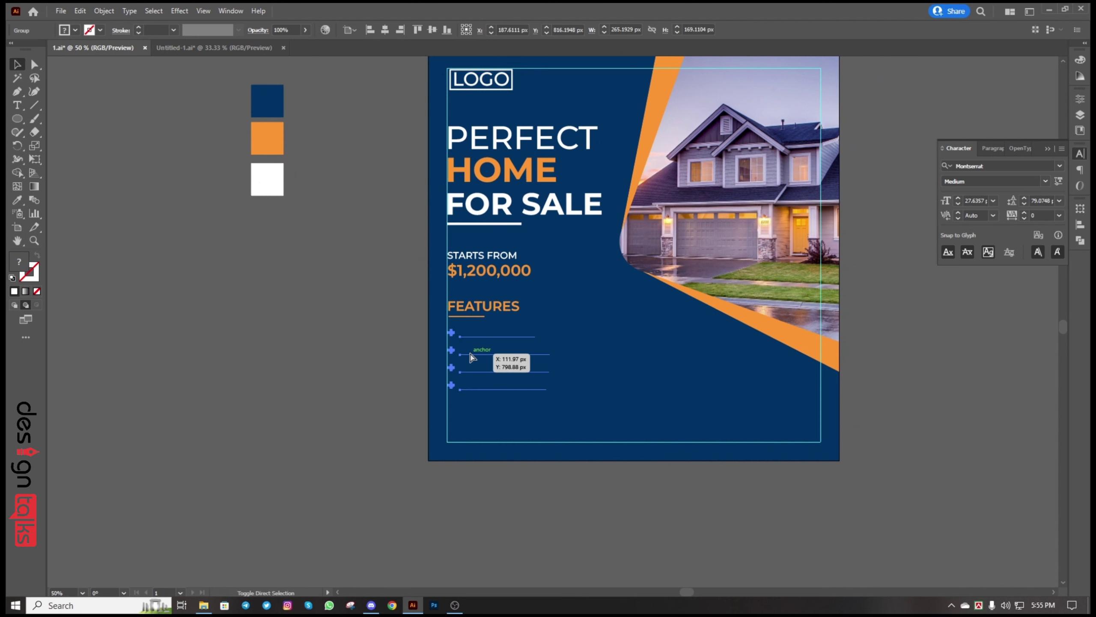
left_click_drag(366, 355, 224, 312)
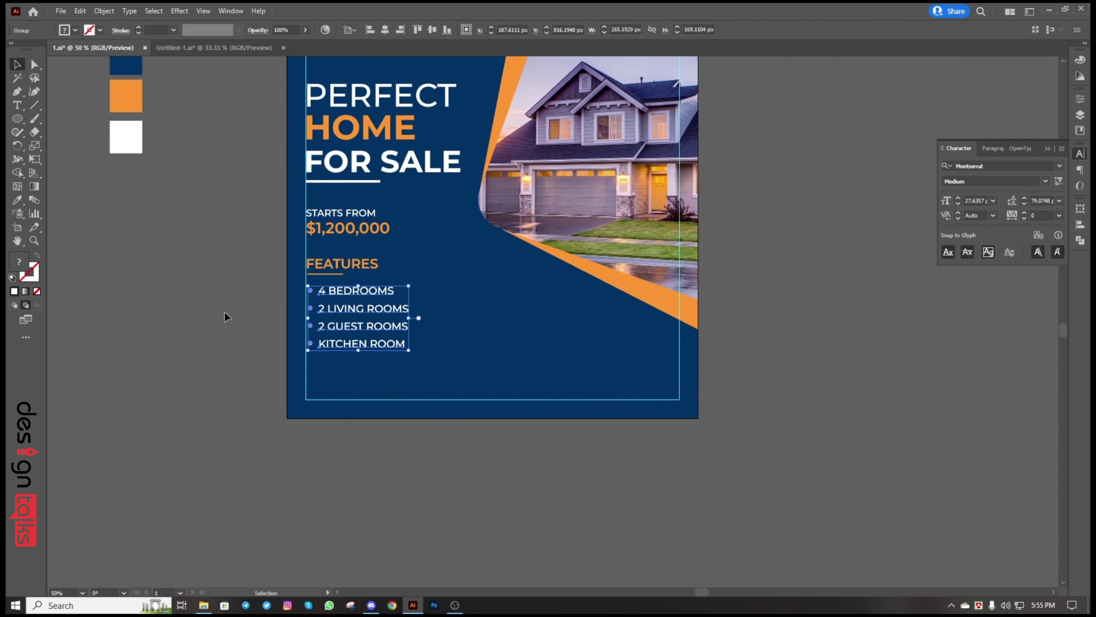
left_click(224, 312)
Scale the bulleted list down to about 226 × 144 px and shift it slightly lower beneath FEATURES
left_click_drag(534, 514, 596, 537)
scroll(595, 536, "down", 1)
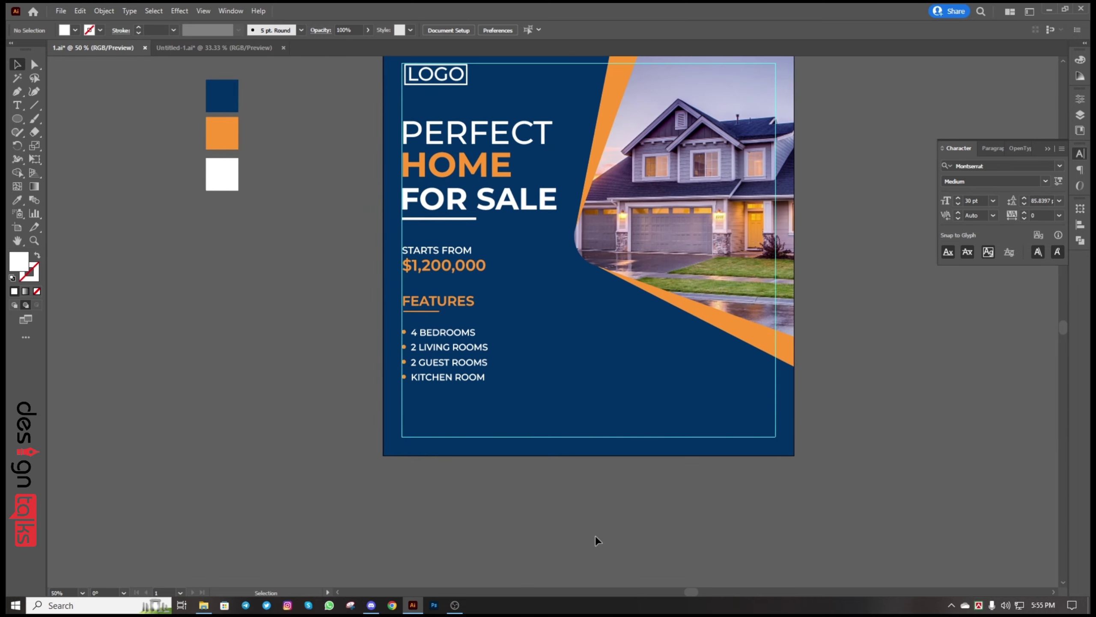
left_click(456, 381)
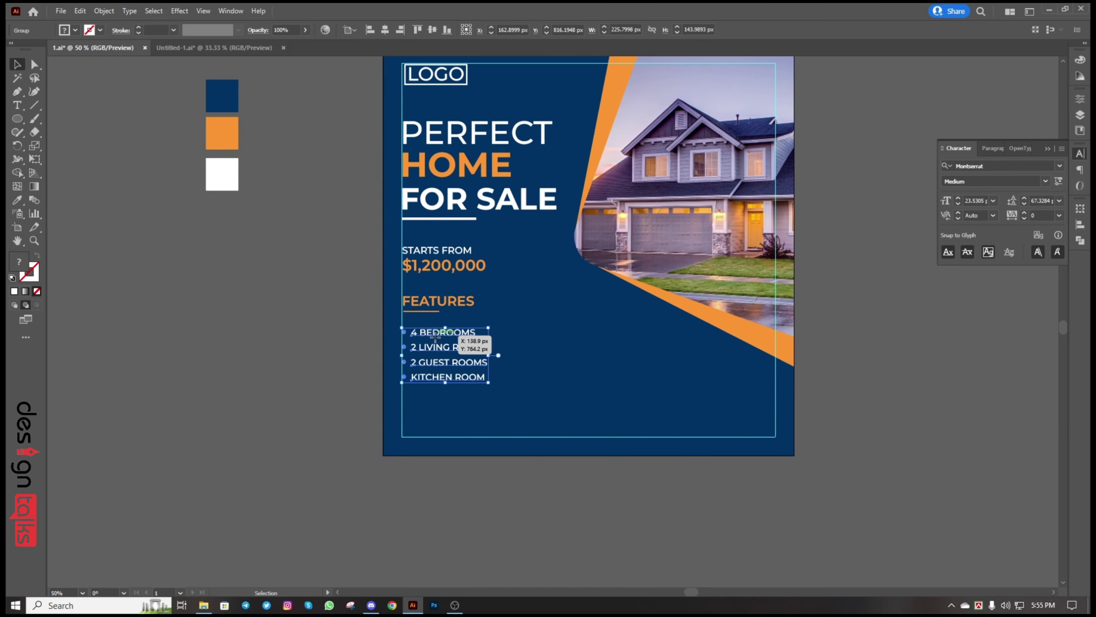
left_click_drag(436, 338, 436, 344)
Left-align the logo, headline, price, FEATURES heading, underline bars and bulleted list with one another
scroll(435, 344, "up", 2)
left_click_drag(345, 86, 510, 426)
left_click(370, 30)
left_click(302, 302)
Nudge the white bar under FOR SALE rightward to the left margin guide
mouse_move(422, 246)
left_mouse_down()
mouse_move(424, 234)
mouse_move(423, 243)
left_mouse_up()
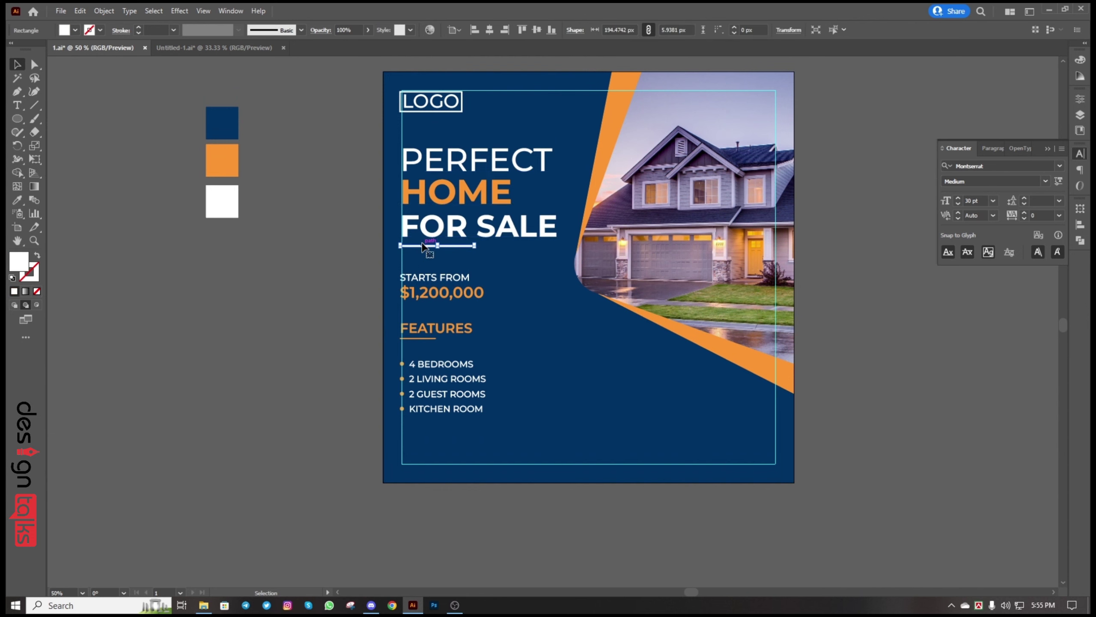
key("Right")
key("Right")
key("Right")
key("Right")
key("Right")
key("Right")
key("Right")
key("Right")
Left-align the logo, STARTS FROM text, FEATURES heading and bulleted list to the white bar under FOR SALE
left_click(431, 107, "shift")
left_click(437, 276, "shift")
left_click(436, 329, "shift")
left_click(440, 365, "shift")
left_click(450, 246)
left_click(369, 31)
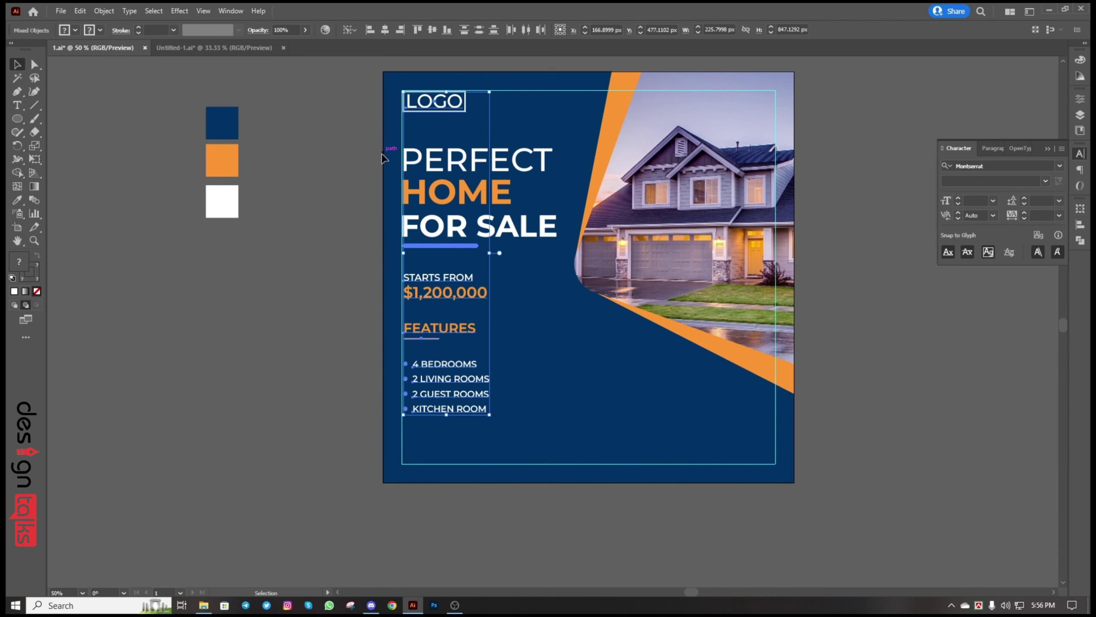
left_click(381, 154)
left_click_drag(380, 154, 306, 171)
scroll(297, 266, "down", 3)
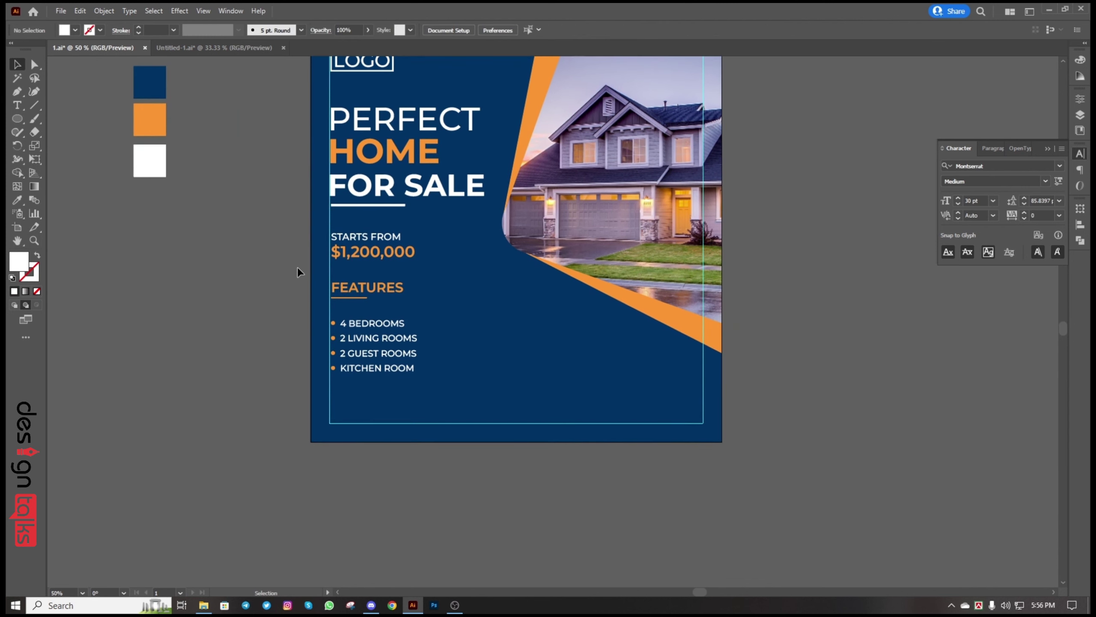
scroll(262, 324, "up", 3)
scroll(262, 324, "down", 1)
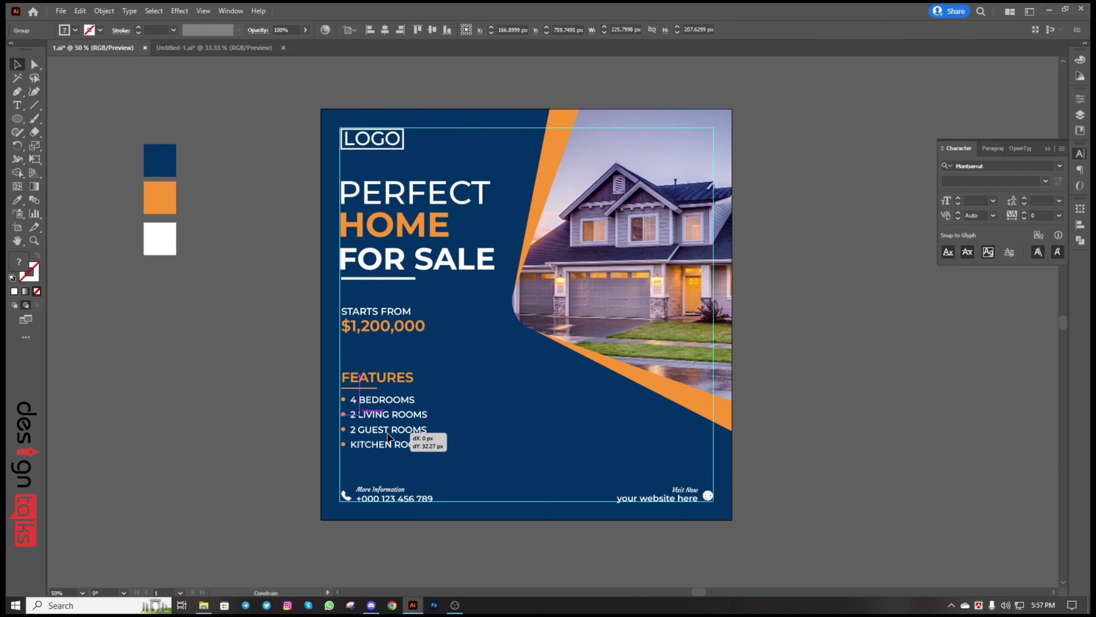
Shift the FEATURES block, the price block and the headline down slightly to even out their vertical spacing
left_click_drag(390, 442, 390, 436)
left_click_drag(377, 330, 377, 338)
left_click_drag(358, 236, 357, 236)
left_click(259, 284)
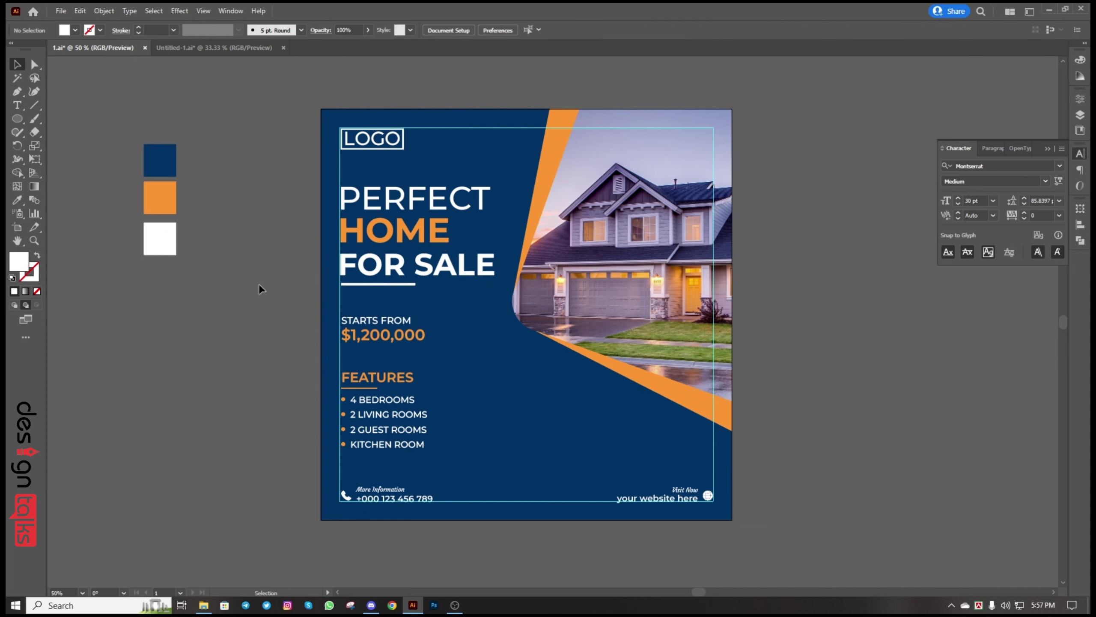
Draw a white circle over the inner corner of the house photo, where the two orange edges meet
left_click_drag(259, 284, 219, 312)
left_click_drag(16, 118, 64, 144)
mouse_move(474, 339)
left_mouse_down()
mouse_move(514, 379)
mouse_move(503, 357)
left_mouse_up()
Add the text 40% OFF on two lines in the empty area beside the artboard, below the colour swatches
left_click(95, 362)
type("40%")
key("Return")
type("OFF")
left_click(16, 64)
Set the 40% OFF text's leading to Auto and its font style to Bold
left_click(1059, 201)
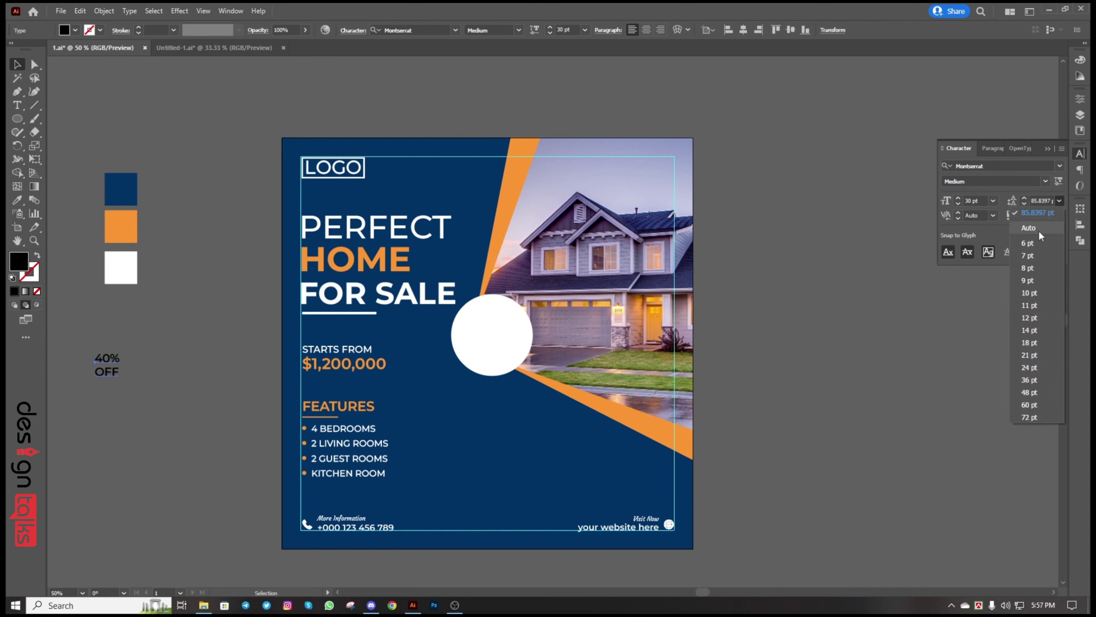
left_click(1038, 229)
left_click(1046, 181)
left_click(993, 268)
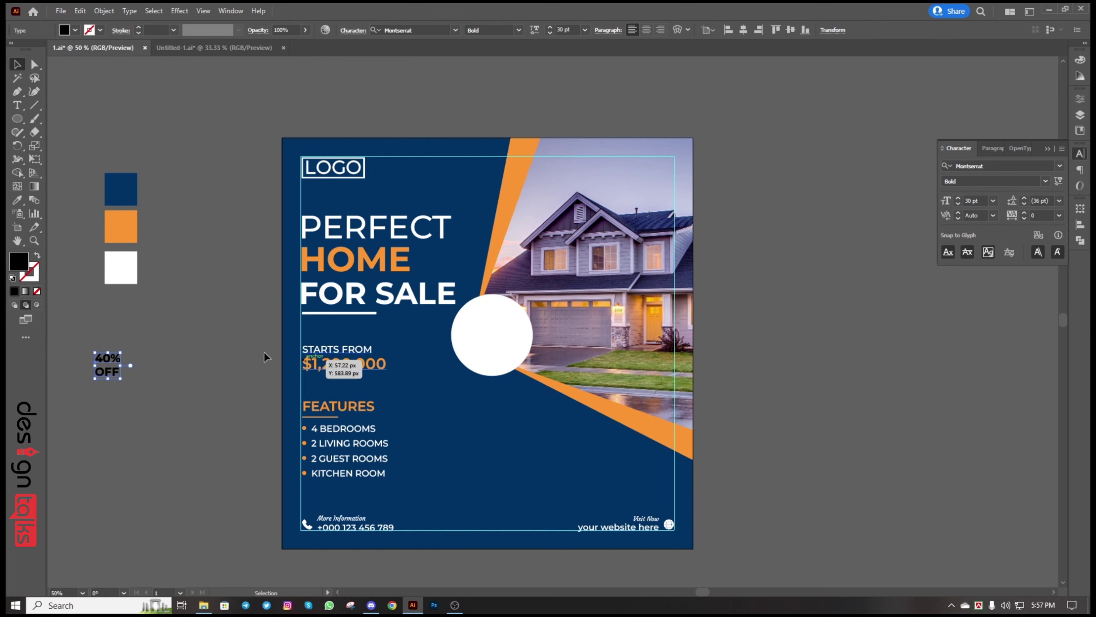
Move the 40% OFF text onto the white circle and enlarge it to about 57 pt
left_click_drag(108, 372, 516, 358)
left_click_drag(492, 339, 490, 342)
scroll(492, 346, "down", 1)
left_click(799, 367)
Try the orange swatch colour on the 40% OFF text and settle on the background's navy
key("i")
left_click(121, 213)
left_click(492, 328, "ctrl")
left_click(493, 412)
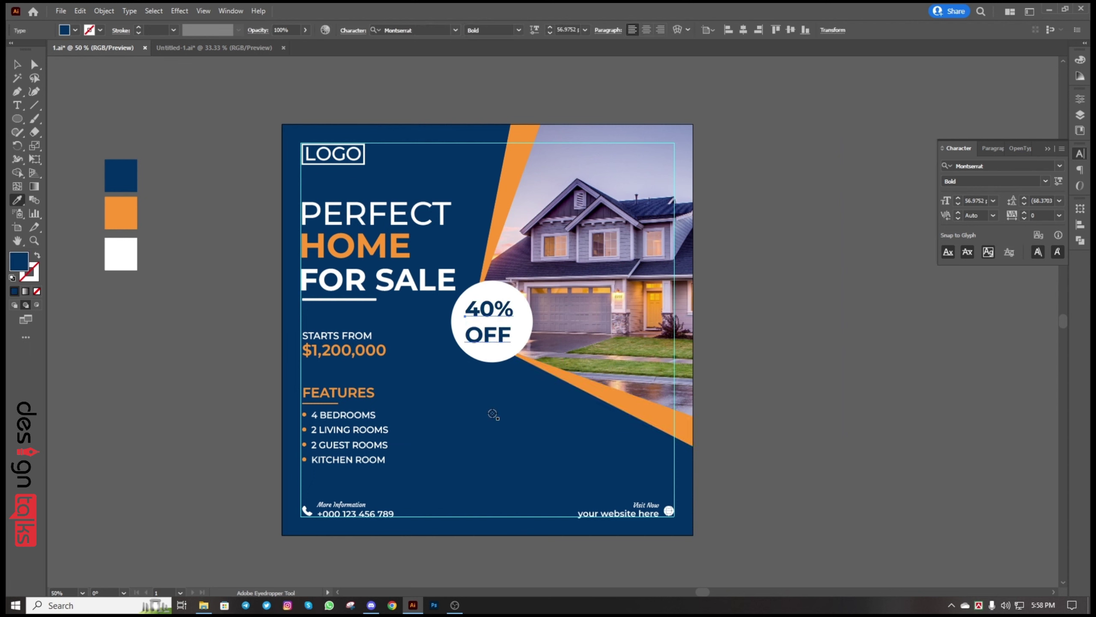
left_click(121, 213)
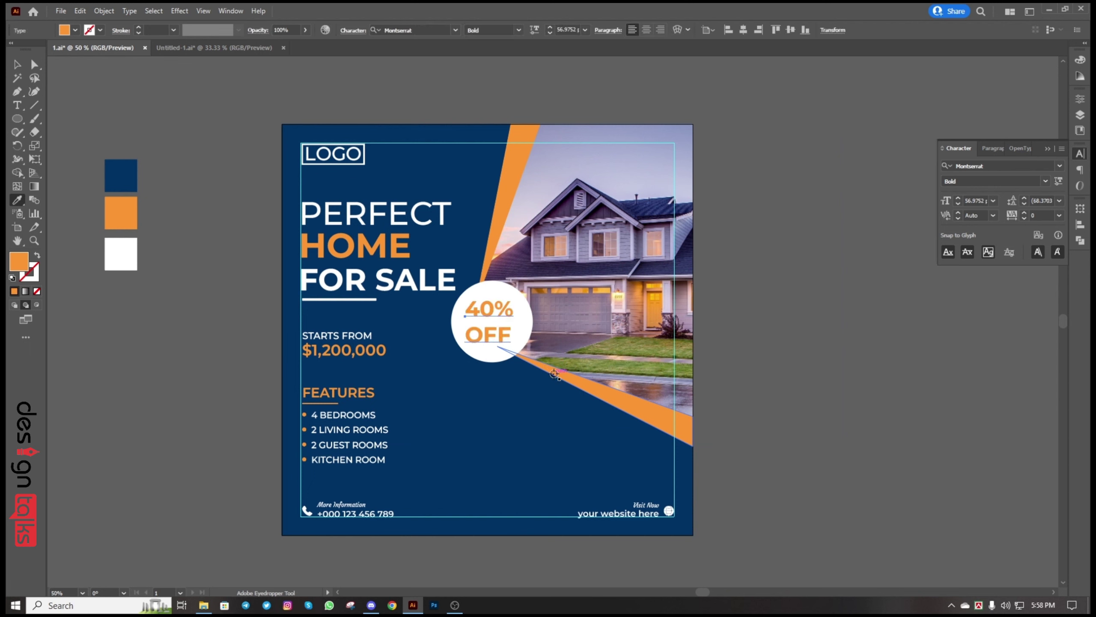
left_click(445, 404)
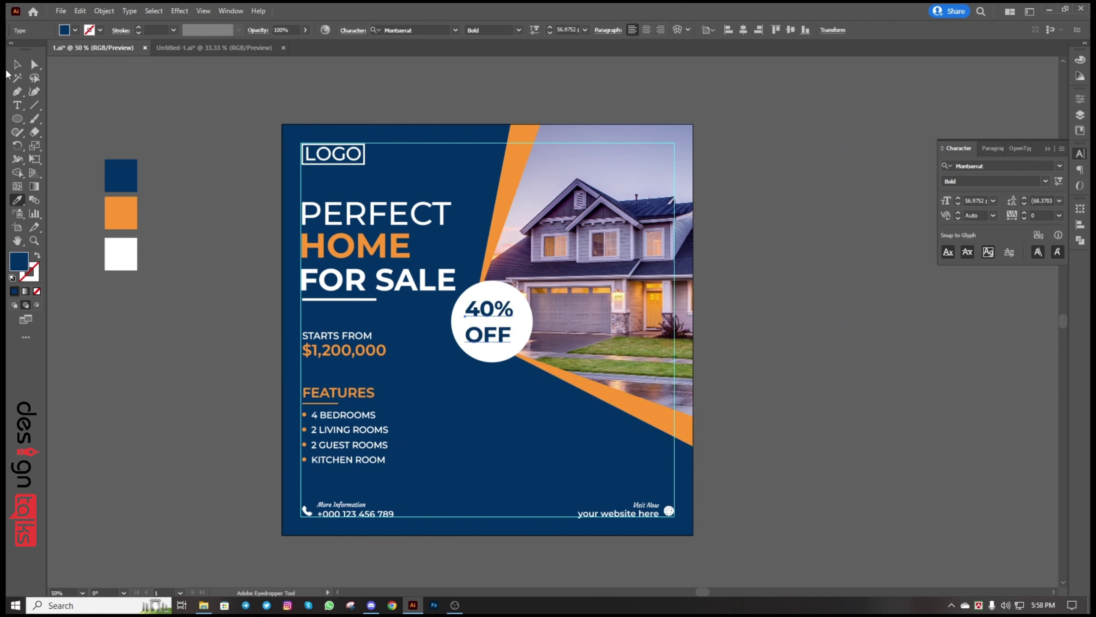
Set the 40% OFF text's leading to 55 pt and scale the text down to about 52.8 pt
left_click(16, 65)
double_click(1042, 201)
type("55")
left_click_drag(513, 339, 510, 337)
Scale the white circle down to about 181 px across and group it with the 40% OFF text
left_click(493, 289)
left_click_drag(534, 362, 527, 356)
left_click(499, 308, "shift")
key("ctrl+g")
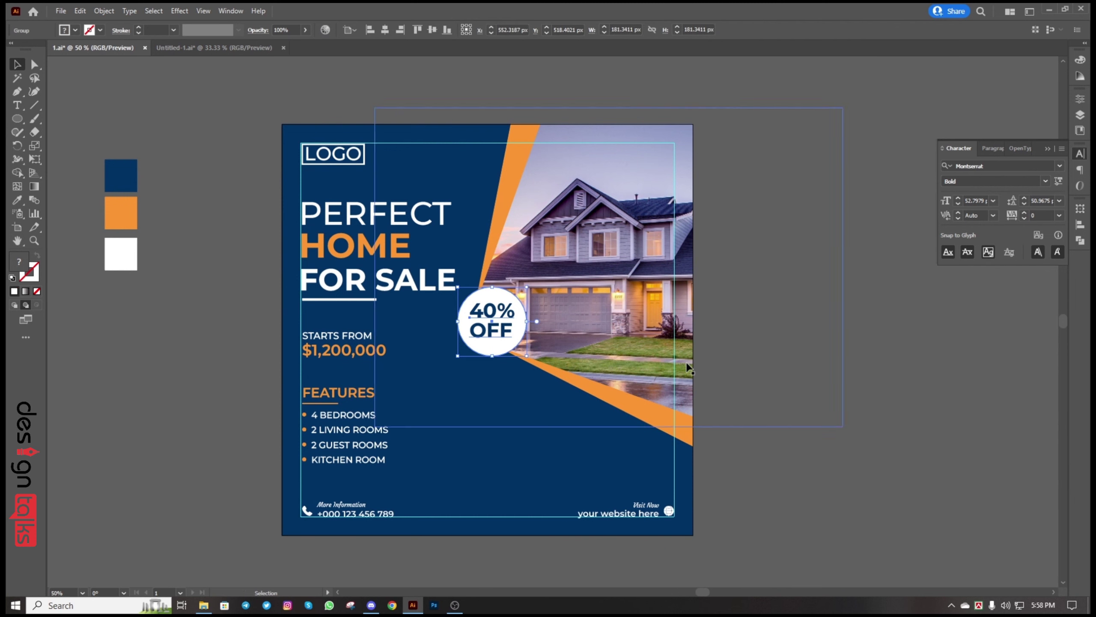
Enlarge the grouped 40% OFF badge slightly from its centre
left_click(773, 389)
left_click(518, 327)
left_click_drag(527, 287, 532, 281)
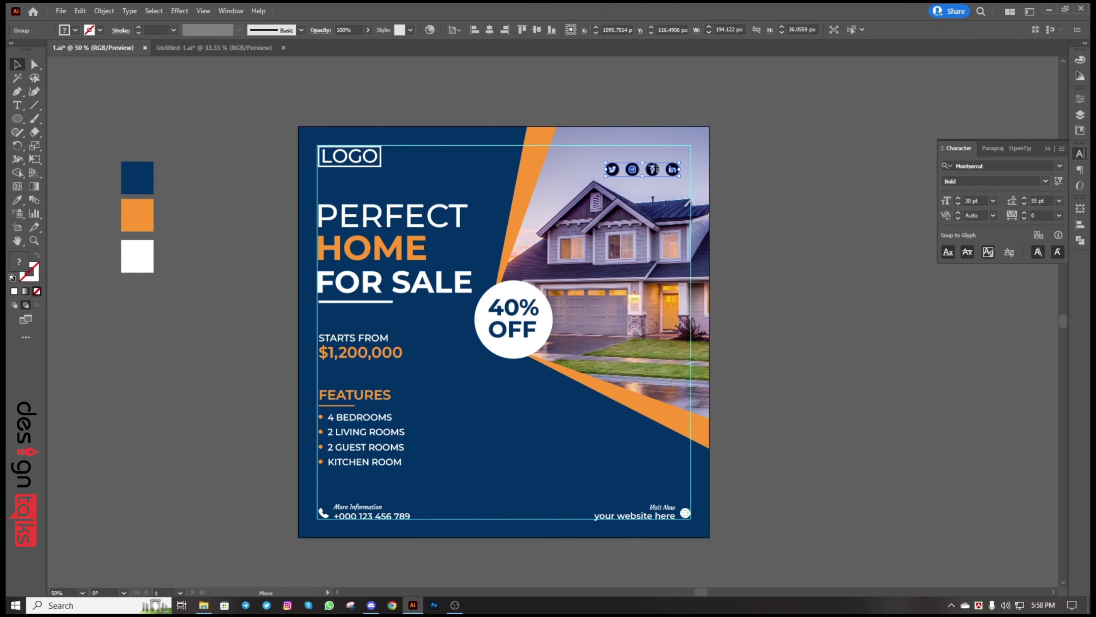
Move the social media icons over the photo to the artboard's upper-right margin corner, level with the logo
left_click_drag(651, 168, 662, 155)
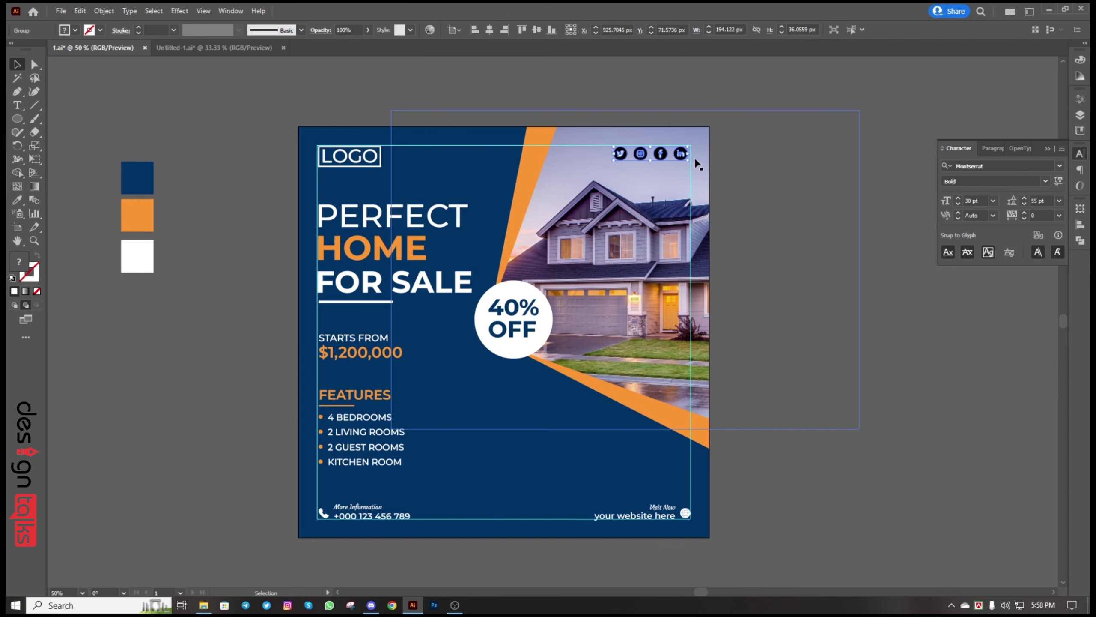
left_click(768, 178)
scroll(804, 288, "up", 1)
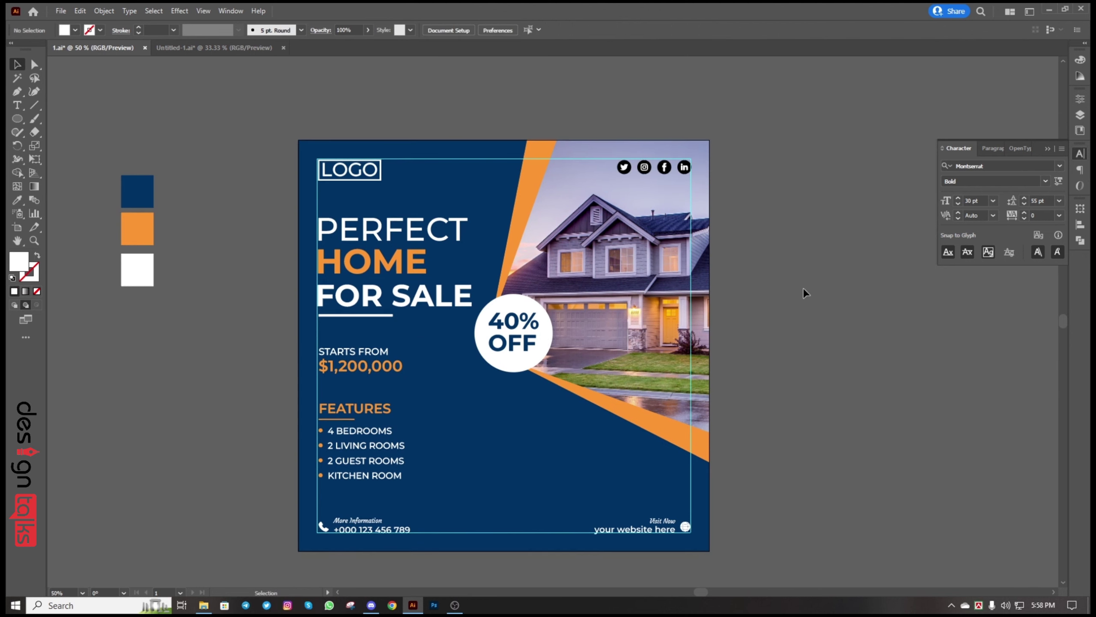